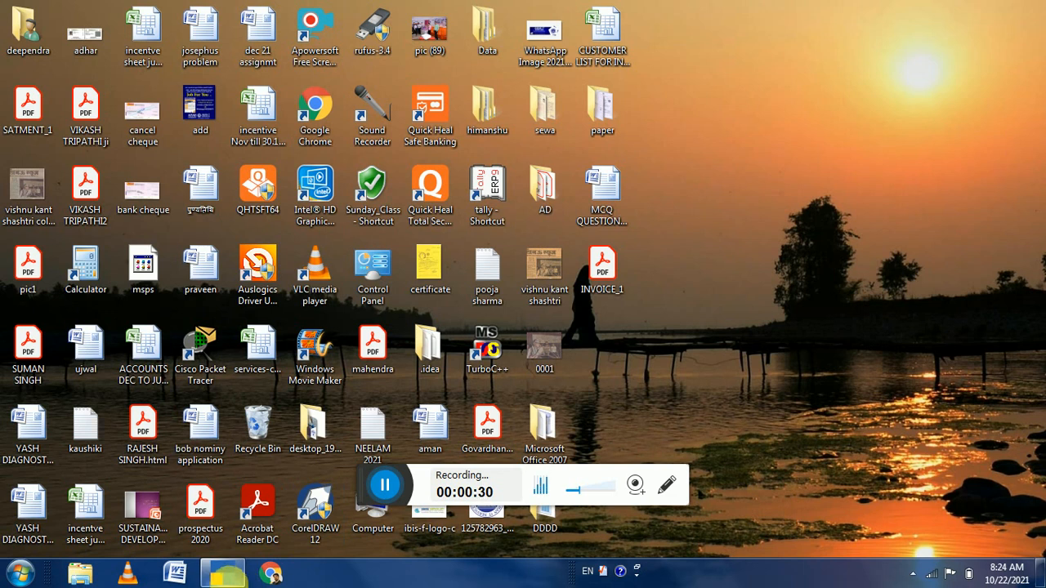
- Switch to TallyPrime with the Gateway of Tally showing
{"action": "left_click", "coordinate": [223, 574]}
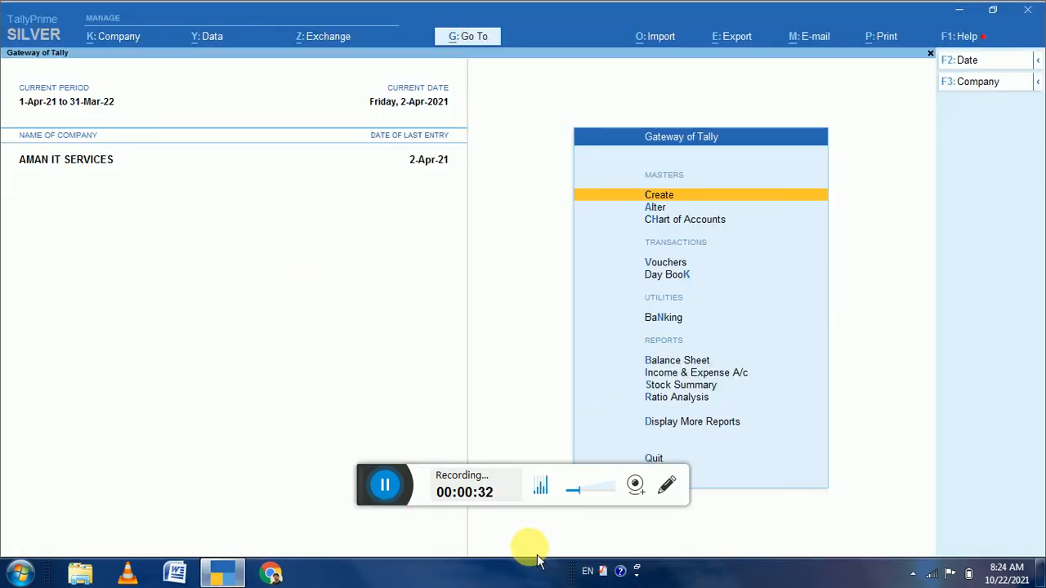
{"action": "left_click", "coordinate": [611, 491]}
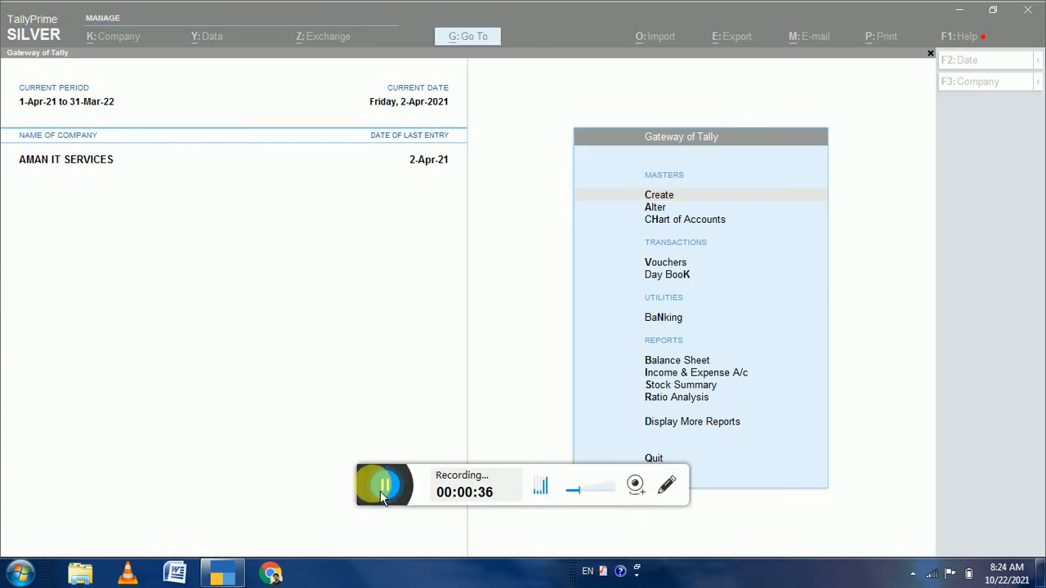
{"action": "left_click_drag", "start_coordinate": [376, 486], "coordinate": [724, 583]}
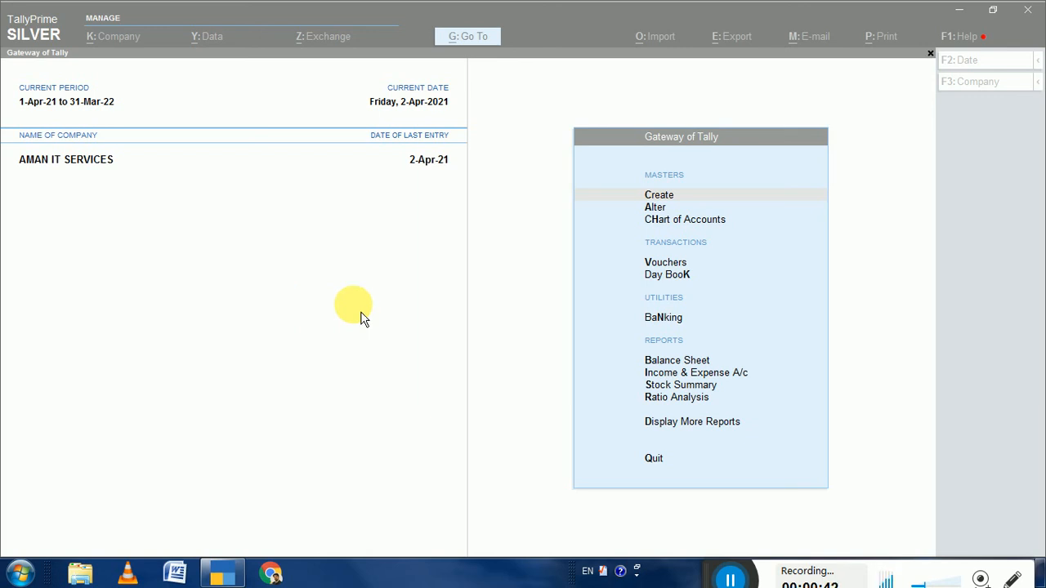
{"action": "left_click", "coordinate": [387, 306]}
{"action": "key", "text": "Escape"}
{"action": "key", "text": "n"}
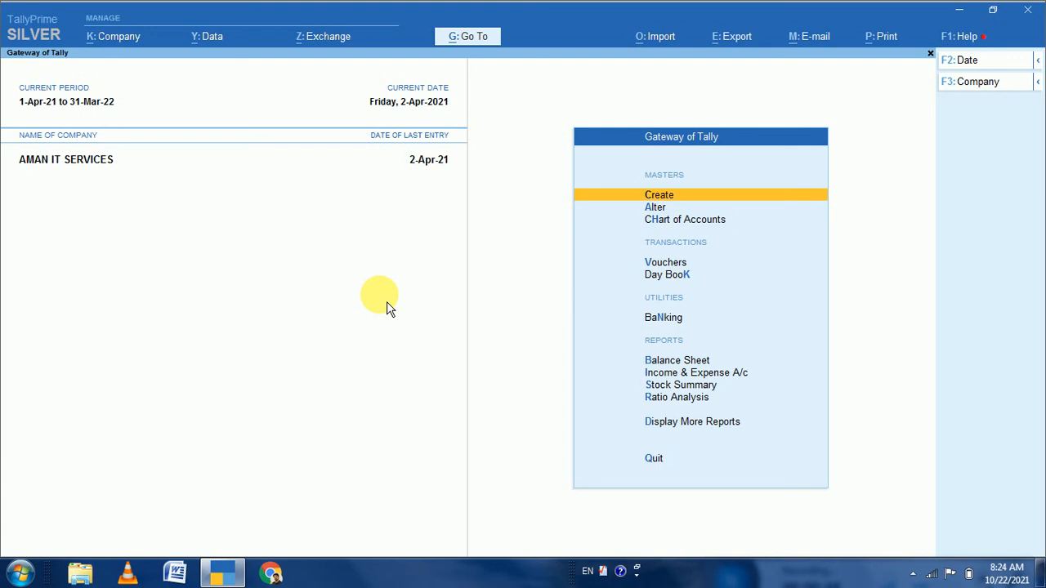
{"action": "key", "text": "Down"}
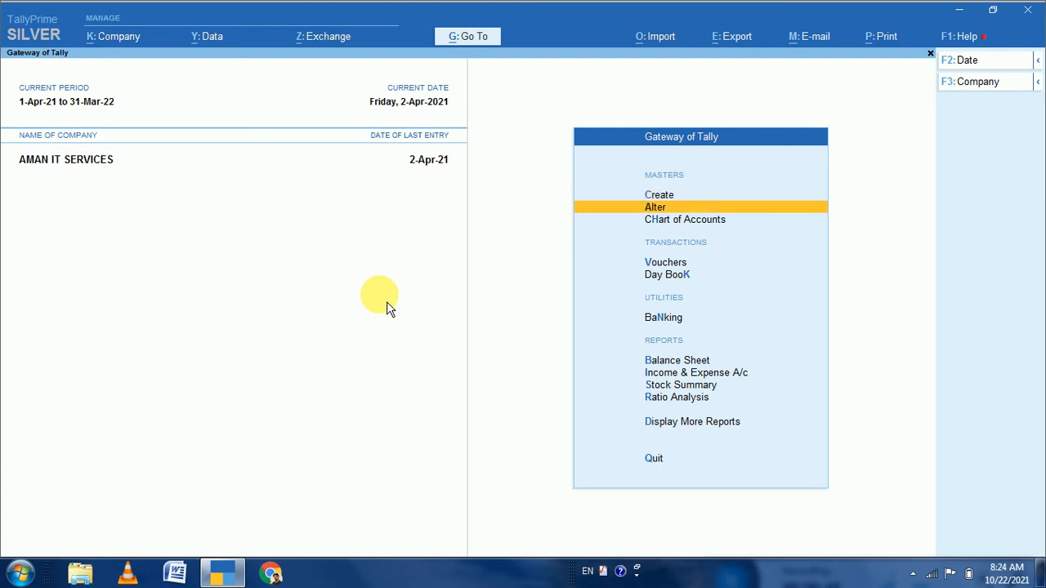
{"action": "key", "text": "Escape"}
{"action": "key", "text": "n"}
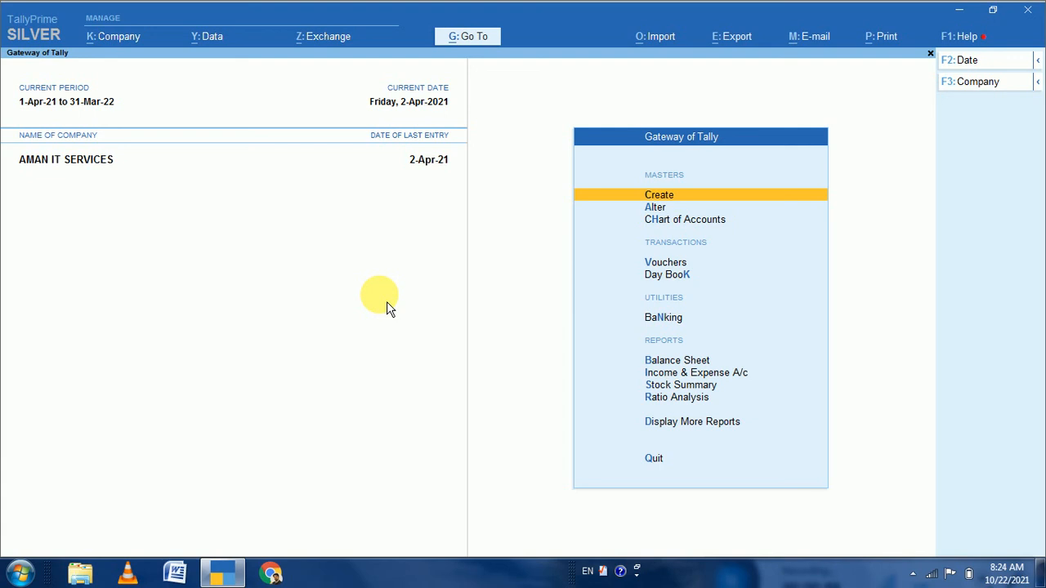
- Open the company selection list and look through all the companies stored in the data folder
{"action": "key", "text": "alt"}
{"action": "key", "text": "alt+F3"}
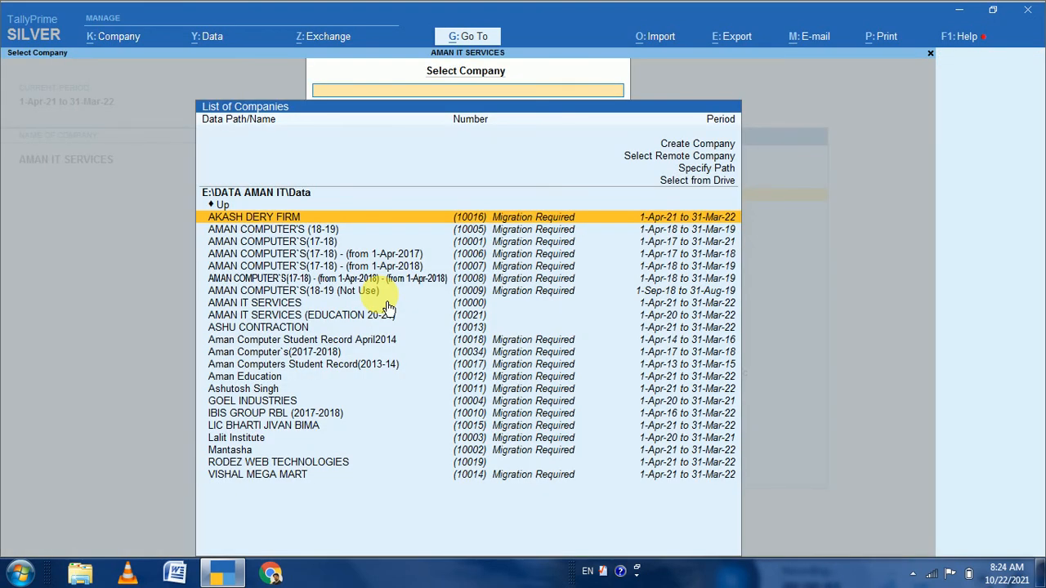
{"action": "key", "text": "Down"}
{"action": "key", "text": "Down"}
{"action": "key", "text": "Down"}
{"action": "key", "text": "Down"}
{"action": "key", "text": "Down"}
{"action": "key", "text": "Down"}
{"action": "key", "text": "Down"}
{"action": "key", "text": "Down"}
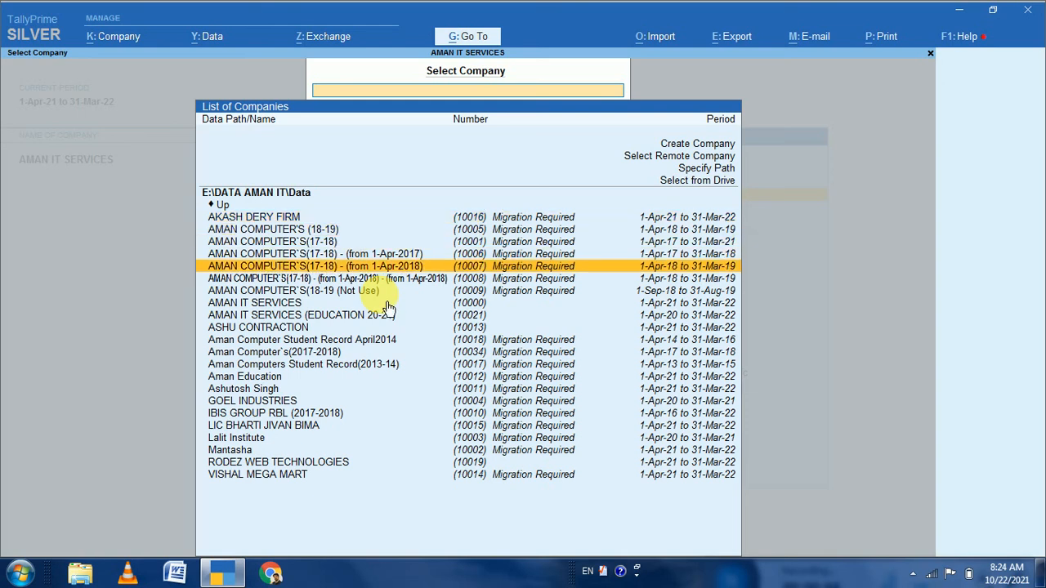
{"action": "key", "text": "Down"}
{"action": "key", "text": "Down"}
{"action": "key", "text": "Down"}
{"action": "key", "text": "Down"}
{"action": "key", "text": "Down"}
{"action": "key", "text": "Down"}
{"action": "key", "text": "Down"}
{"action": "key", "text": "Down"}
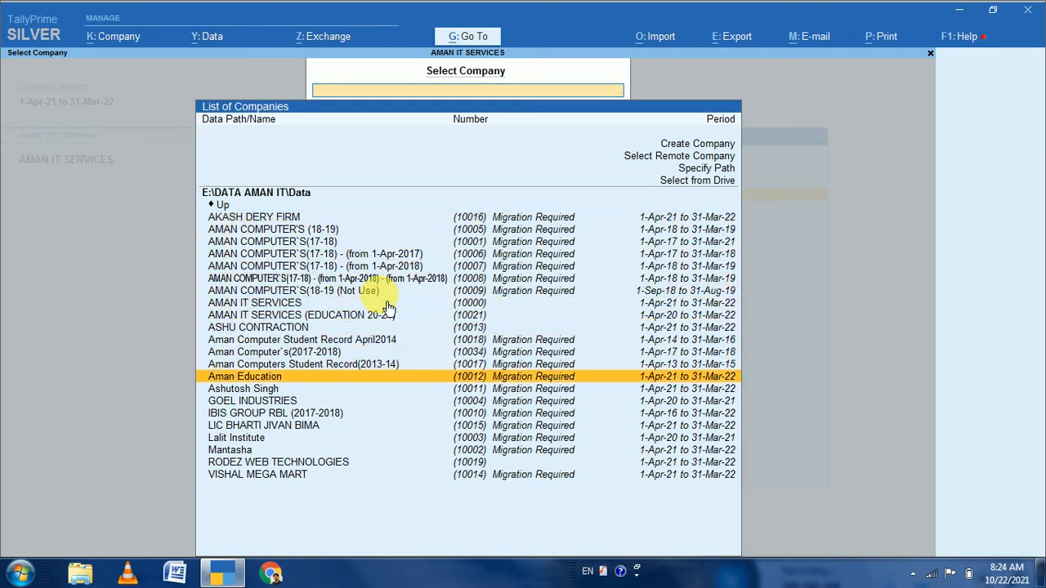
{"action": "key", "text": "Down"}
{"action": "key", "text": "Down"}
{"action": "key", "text": "Down"}
{"action": "key", "text": "Down"}
{"action": "key", "text": "Down"}
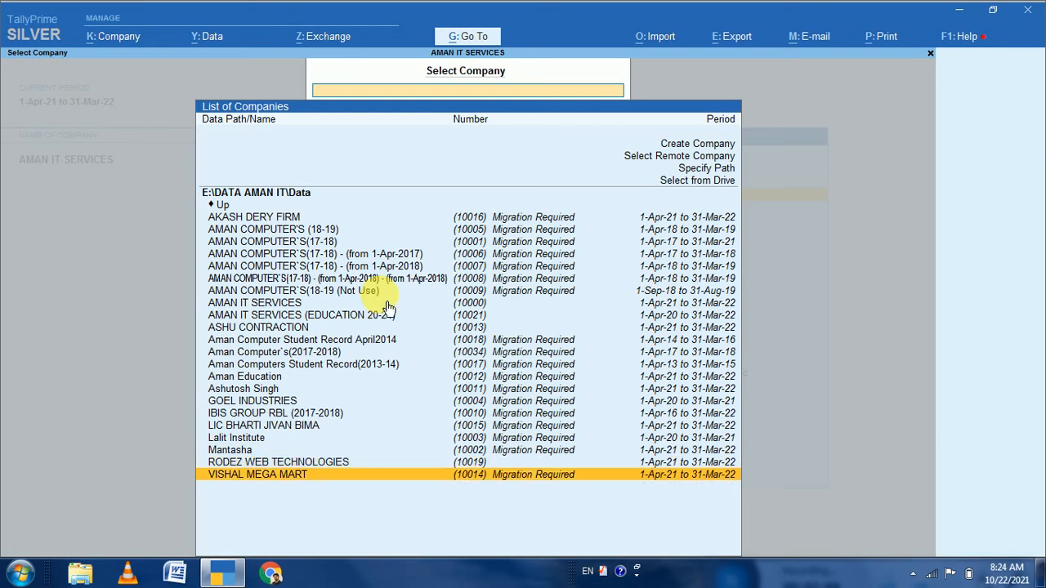
- Select AMAN IT SERVICES as the company to work in
{"action": "key", "text": "Up"}
{"action": "key", "text": "Up"}
{"action": "key", "text": "Up"}
{"action": "key", "text": "Up"}
{"action": "key", "text": "Up"}
{"action": "key", "text": "Up"}
{"action": "key", "text": "Up"}
{"action": "key", "text": "Up"}
{"action": "key", "text": "Up"}
{"action": "key", "text": "Up"}
{"action": "key", "text": "Up"}
{"action": "key", "text": "Up"}
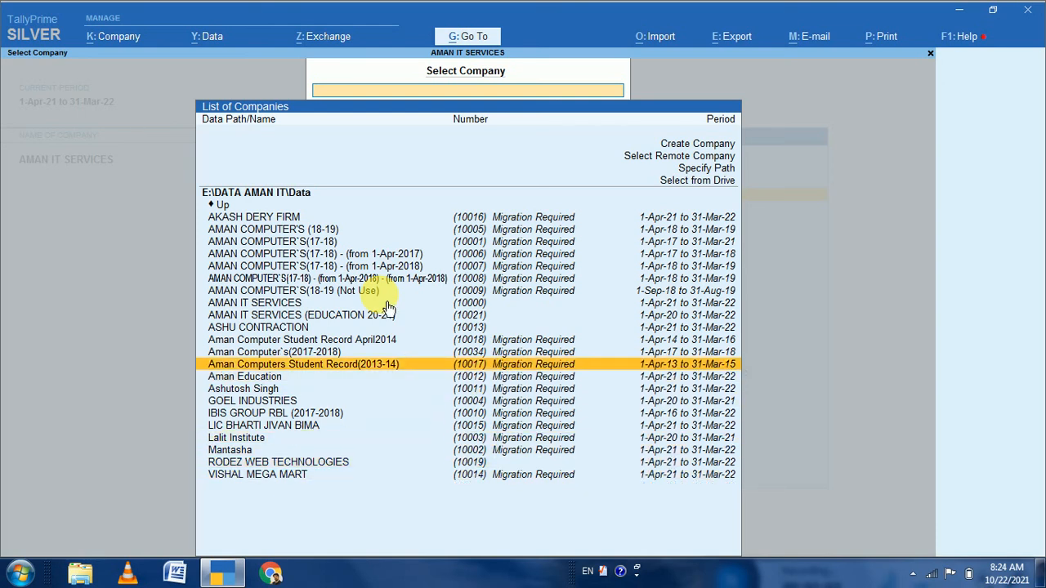
{"action": "key", "text": "Up"}
{"action": "key", "text": "Up"}
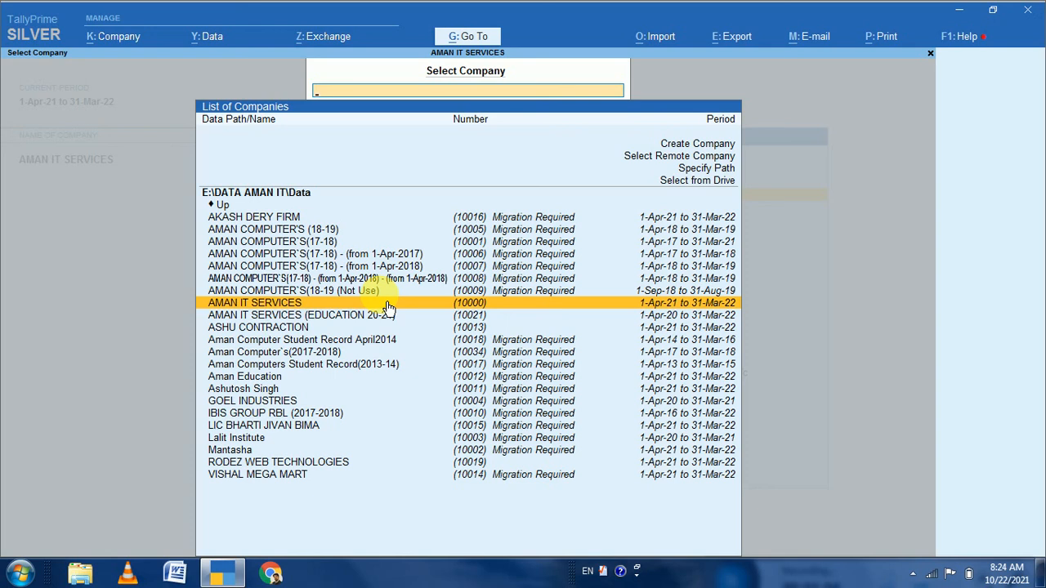
{"action": "key", "text": "Return"}
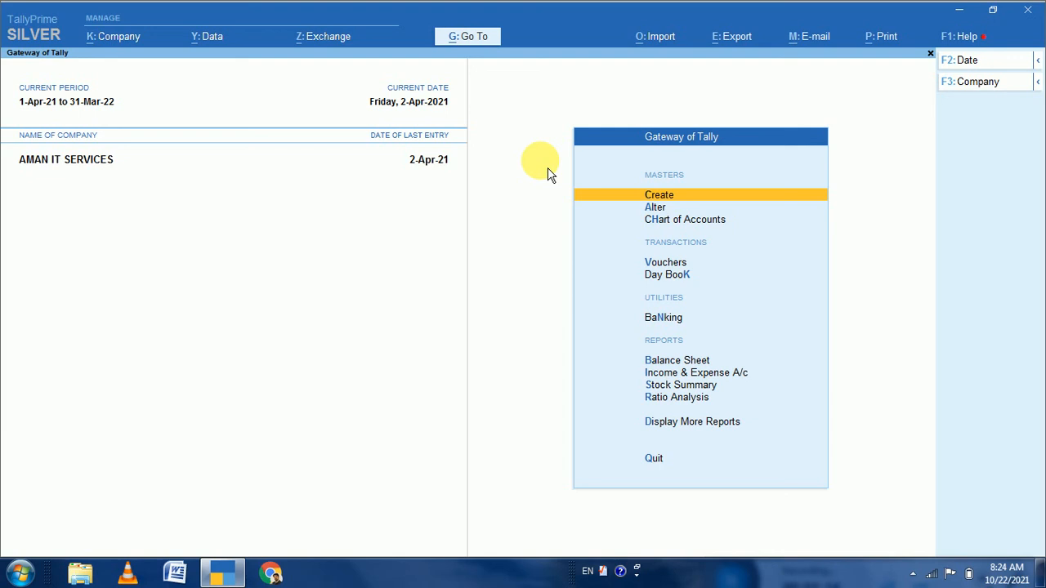
{"action": "key", "text": "Escape"}
{"action": "key", "text": "n"}
{"action": "key", "text": "Down"}
{"action": "key", "text": "Down"}
{"action": "key", "text": "Up"}
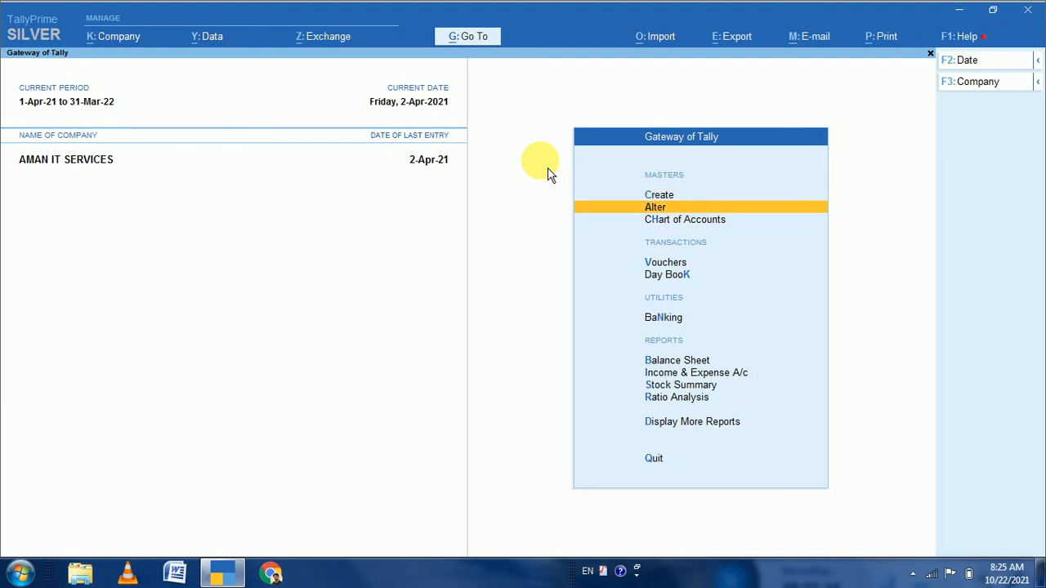
{"action": "key", "text": "Up"}
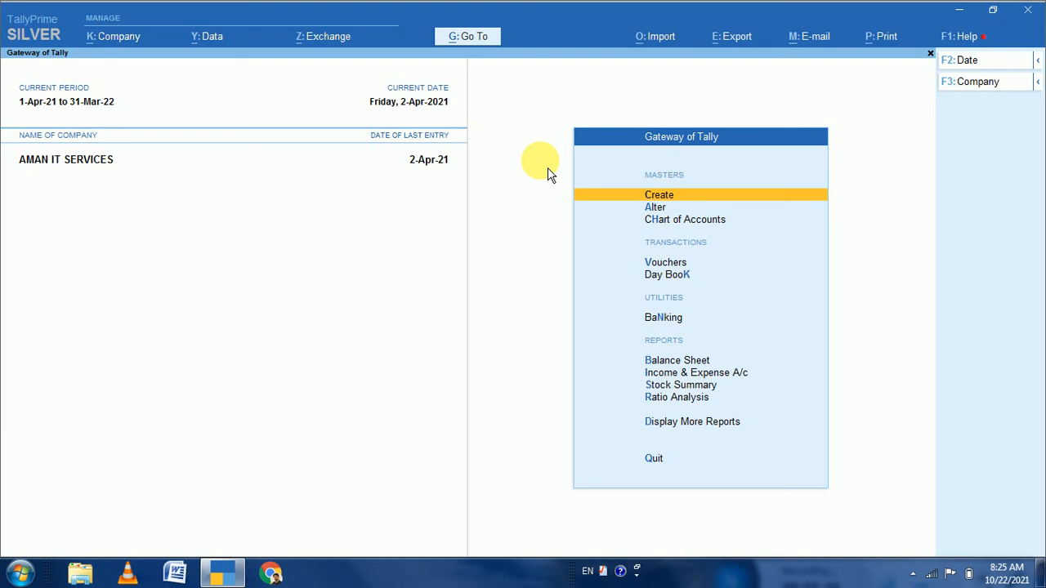
{"action": "key", "text": "Down"}
{"action": "key", "text": "Down"}
{"action": "key", "text": "Down"}
{"action": "key", "text": "Down"}
{"action": "key", "text": "Down"}
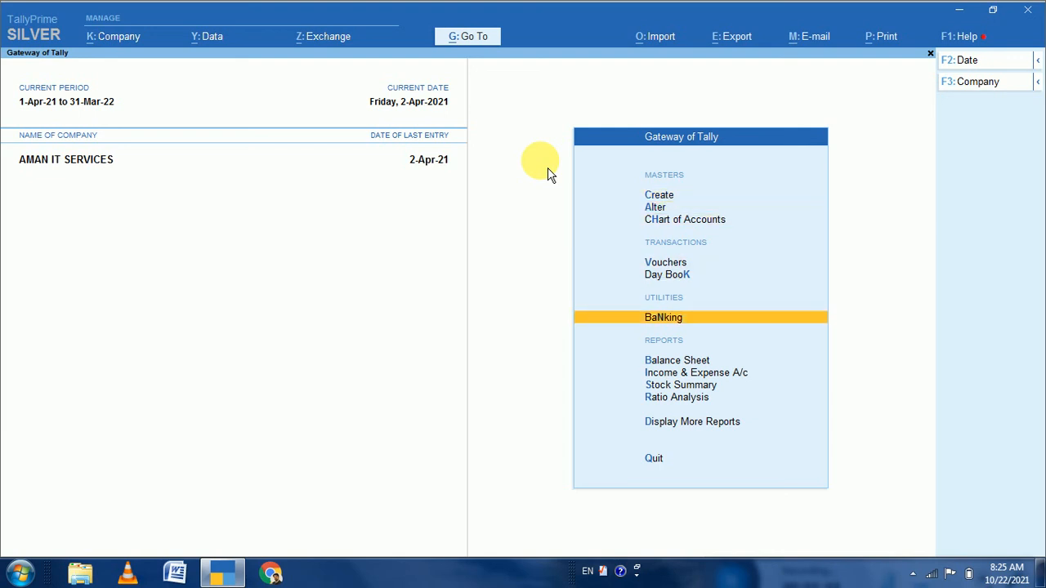
{"action": "key", "text": "Down"}
{"action": "key", "text": "Down"}
{"action": "key", "text": "Escape"}
{"action": "key", "text": "Escape"}
{"action": "key", "text": "Escape"}
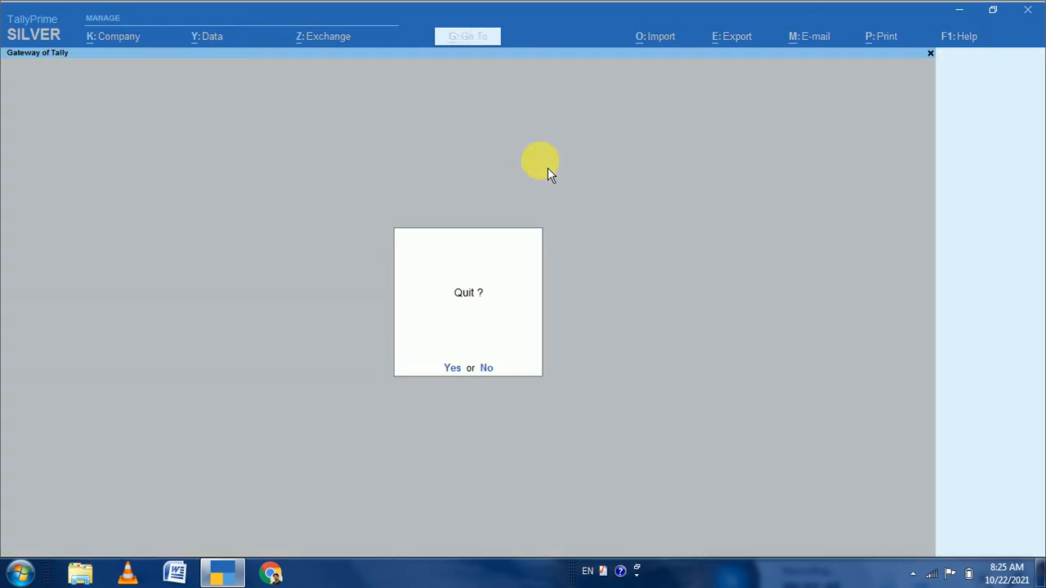
{"action": "key", "text": "Escape"}
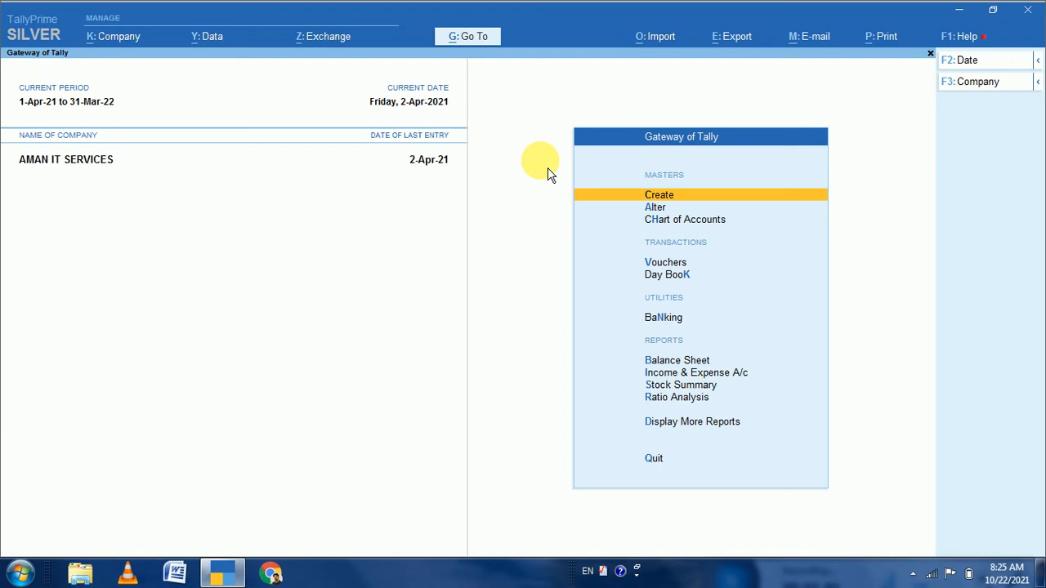
- Open the list of existing ledgers for alteration in the accounting masters
{"action": "key", "text": "Down"}
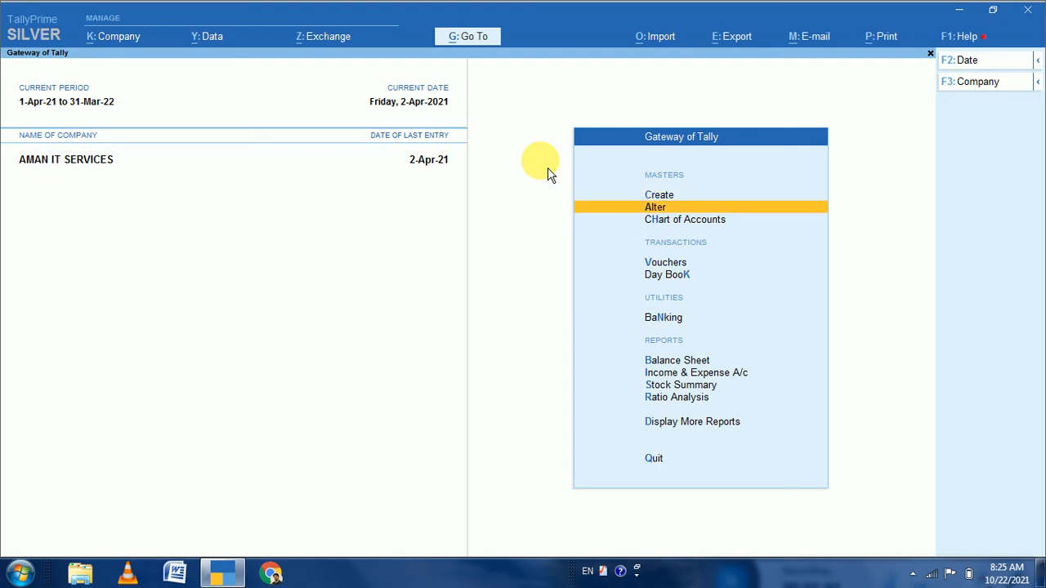
{"action": "key", "text": "Return"}
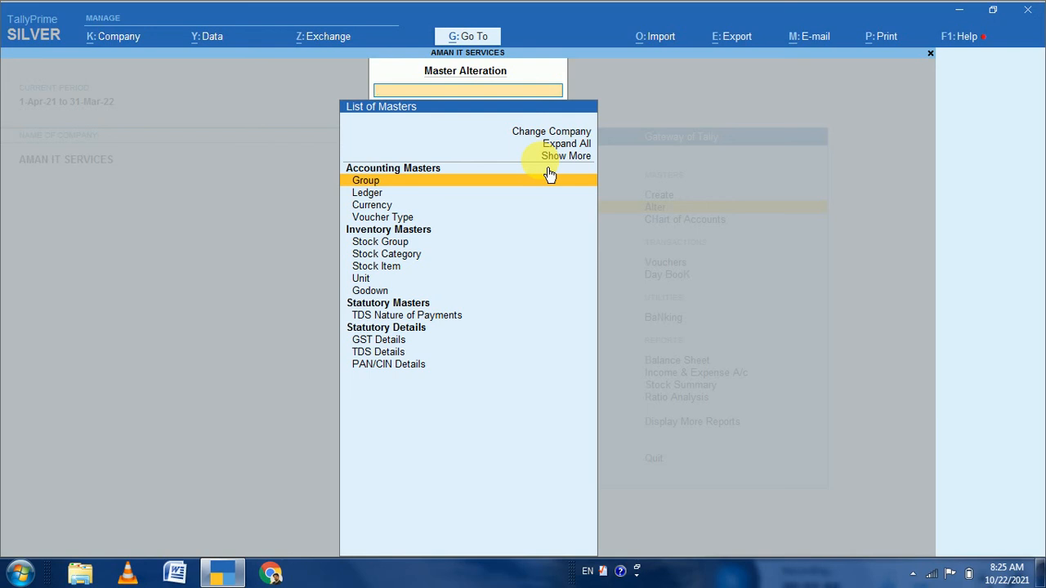
{"action": "key", "text": "Down"}
{"action": "key", "text": "Return"}
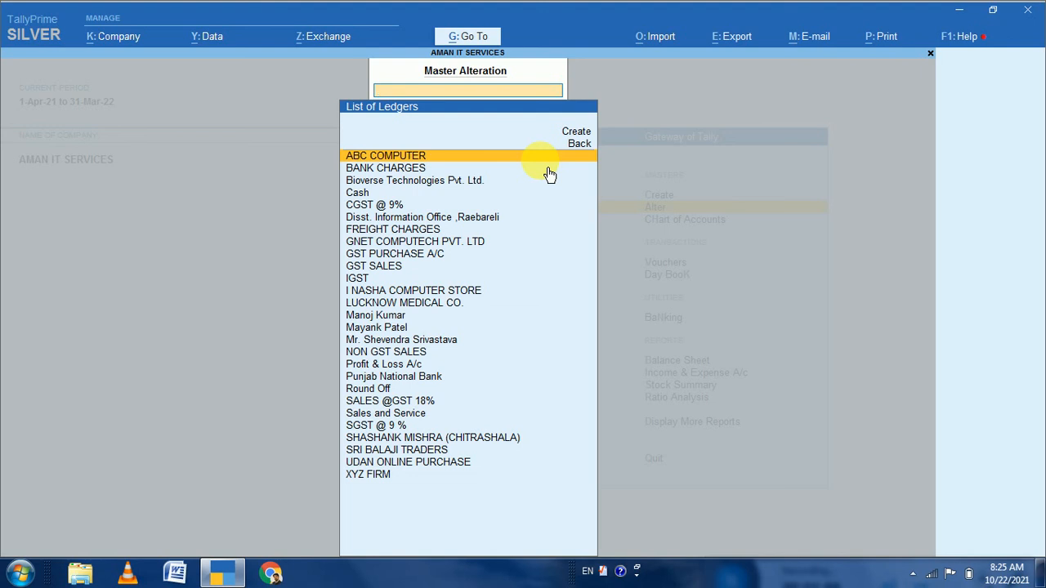
- Look through the company's ledger list from ABC COMPUTER down to SRI BALAJI TRADERS, covering the party, tax, sales and purchase ledgers
{"action": "key", "text": "Down"}
{"action": "key", "text": "Down"}
{"action": "key", "text": "Down"}
{"action": "key", "text": "Down"}
{"action": "key", "text": "Down"}
{"action": "key", "text": "Down"}
{"action": "key", "text": "Down"}
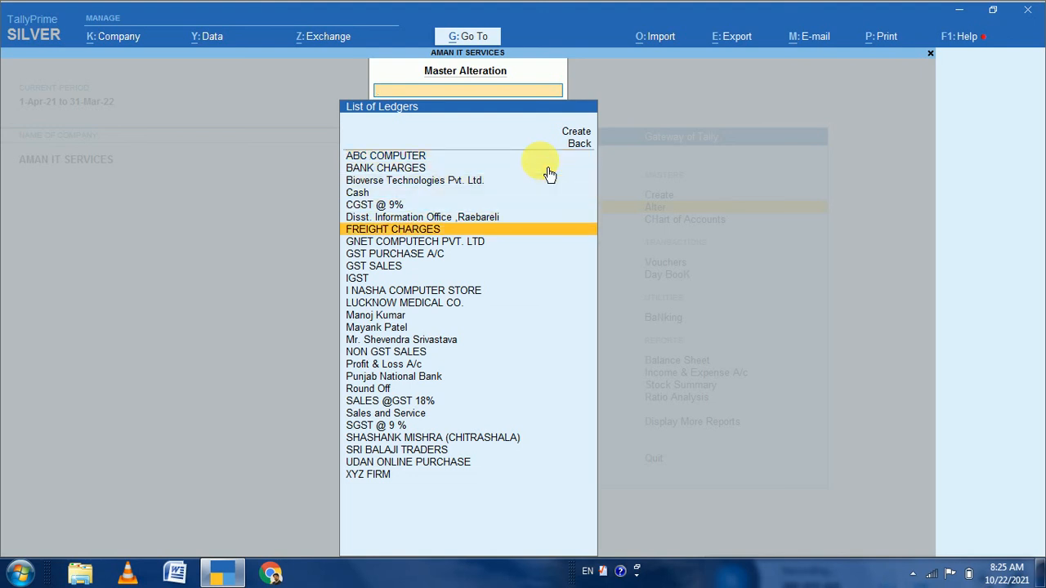
{"action": "key", "text": "Up"}
{"action": "key", "text": "Up"}
{"action": "key", "text": "Up"}
{"action": "key", "text": "Up"}
{"action": "key", "text": "Up"}
{"action": "key", "text": "Up"}
{"action": "key", "text": "Up"}
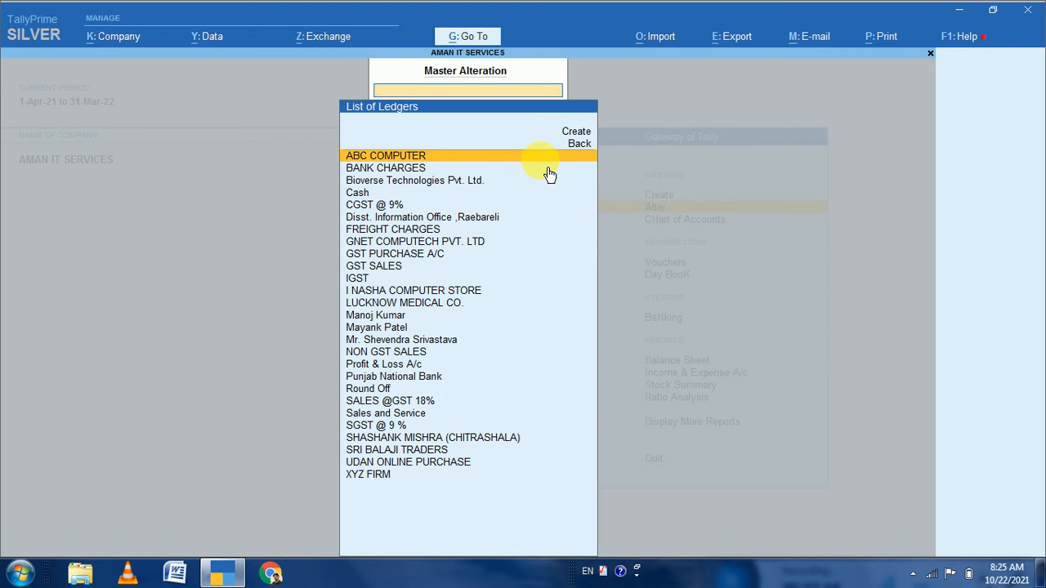
{"action": "key", "text": "Down"}
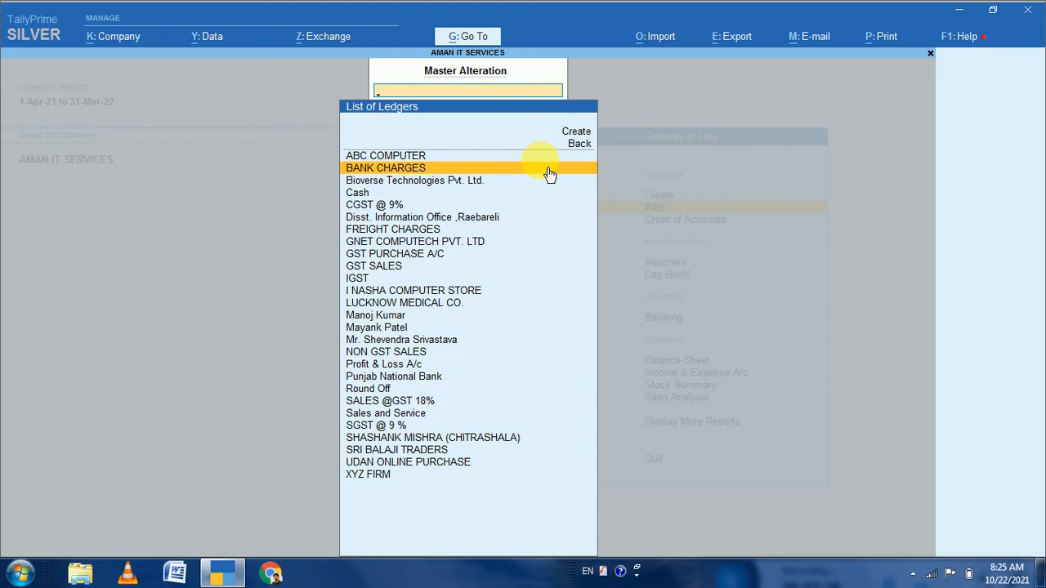
{"action": "key", "text": "Down"}
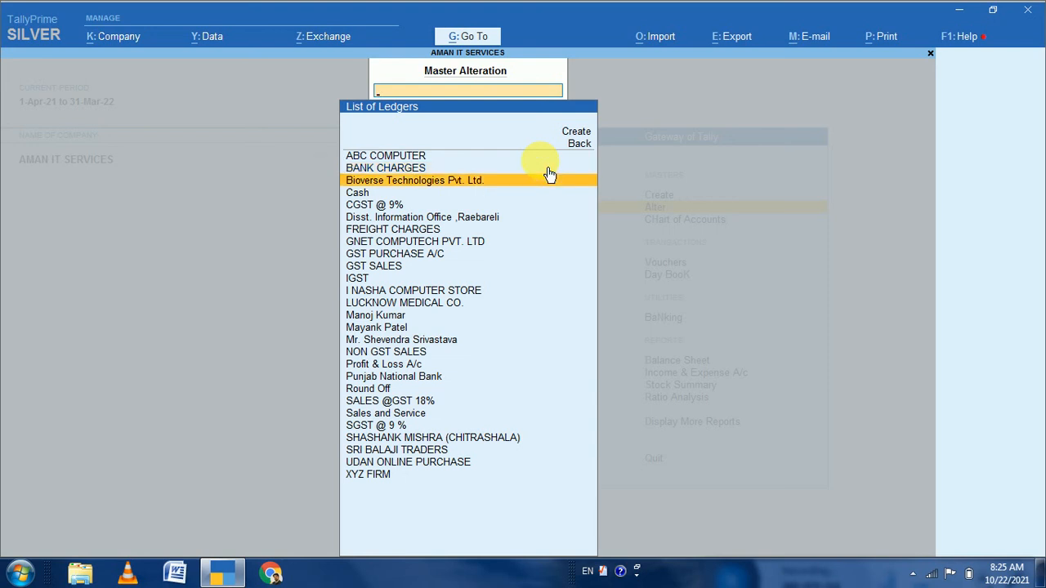
{"action": "key", "text": "Down"}
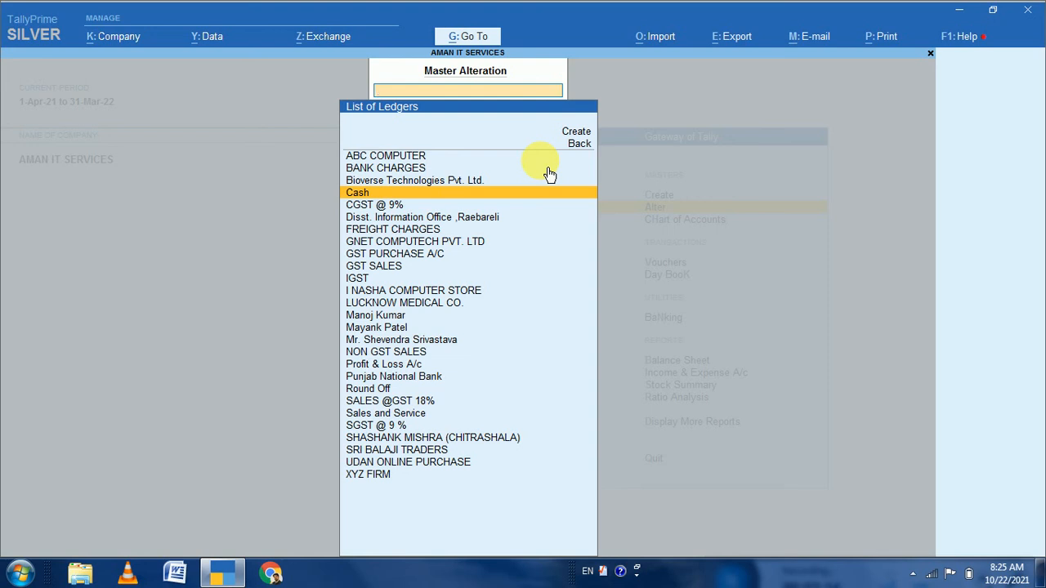
{"action": "key", "text": "Down"}
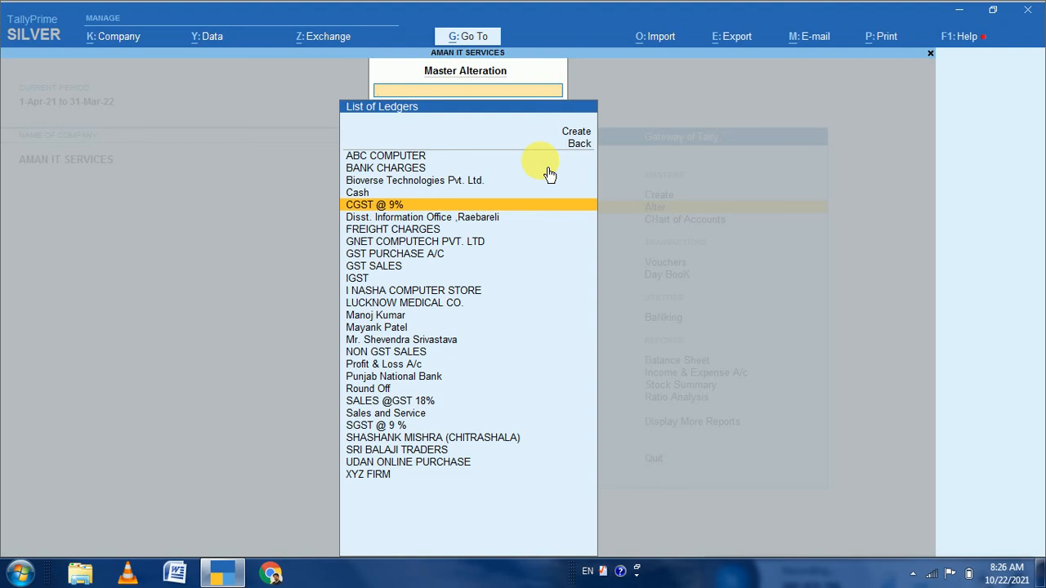
{"action": "key", "text": "Down"}
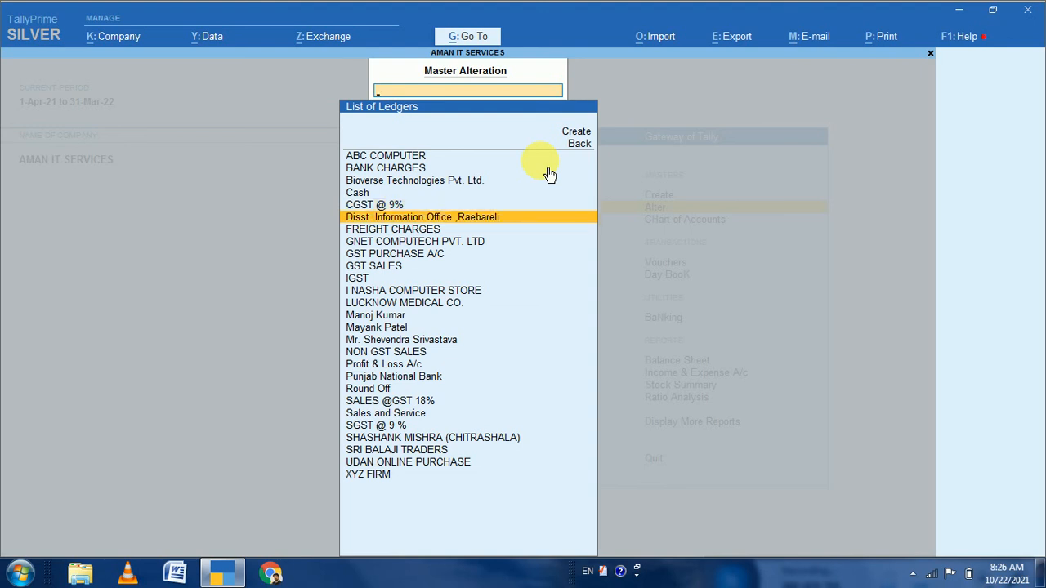
{"action": "key", "text": "Down"}
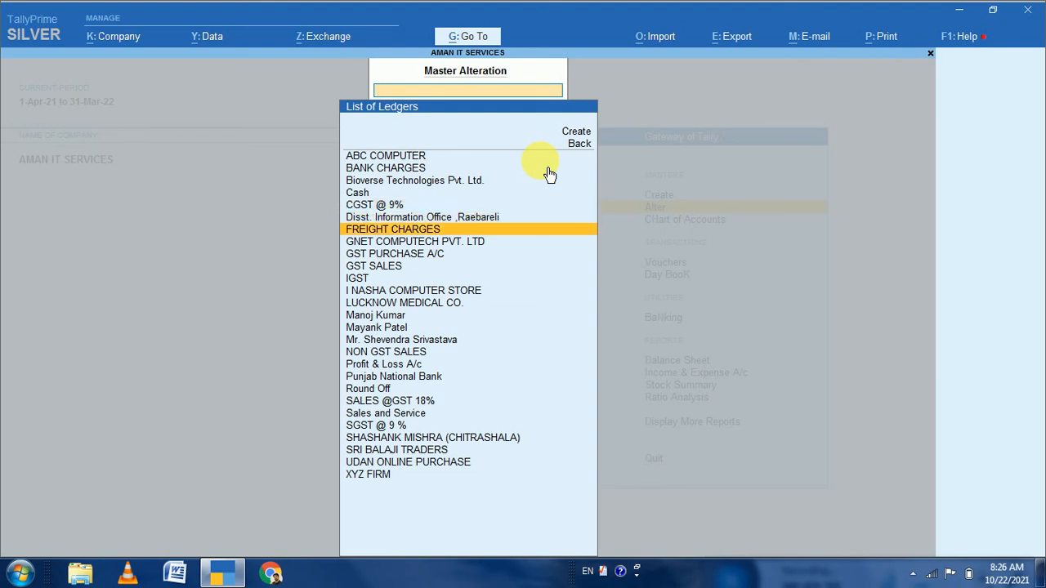
{"action": "key", "text": "Down"}
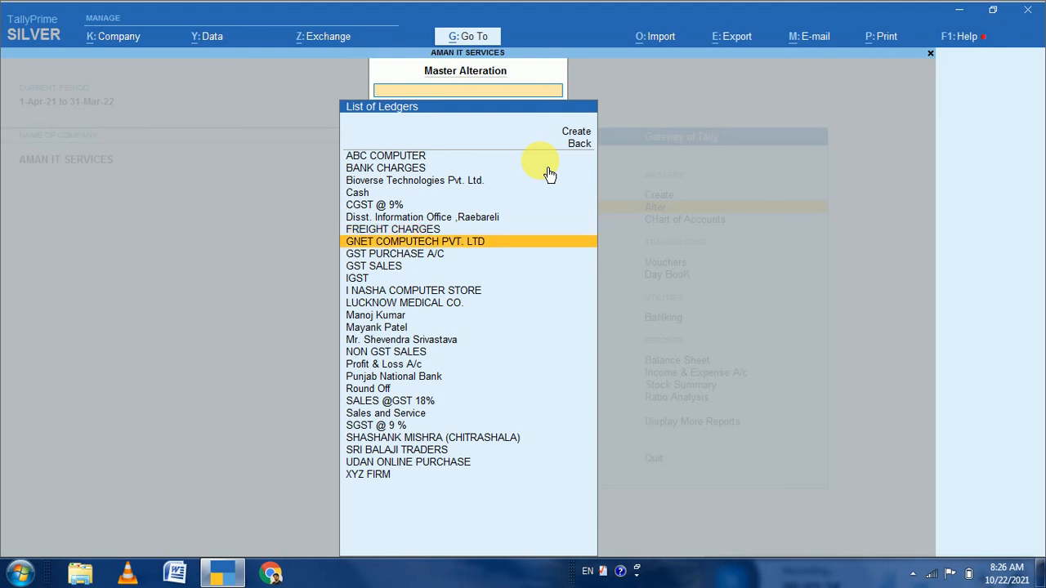
{"action": "key", "text": "Down"}
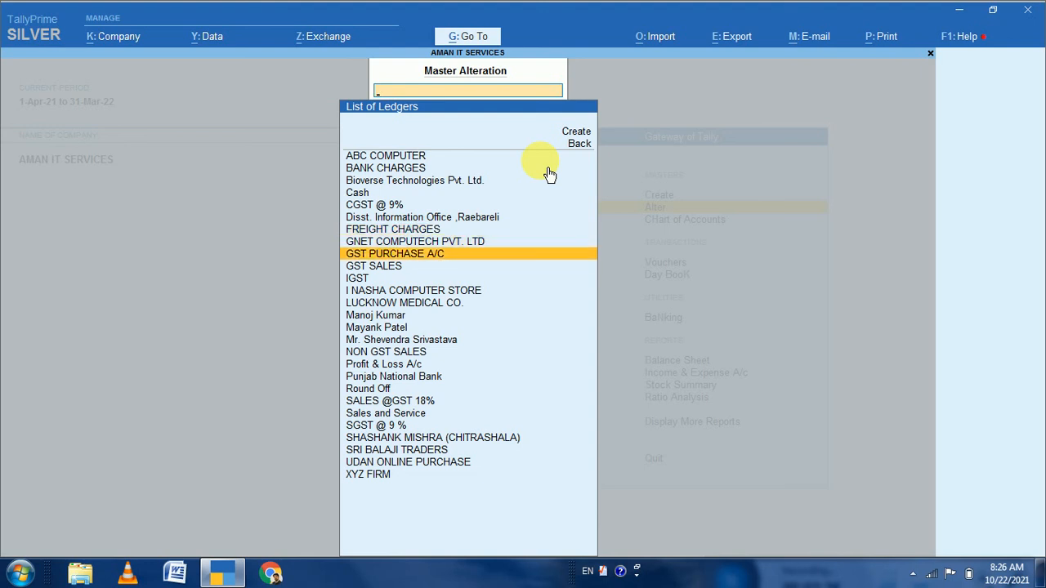
{"action": "key", "text": "Down"}
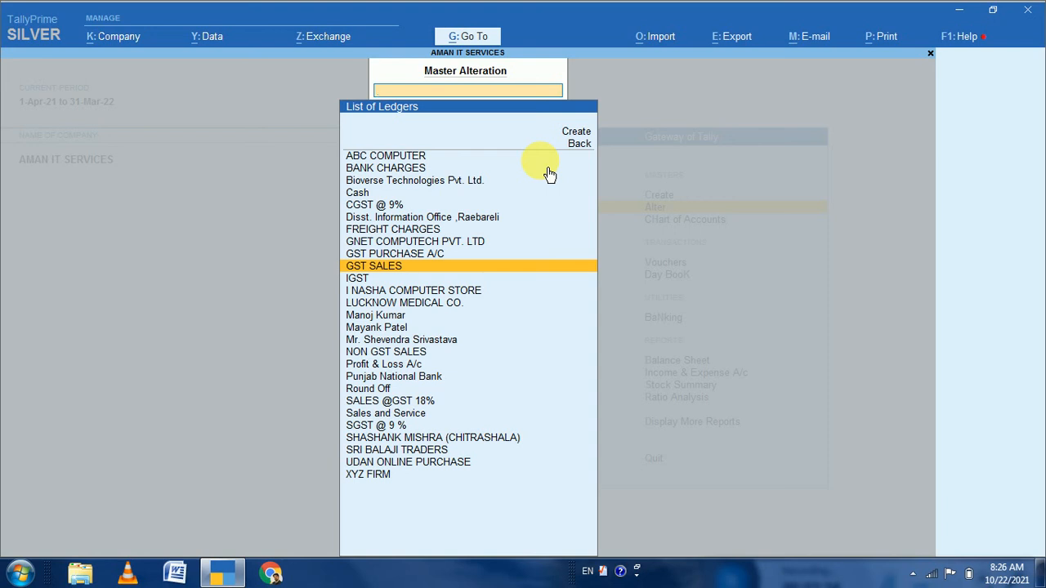
{"action": "key", "text": "Up"}
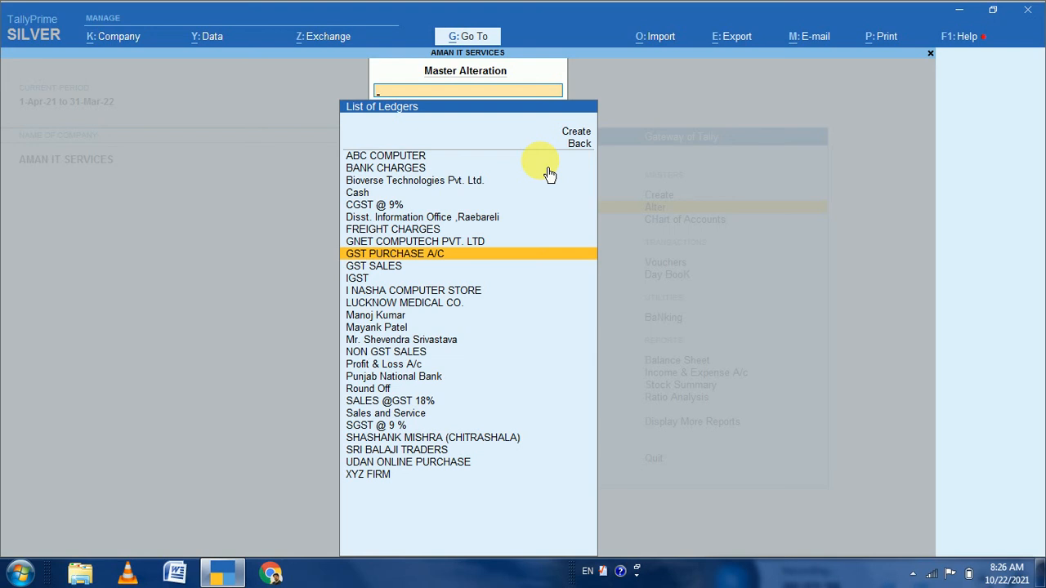
{"action": "key", "text": "Down"}
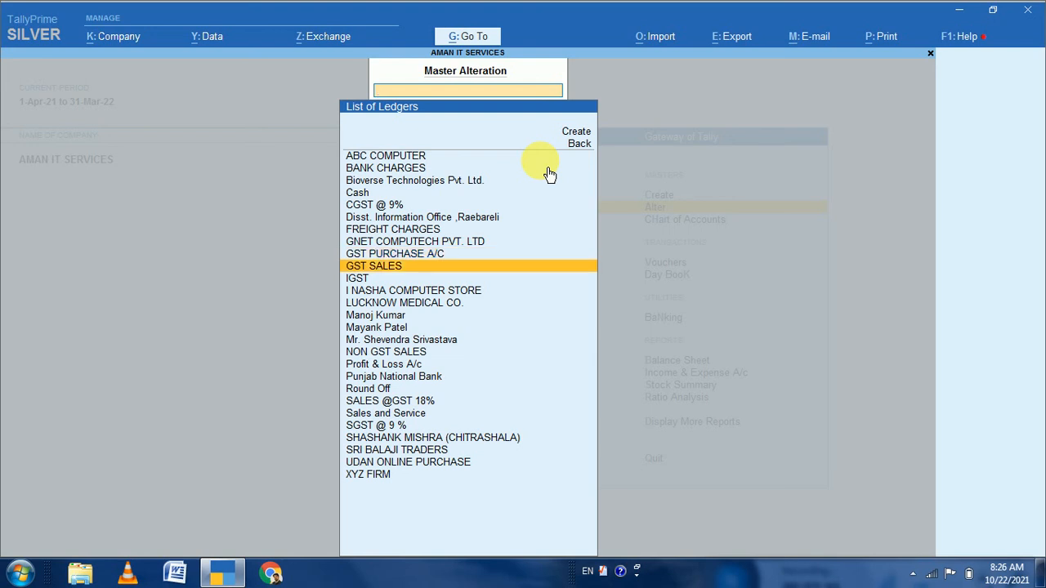
{"action": "key", "text": "Down"}
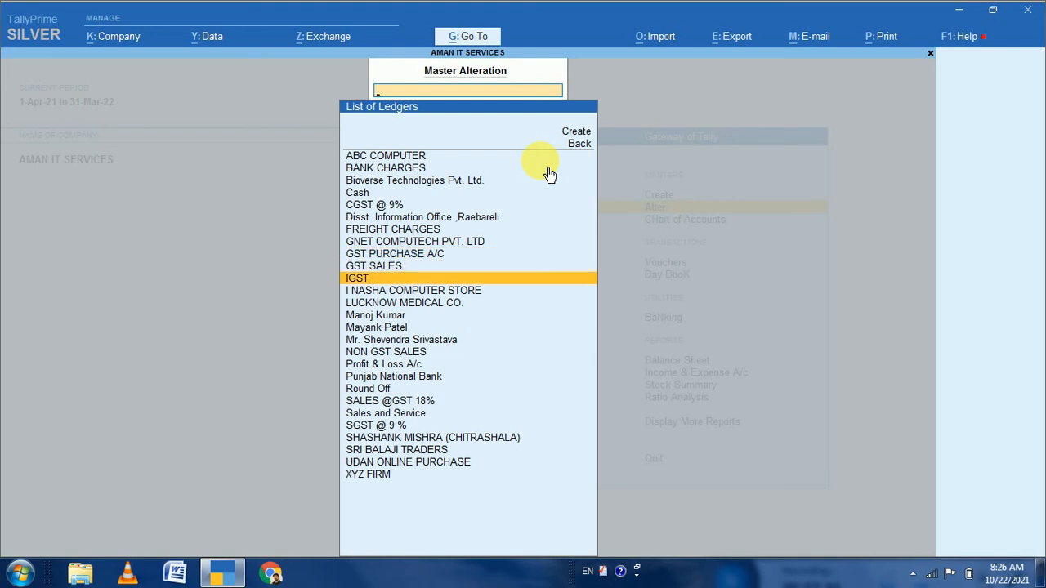
{"action": "key", "text": "Down"}
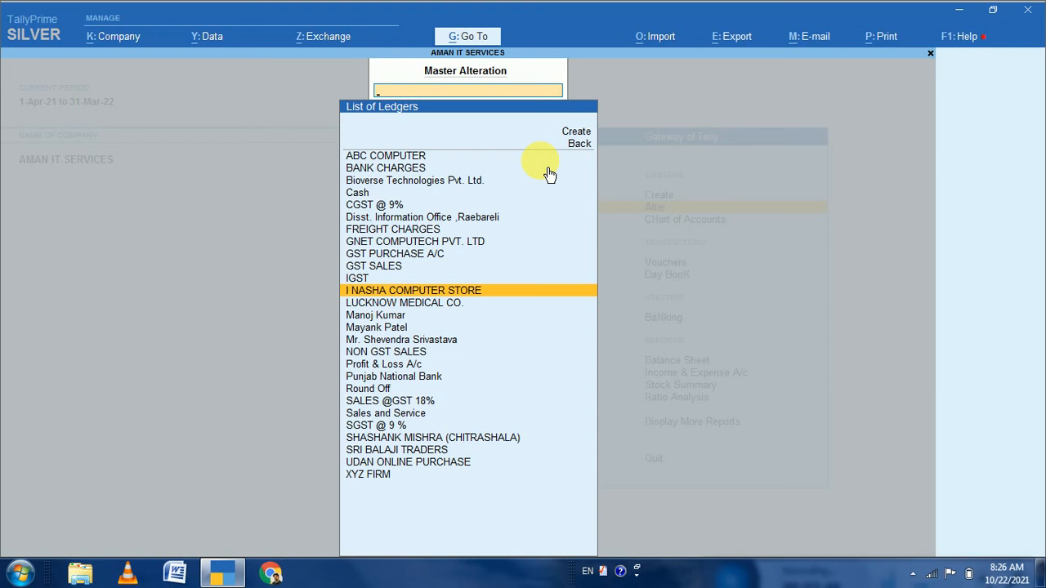
{"action": "key", "text": "Down"}
{"action": "key", "text": "Down"}
{"action": "key", "text": "Down"}
{"action": "key", "text": "Down"}
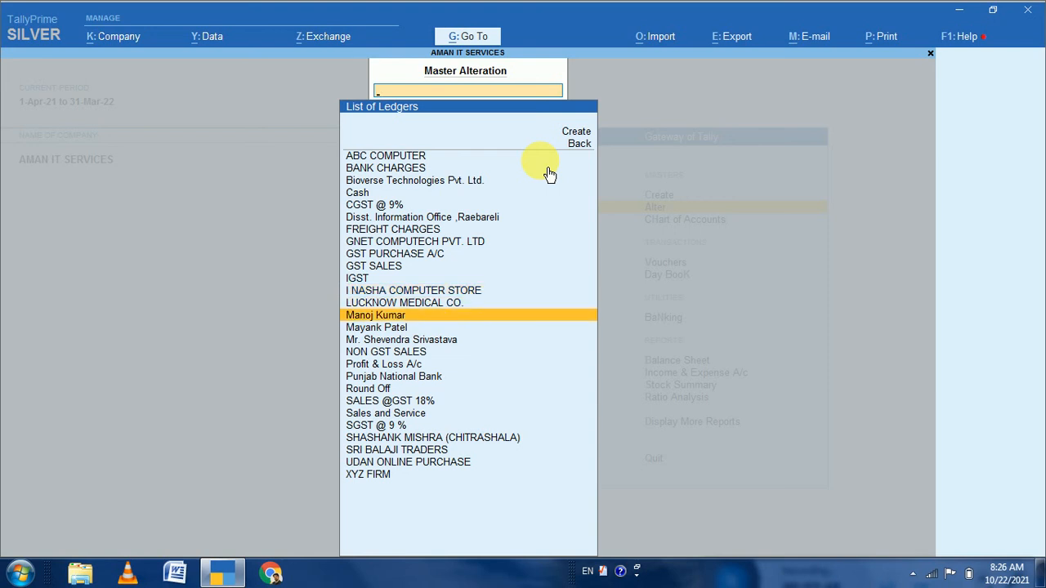
{"action": "key", "text": "Down"}
{"action": "key", "text": "Up"}
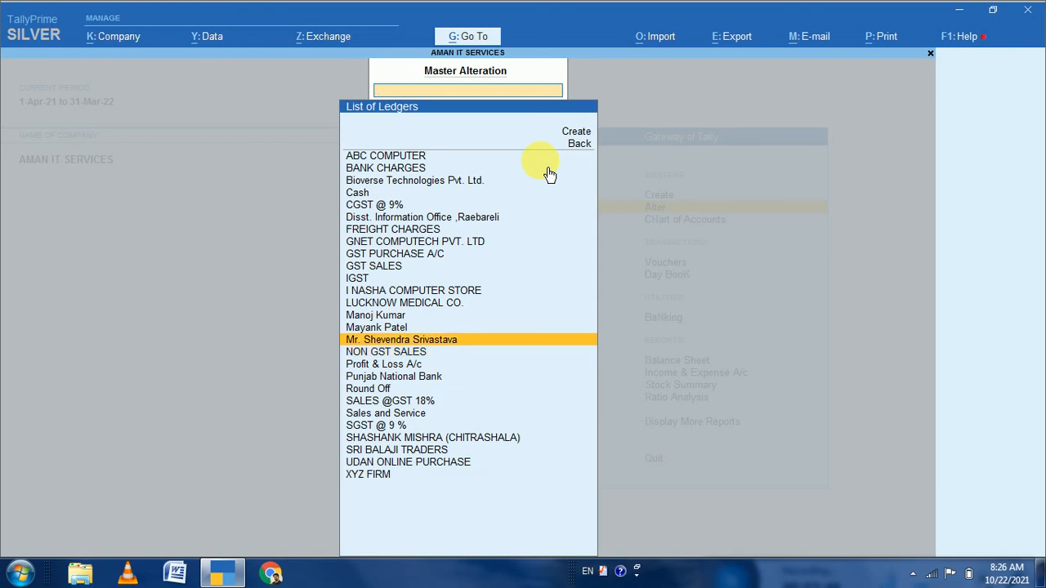
{"action": "key", "text": "Up"}
{"action": "key", "text": "Down"}
{"action": "key", "text": "Down"}
{"action": "key", "text": "Down"}
{"action": "key", "text": "Down"}
{"action": "key", "text": "Down"}
{"action": "key", "text": "Down"}
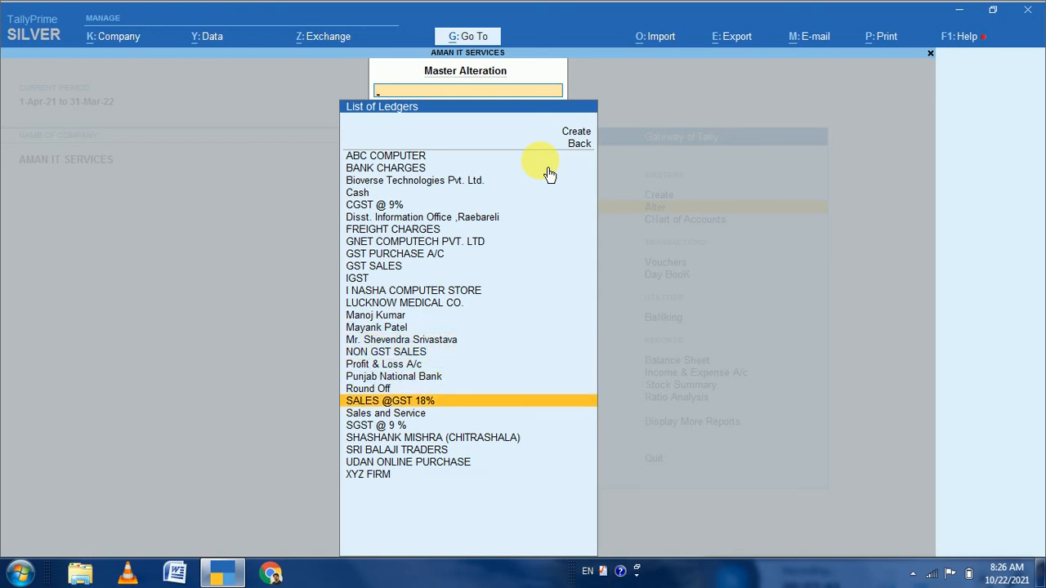
{"action": "key", "text": "Down"}
{"action": "key", "text": "Down"}
{"action": "key", "text": "Down"}
{"action": "key", "text": "Down"}
{"action": "key", "text": "Down"}
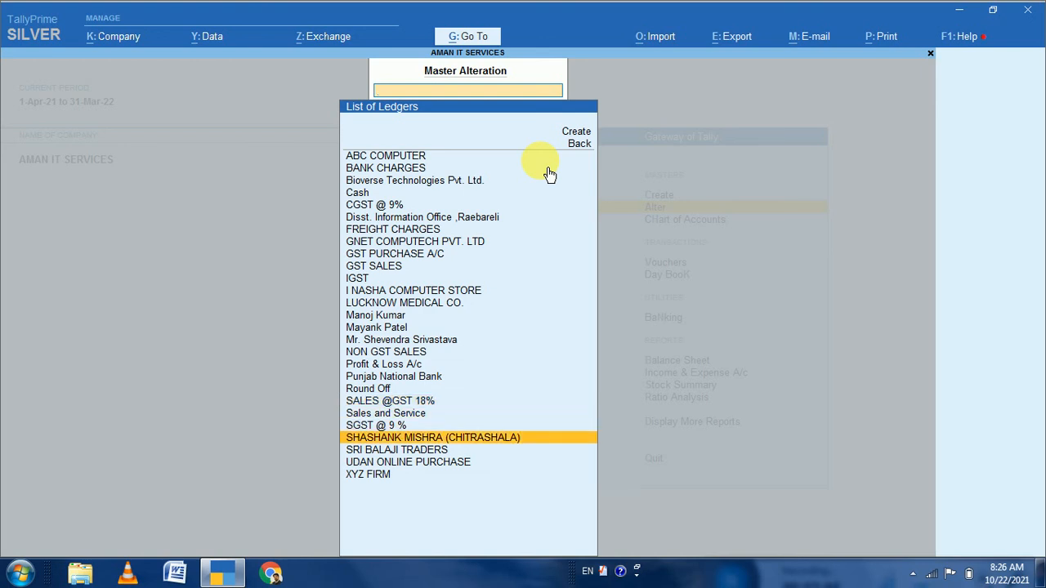
- Open the ABC COMPUTER ledger for alteration and examine the group it is placed under
{"action": "key", "text": "Up"}
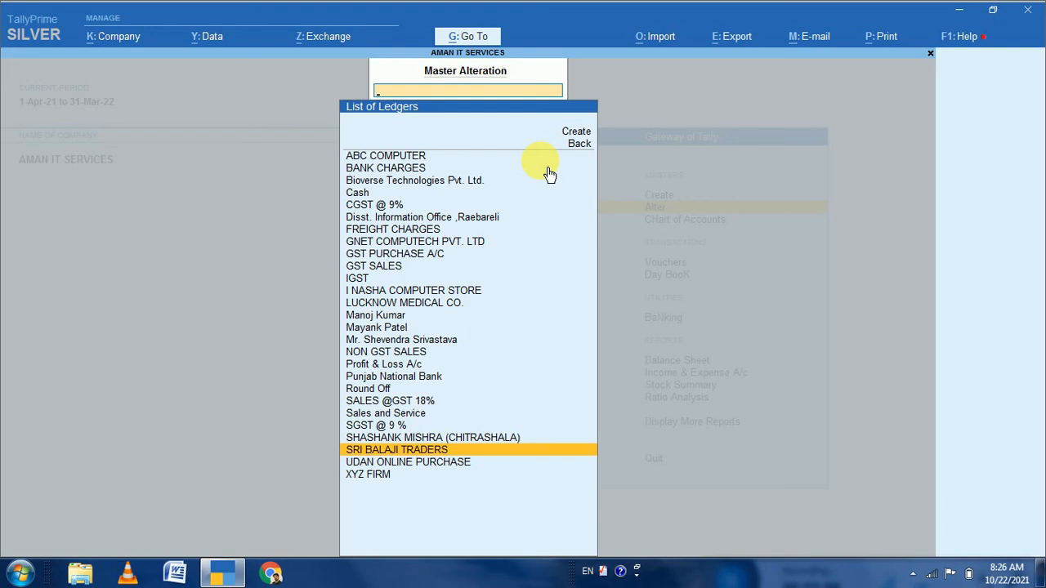
{"action": "key", "text": "Up"}
{"action": "key", "text": "Up"}
{"action": "key", "text": "Up"}
{"action": "key", "text": "Up"}
{"action": "key", "text": "Up"}
{"action": "key", "text": "Up"}
{"action": "key", "text": "Up"}
{"action": "key", "text": "Up"}
{"action": "key", "text": "Up"}
{"action": "key", "text": "Up"}
{"action": "key", "text": "Up"}
{"action": "key", "text": "Up"}
{"action": "key", "text": "Up"}
{"action": "key", "text": "Up"}
{"action": "key", "text": "Up"}
{"action": "key", "text": "Up"}
{"action": "key", "text": "Up"}
{"action": "key", "text": "Up"}
{"action": "key", "text": "Up"}
{"action": "key", "text": "Up"}
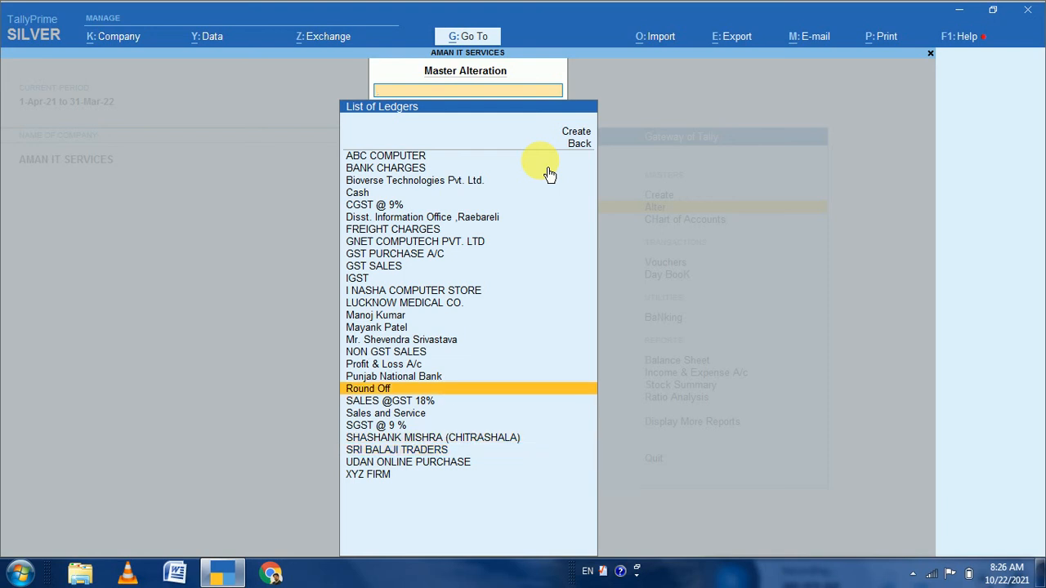
{"action": "key", "text": "Down"}
{"action": "key", "text": "Down"}
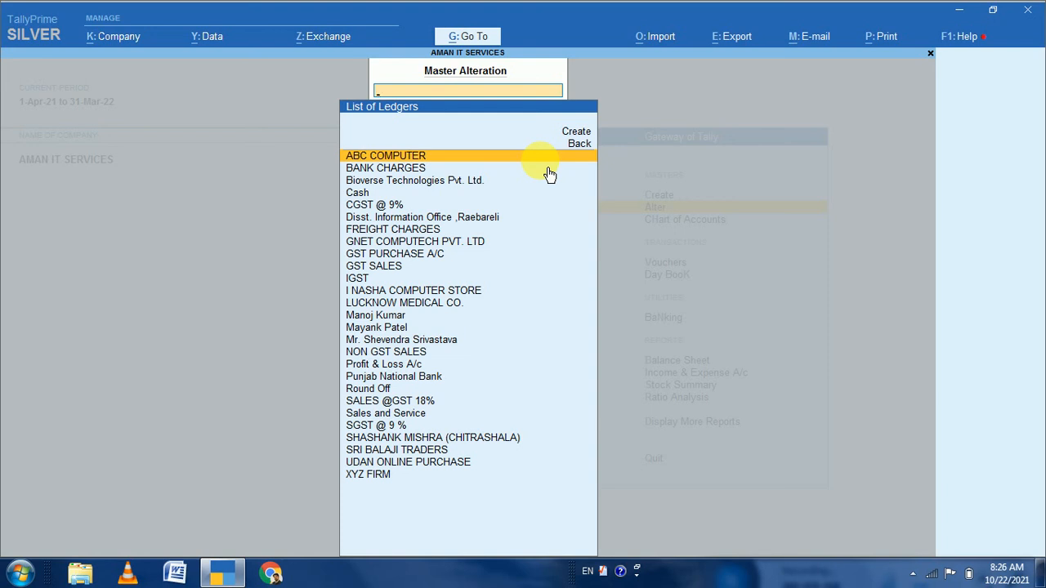
{"action": "key", "text": "Return"}
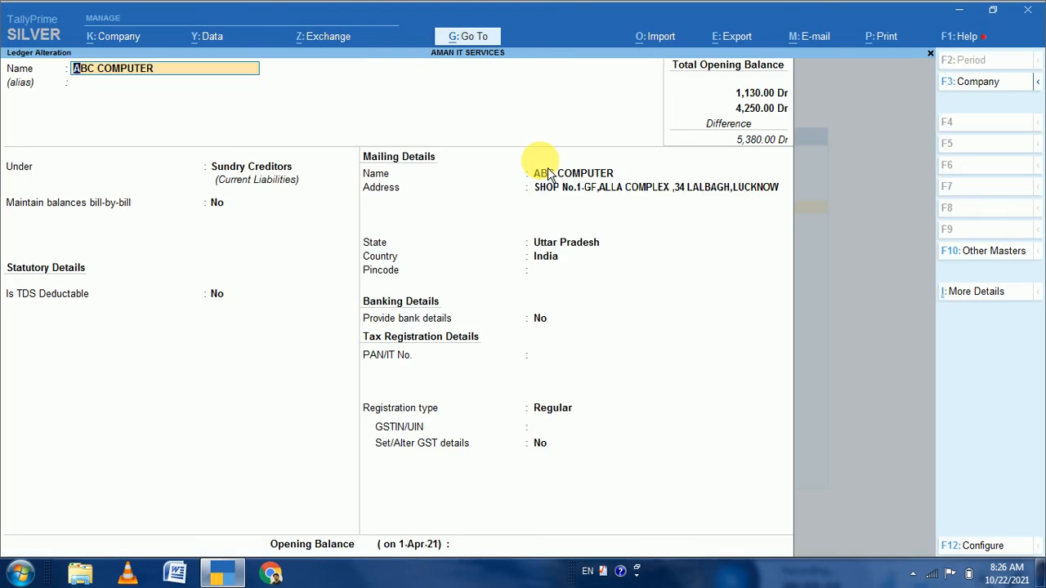
{"action": "key", "text": "Return"}
{"action": "key", "text": "Return"}
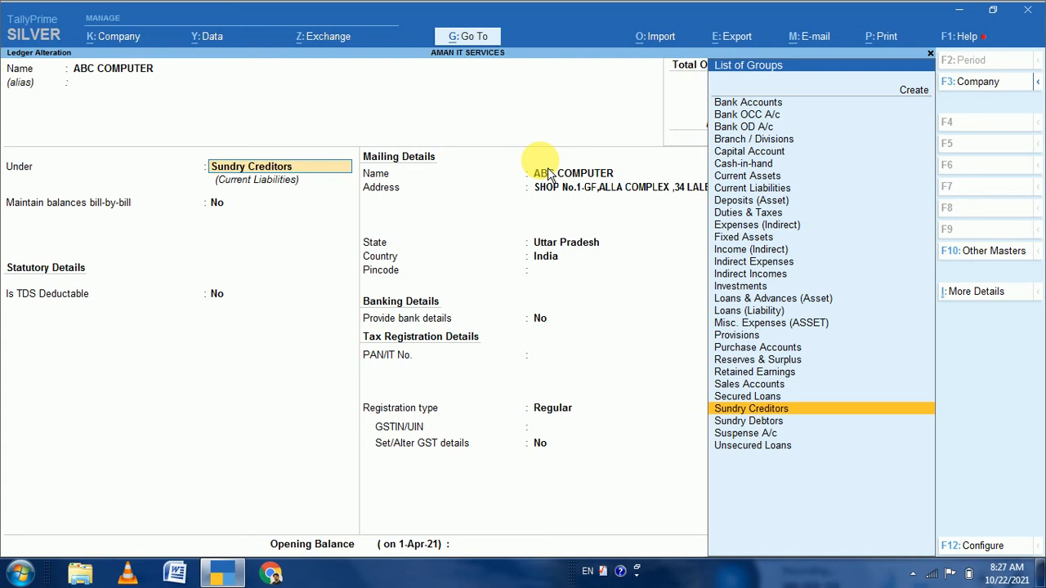
- Leave the ABC COMPUTER ledger without changes and return to the Gateway of Tally
{"action": "key", "text": "BackSpace"}
{"action": "key", "text": "Escape"}
{"action": "key", "text": "Escape"}
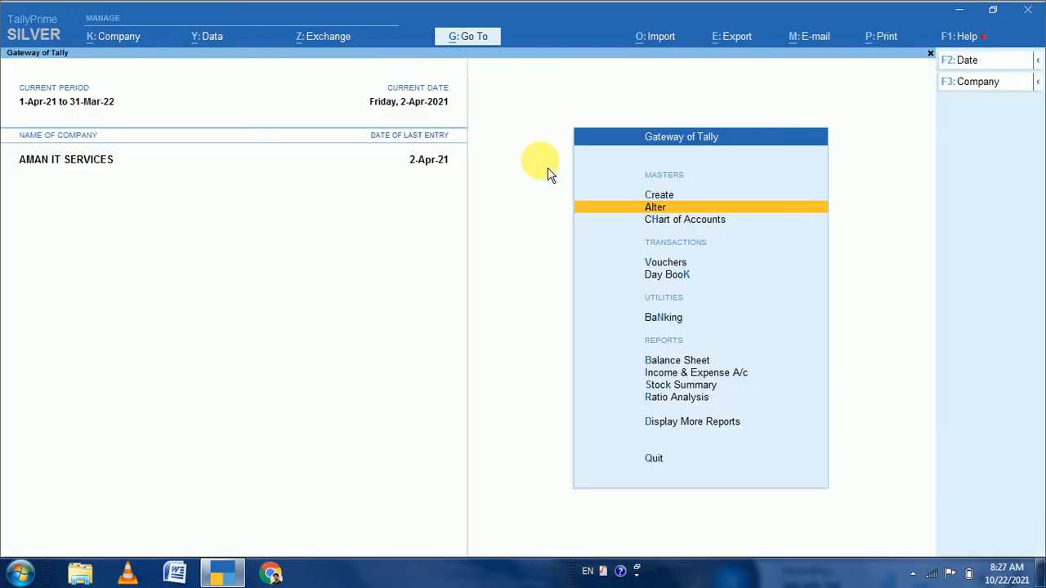
{"action": "key", "text": "Escape"}
{"action": "key", "text": "Escape"}
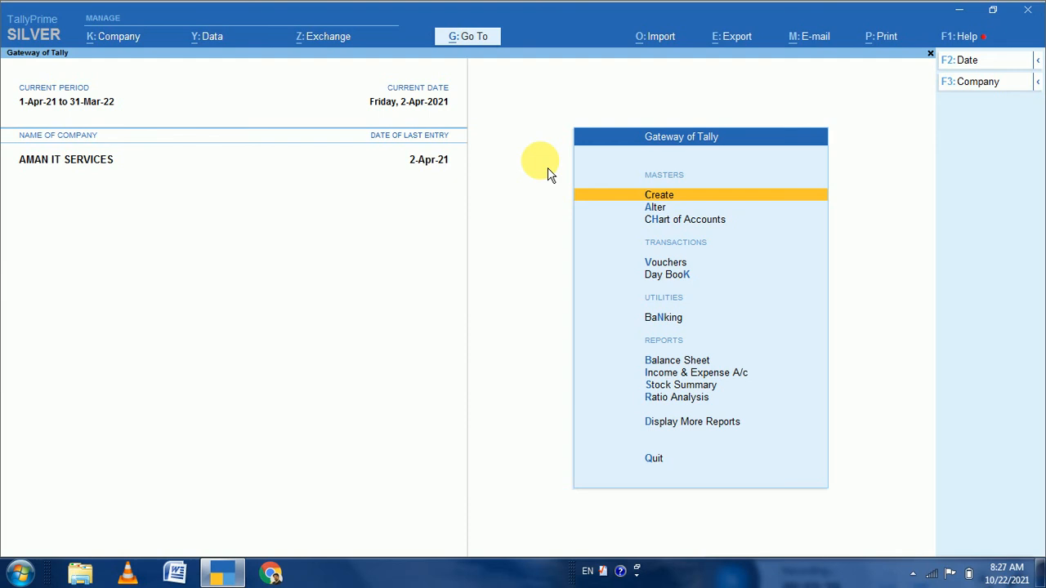
- Start creating a new ledger in the accounting masters and name it Xyz Computer
{"action": "key", "text": "Return"}
{"action": "key", "text": "Down"}
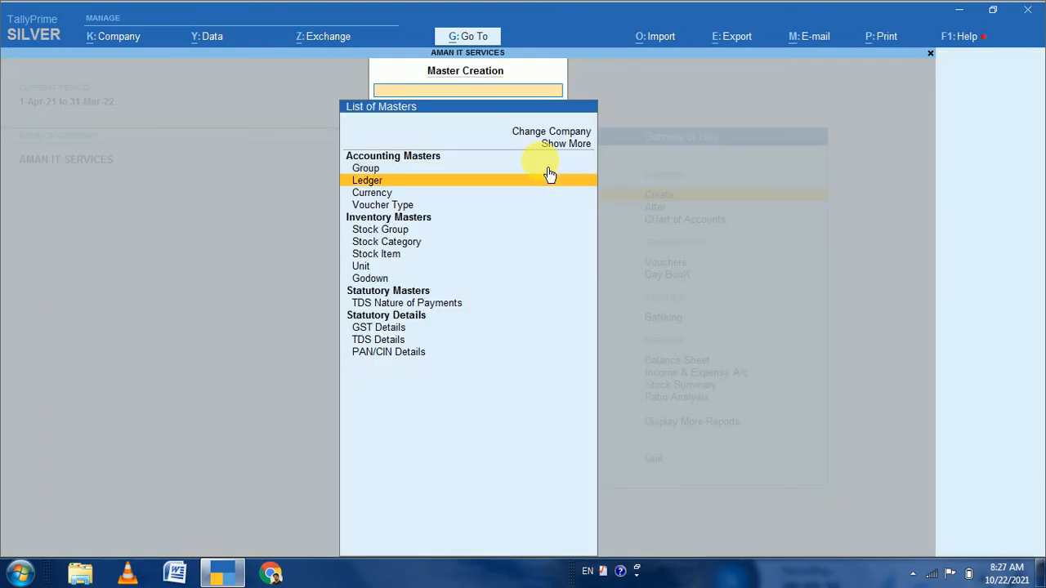
{"action": "key", "text": "Return"}
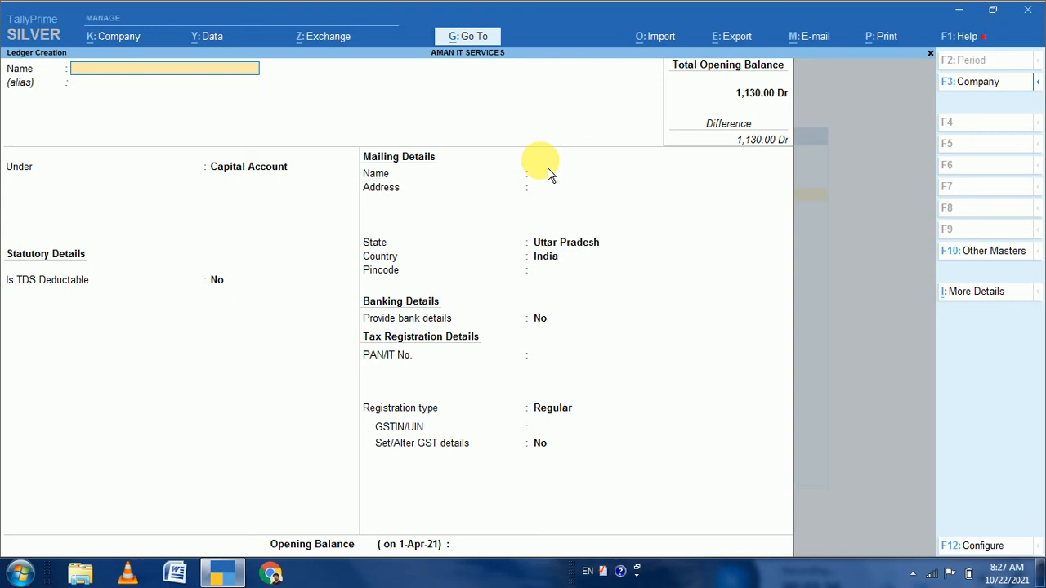
{"action": "type", "text": "Xyz Computer"}
{"action": "key", "text": "Return"}
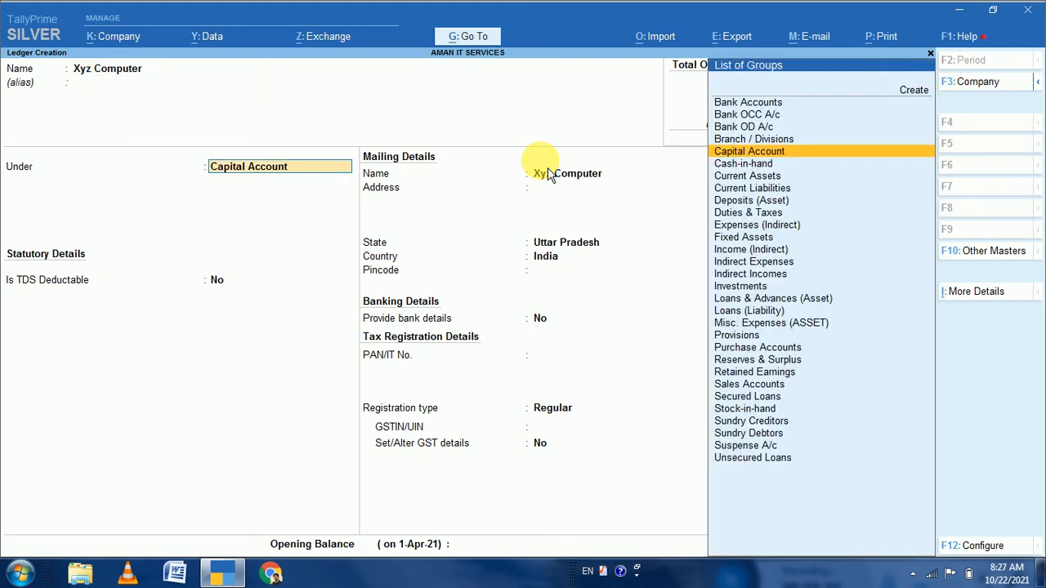
{"action": "type", "text": "Se"}
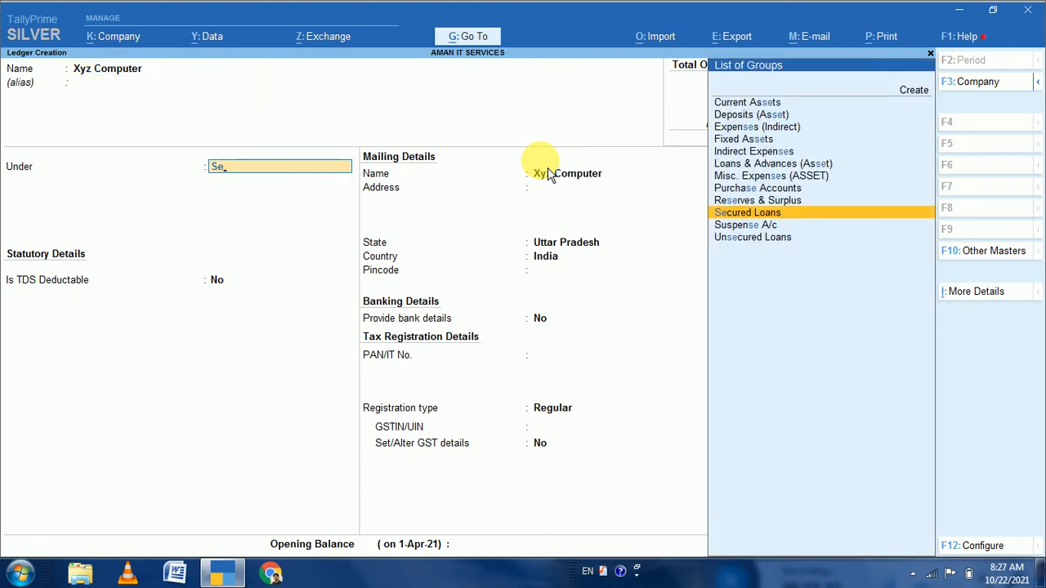
{"action": "key", "text": "Up"}
{"action": "key", "text": "Up"}
{"action": "key", "text": "Up"}
{"action": "key", "text": "Up"}
{"action": "key", "text": "Up"}
{"action": "key", "text": "Up"}
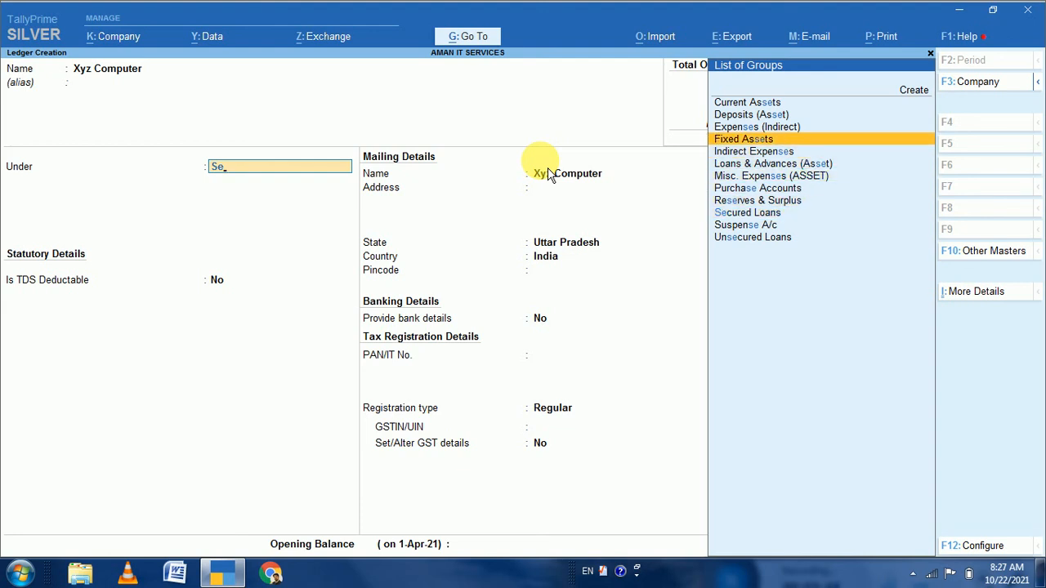
{"action": "key", "text": "BackSpace"}
{"action": "key", "text": "BackSpace"}
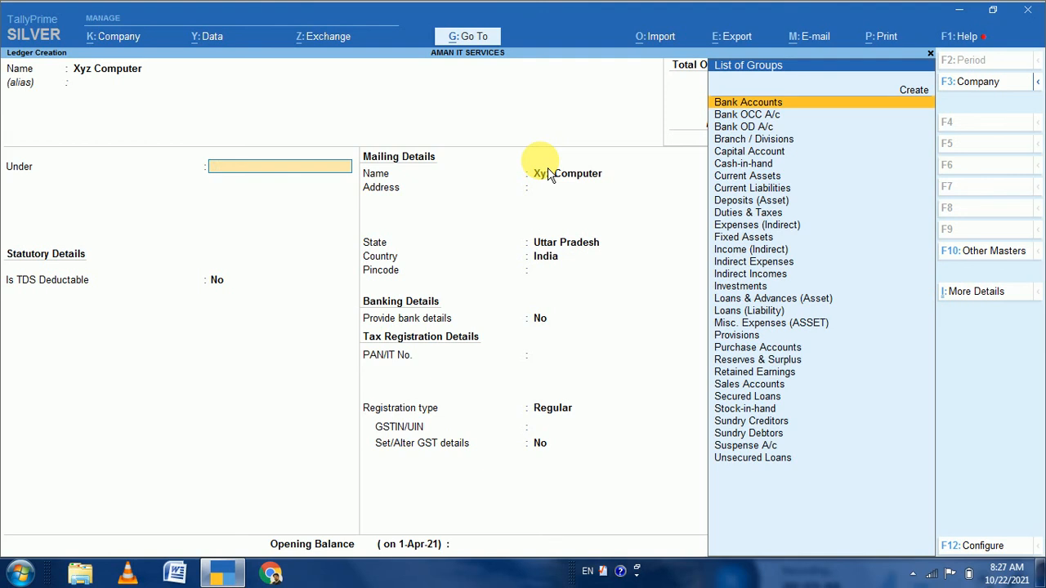
- Try narrowing the parent groups with "Cr" to reach Sundry Creditors, and clear the entry again
{"action": "type", "text": "Cr"}
{"action": "key", "text": "Down"}
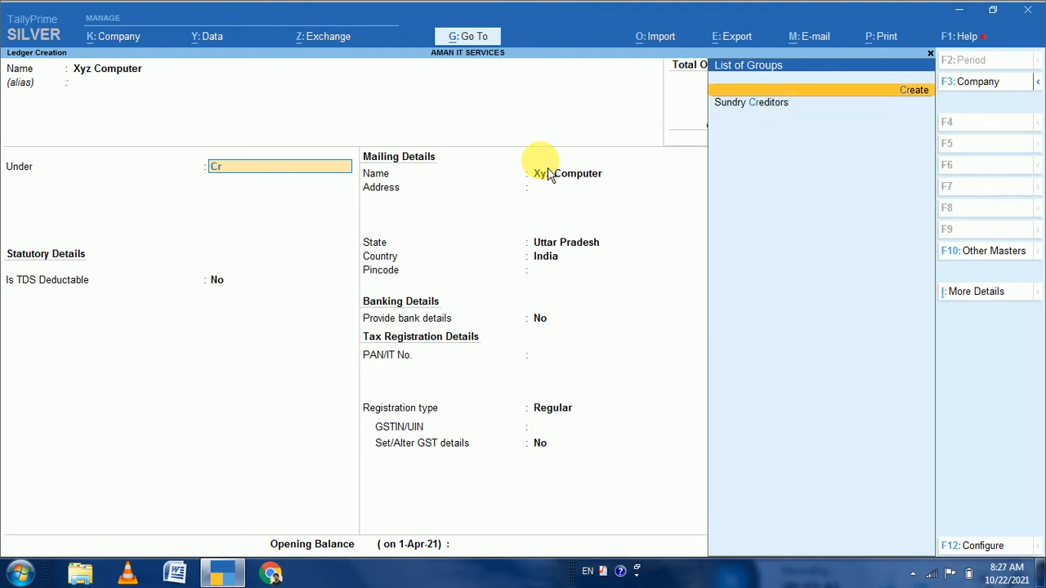
{"action": "key", "text": "Down"}
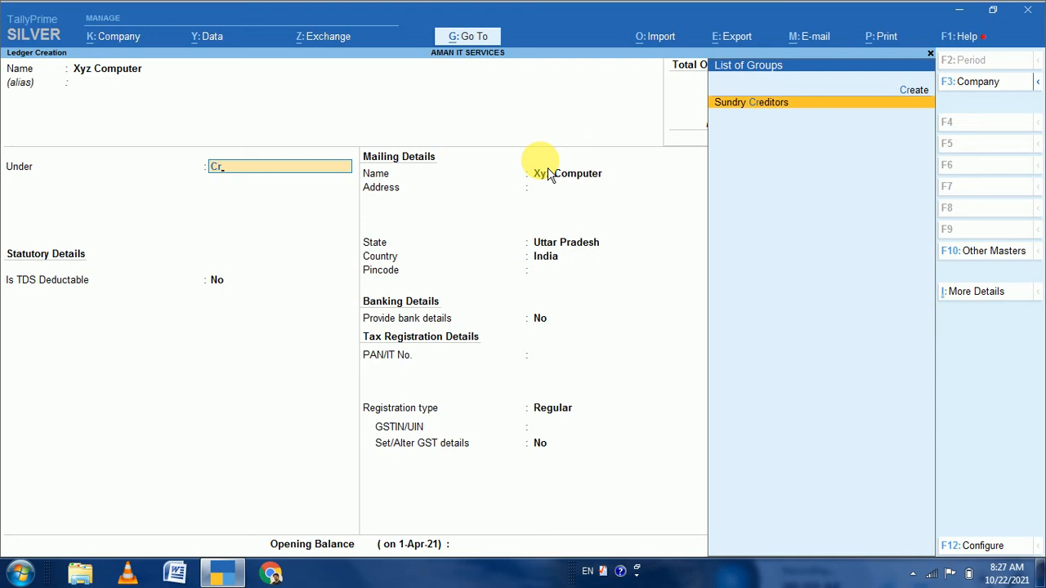
{"action": "key", "text": "BackSpace"}
{"action": "key", "text": "BackSpace"}
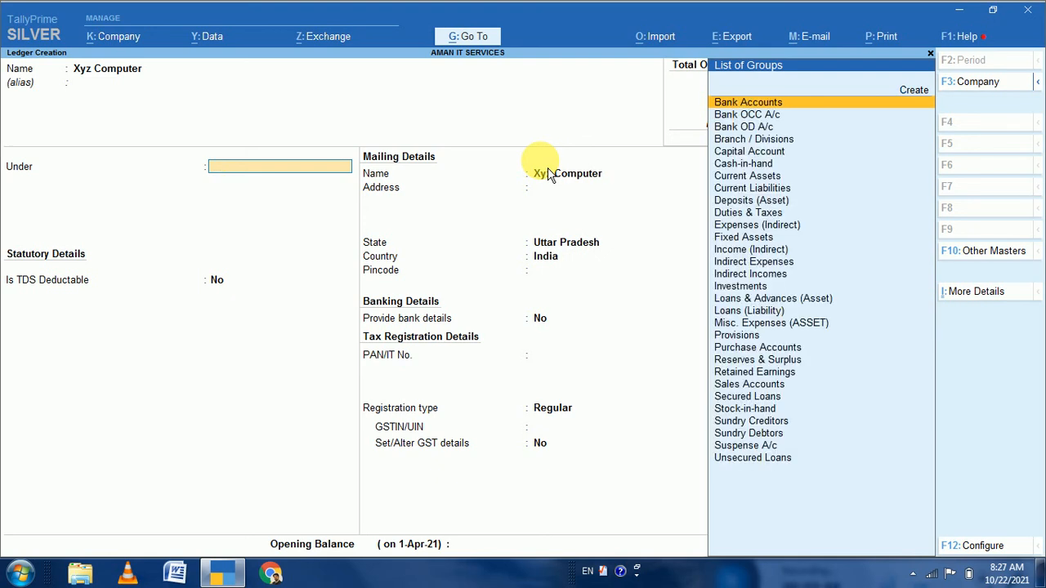
- Discard the unfinished Xyz Computer ledger and return to the Gateway of Tally
{"action": "key", "text": "Escape"}
{"action": "key", "text": "y"}
{"action": "key", "text": "Escape"}
{"action": "key", "text": "Escape"}
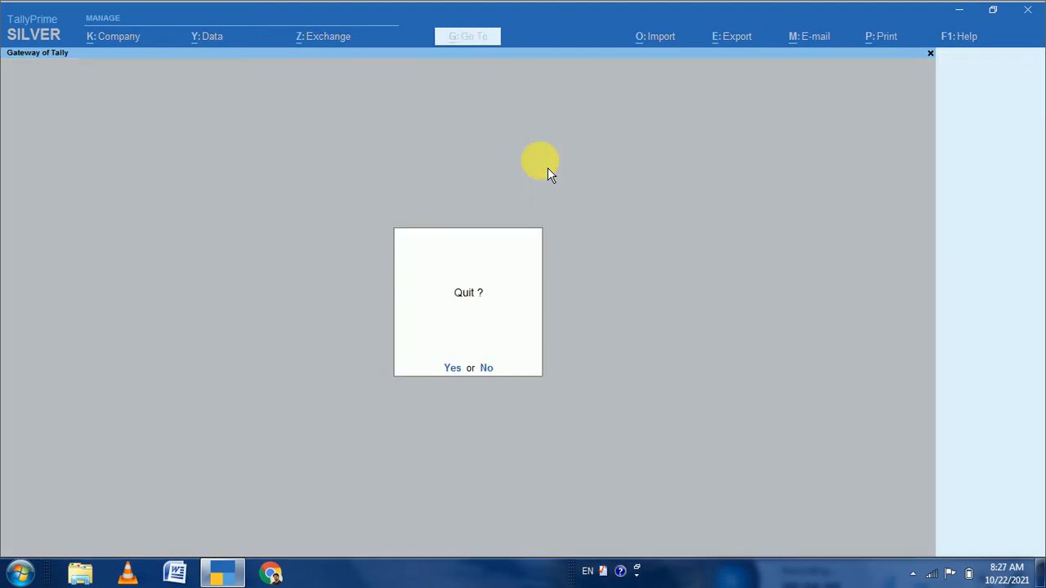
{"action": "key", "text": "Escape"}
{"action": "key", "text": "Escape"}
{"action": "key", "text": "Escape"}
{"action": "key", "text": "Escape"}
{"action": "key", "text": "Escape"}
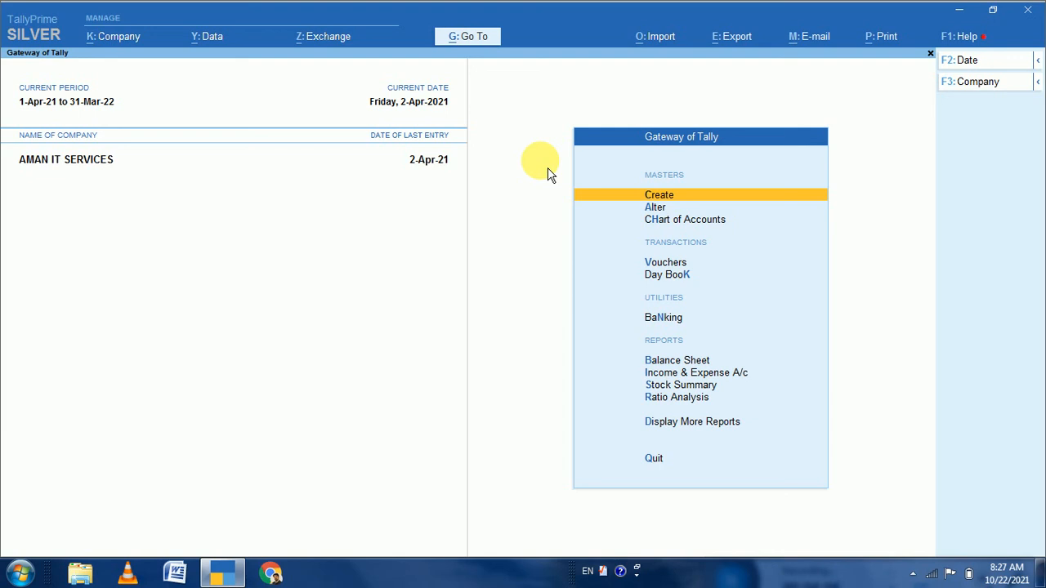
- Open the list of existing ledgers for alteration
{"action": "key", "text": "Down"}
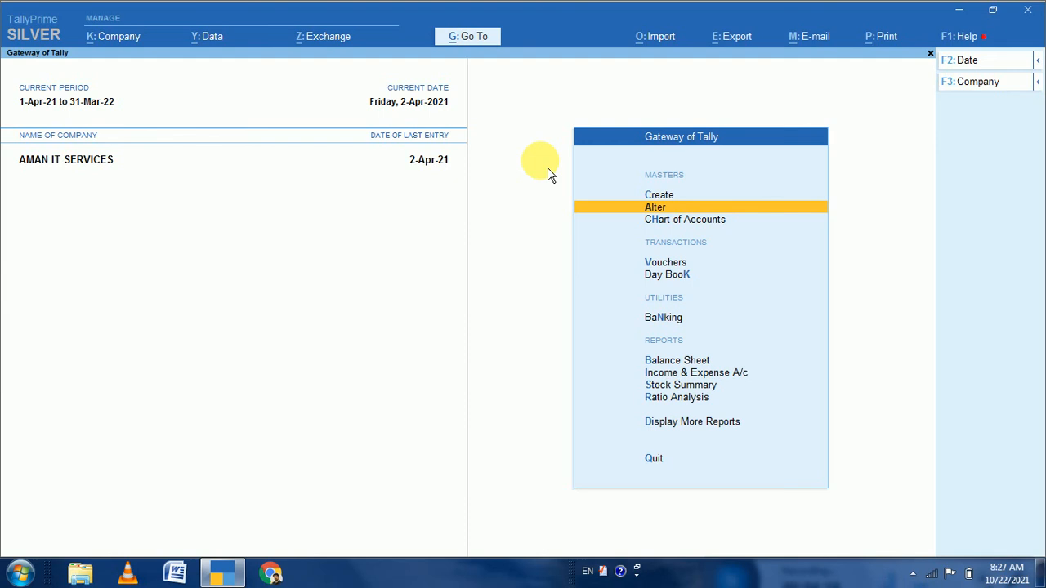
{"action": "key", "text": "Return"}
{"action": "key", "text": "Down"}
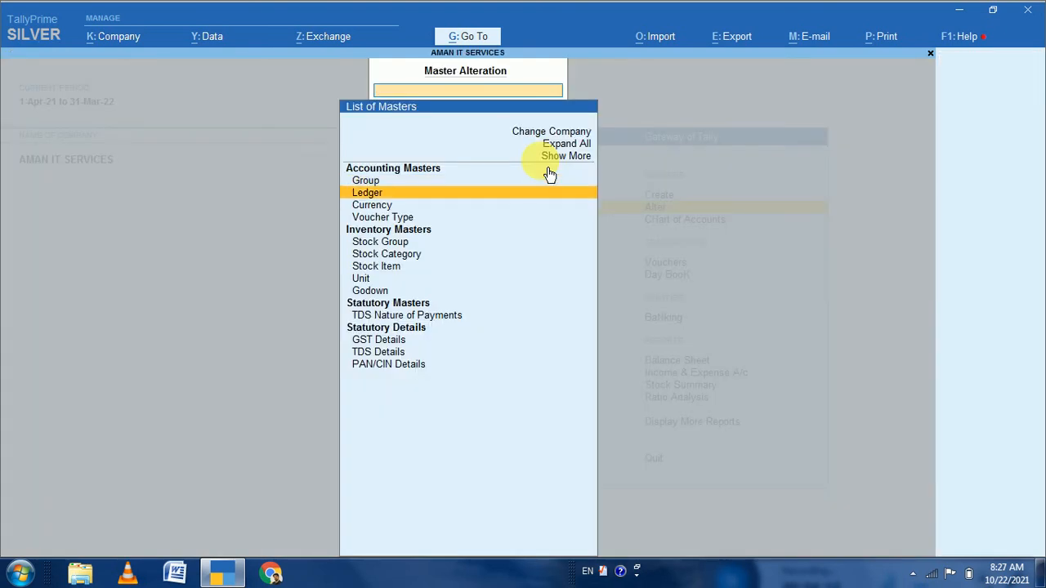
{"action": "key", "text": "Return"}
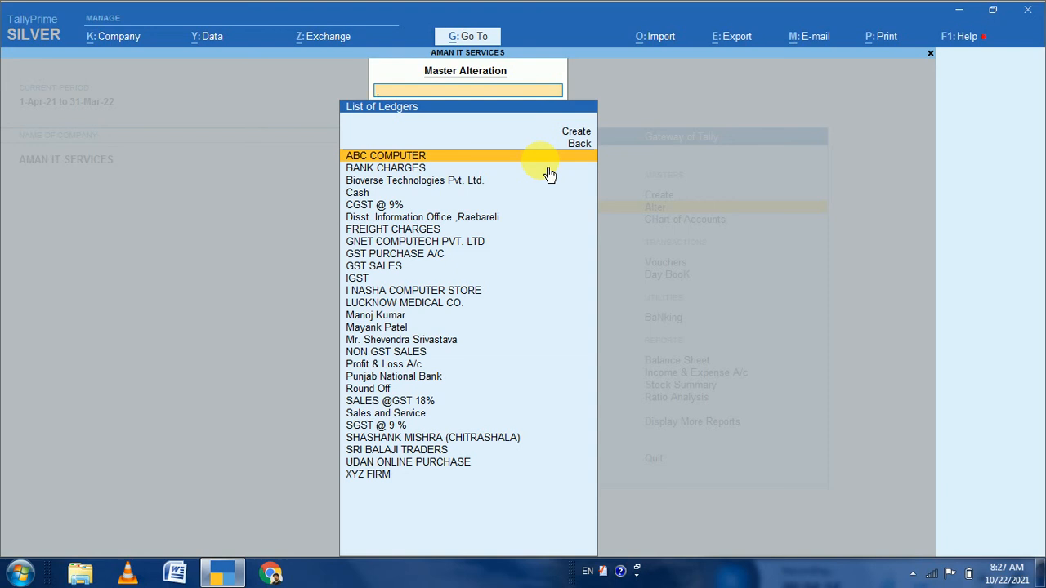
- Open the GST SALES ledger, examine the group it is placed under, and leave it without changes
{"action": "key", "text": "Down"}
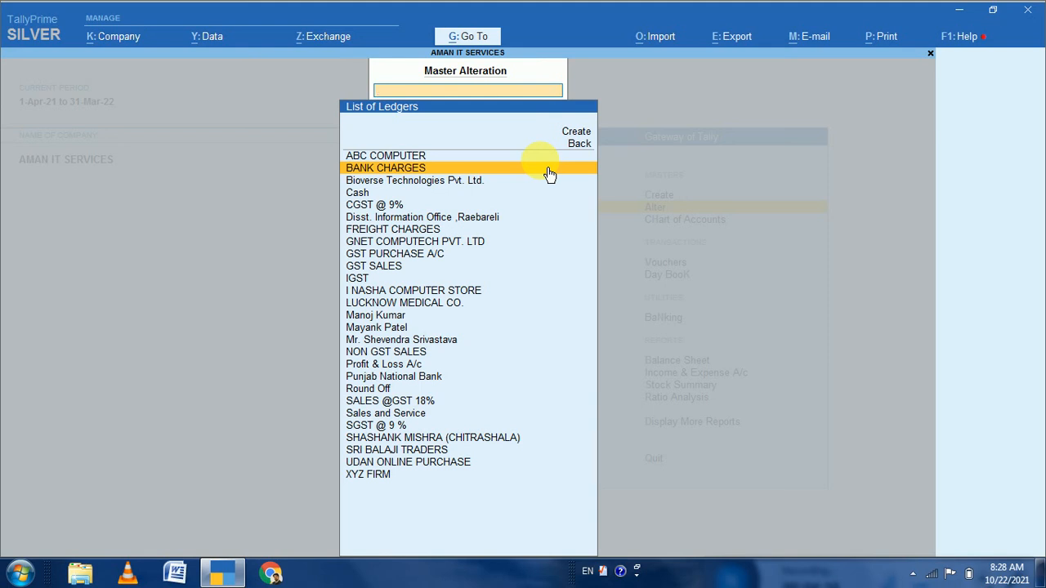
{"action": "key", "text": "Down"}
{"action": "key", "text": "Down"}
{"action": "key", "text": "Down"}
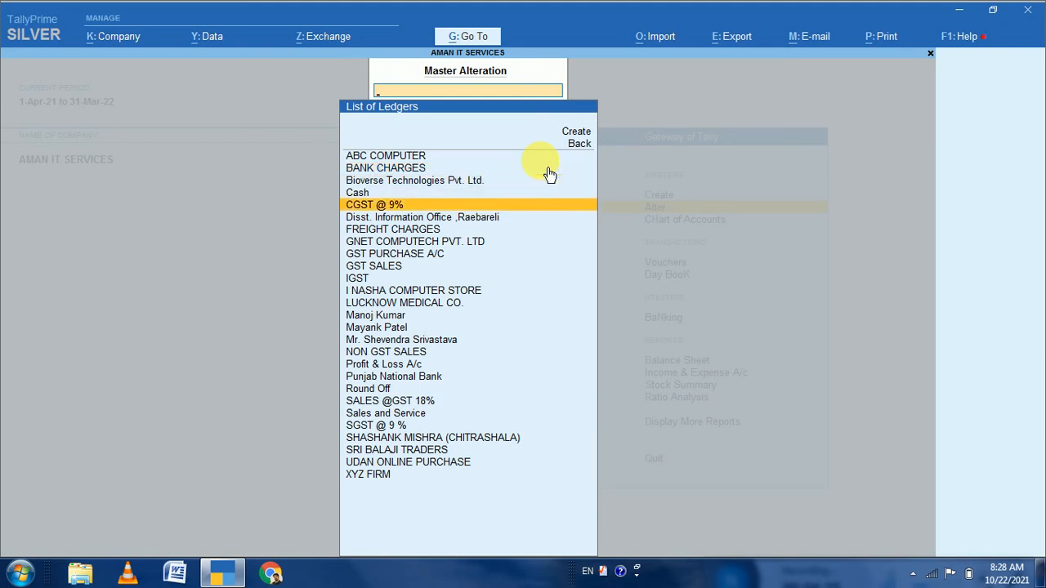
{"action": "key", "text": "Up"}
{"action": "key", "text": "Down"}
{"action": "key", "text": "Down"}
{"action": "key", "text": "Down"}
{"action": "key", "text": "Down"}
{"action": "key", "text": "Down"}
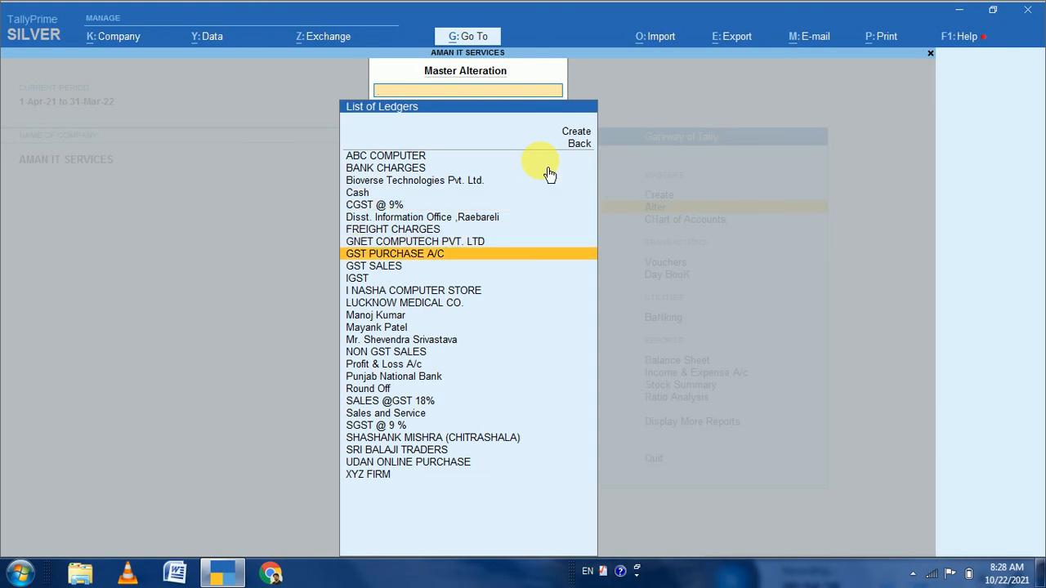
{"action": "key", "text": "Down"}
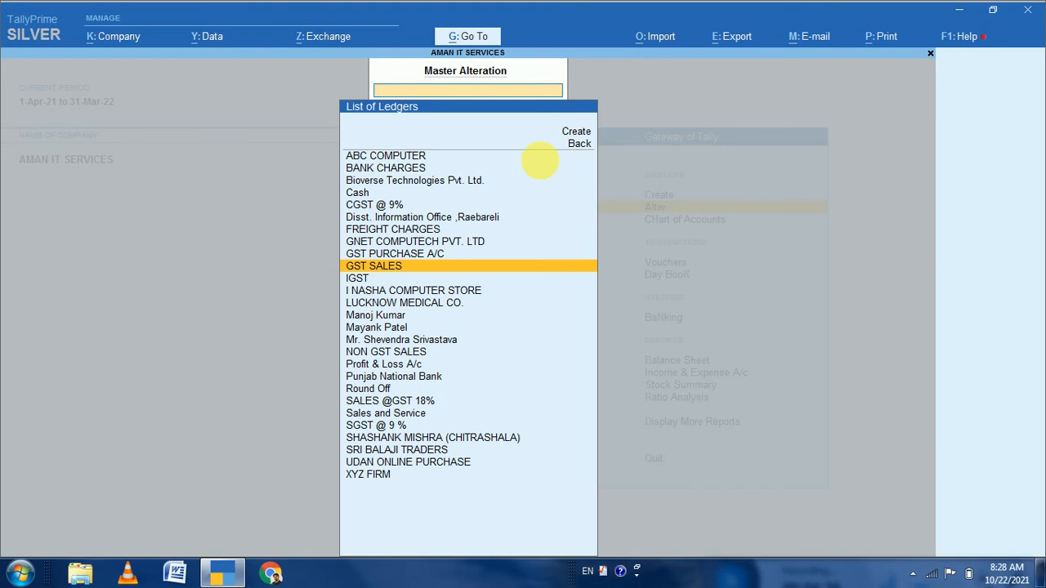
{"action": "key", "text": "Return"}
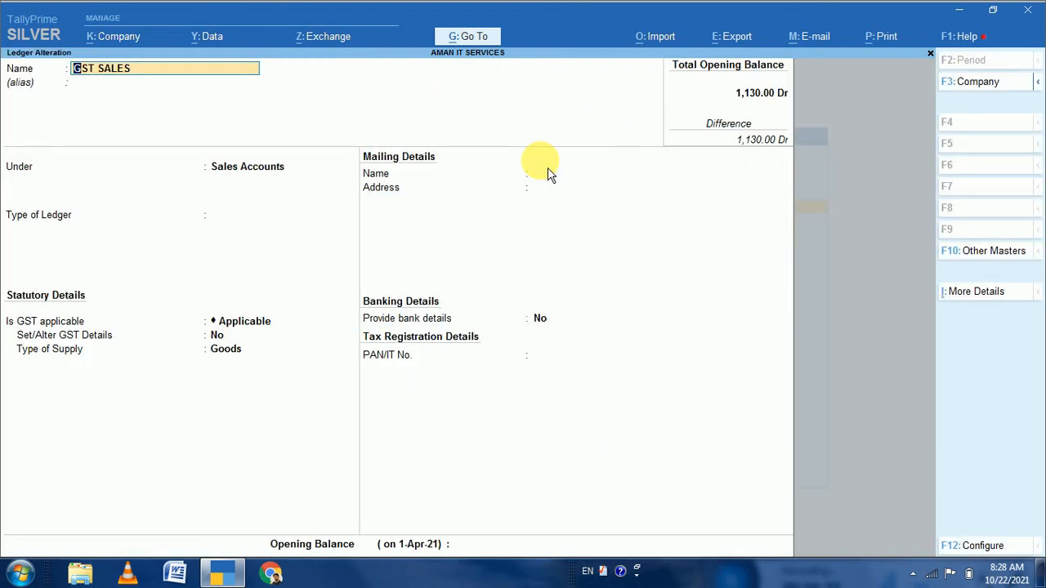
{"action": "key", "text": "Return"}
{"action": "key", "text": "Return"}
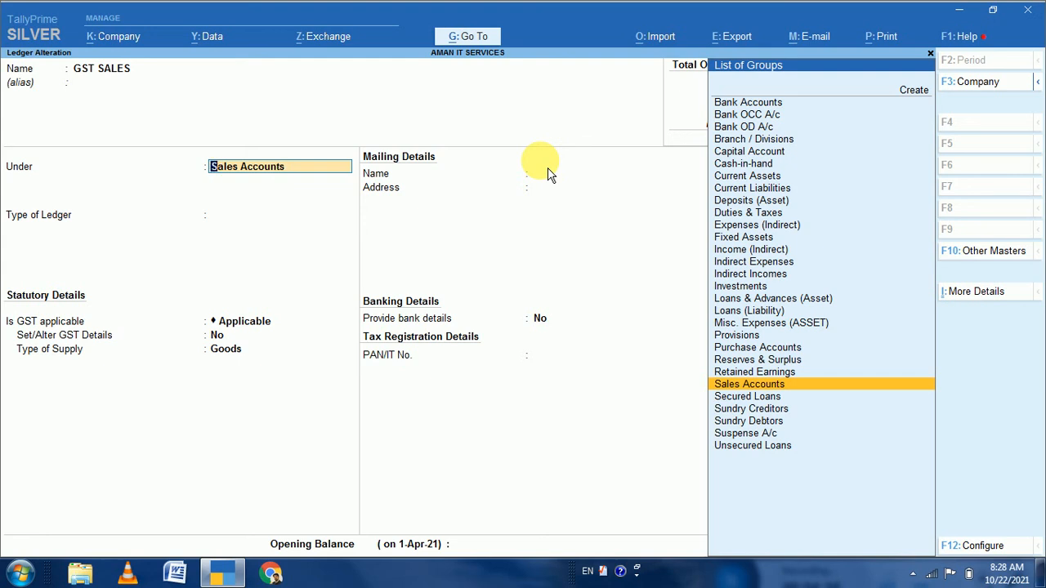
{"action": "key", "text": "BackSpace"}
{"action": "key", "text": "Escape"}
{"action": "type", "text": "y"}
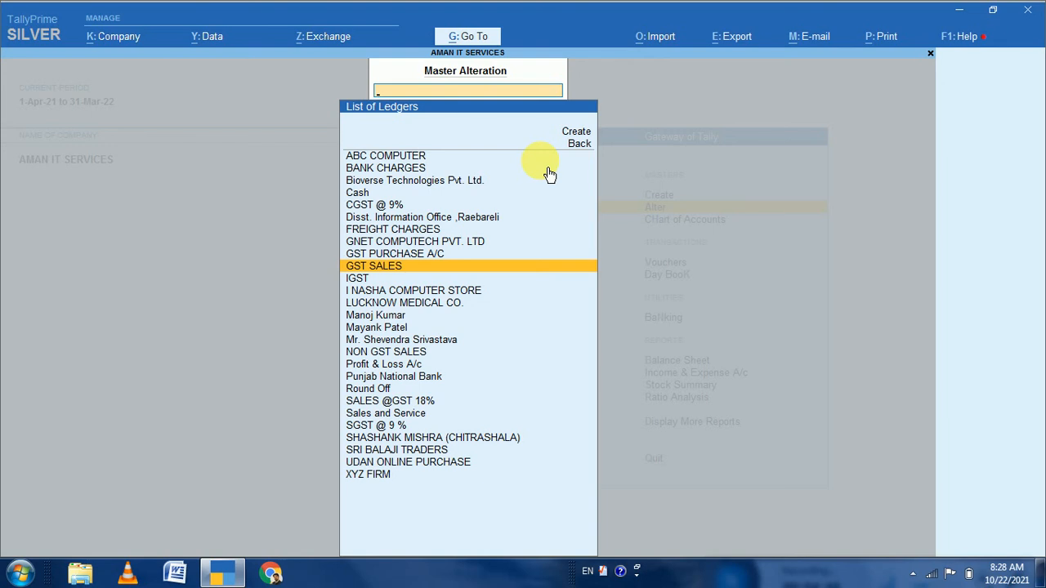
- Filter the ledgers by "Pu", open GST PURCHASE A/C and examine the group it is placed under
{"action": "type", "text": "P"}
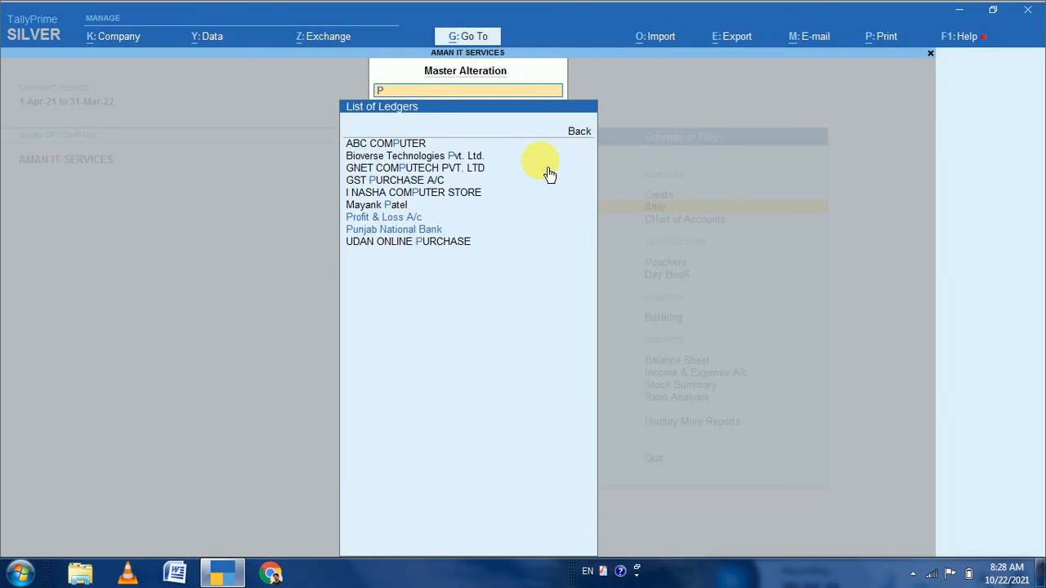
{"action": "type", "text": "u"}
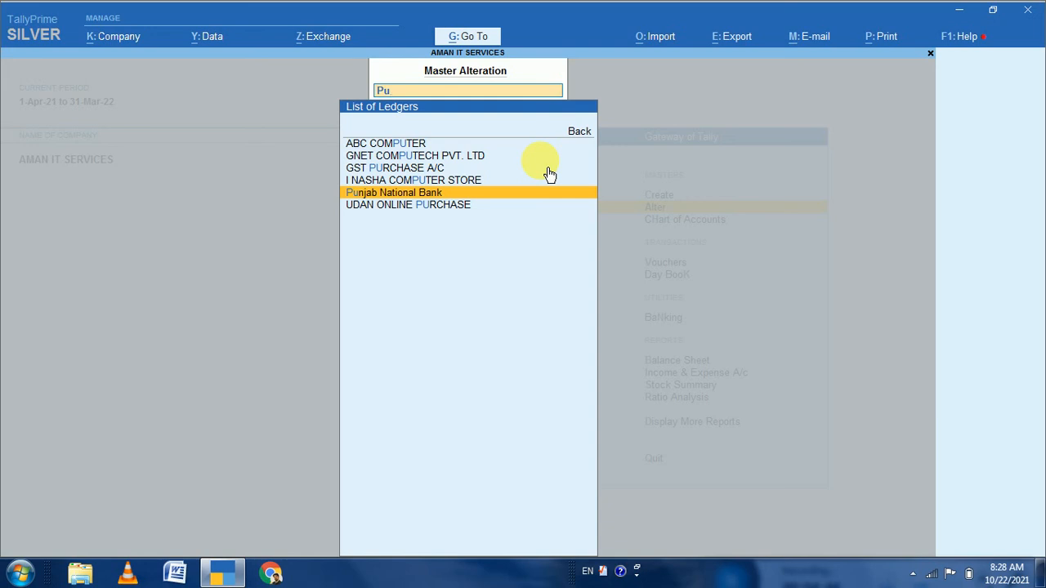
{"action": "key", "text": "Up"}
{"action": "key", "text": "Up"}
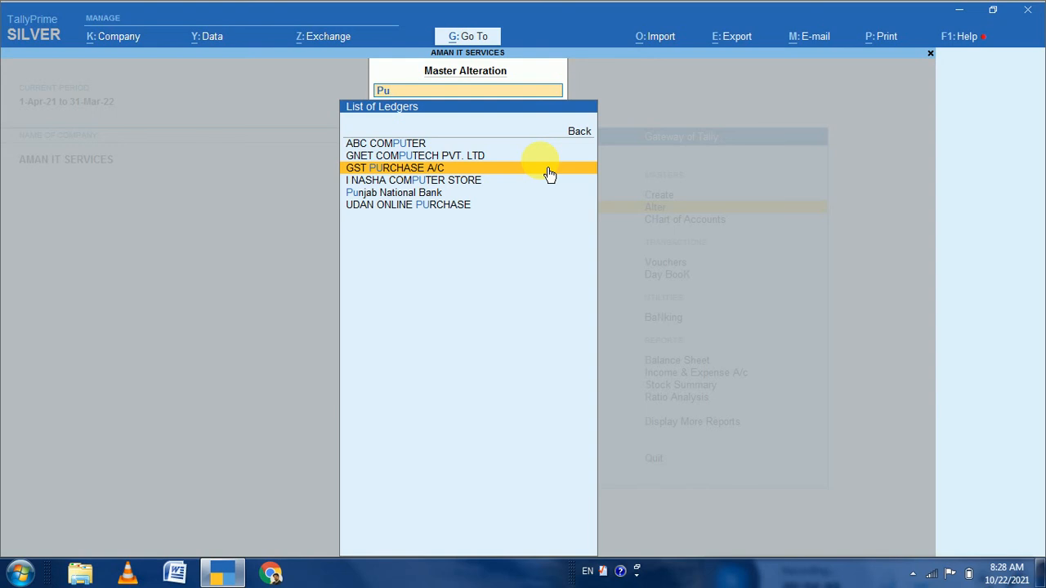
{"action": "key", "text": "Return"}
{"action": "key", "text": "Return"}
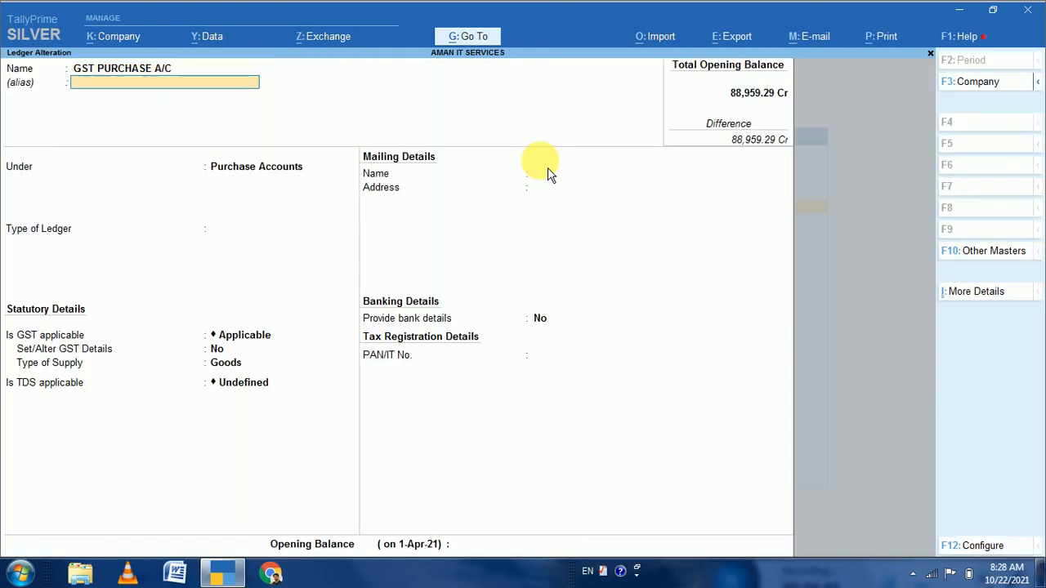
{"action": "key", "text": "Return"}
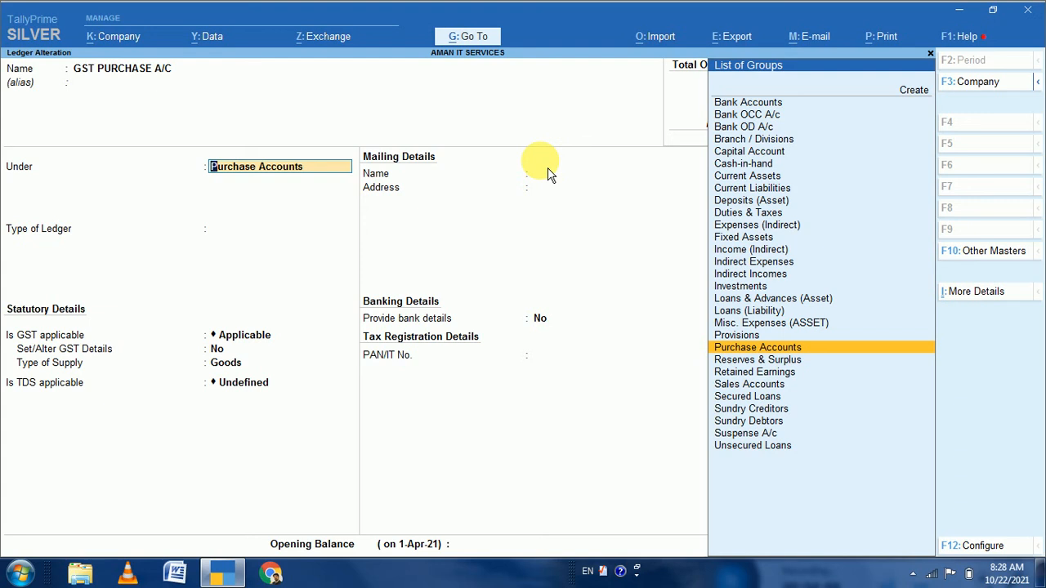
- Leave the GST PURCHASE A/C ledger without changes and return to the Gateway of Tally
{"action": "key", "text": "Escape"}
{"action": "key", "text": "Escape"}
{"action": "key", "text": "Escape"}
{"action": "key", "text": "Escape"}
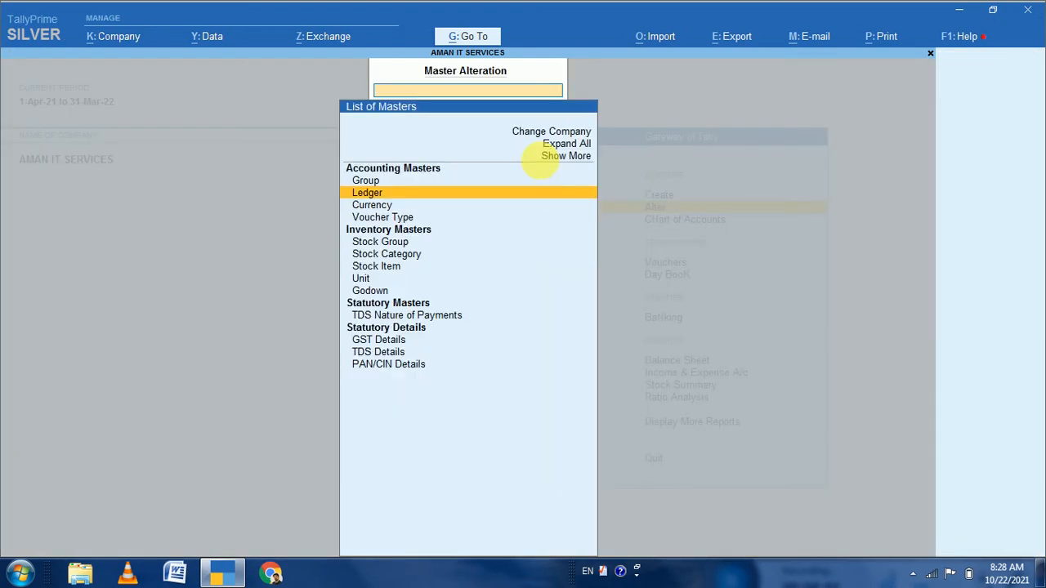
{"action": "key", "text": "Escape"}
{"action": "key", "text": "Escape"}
{"action": "key", "text": "Escape"}
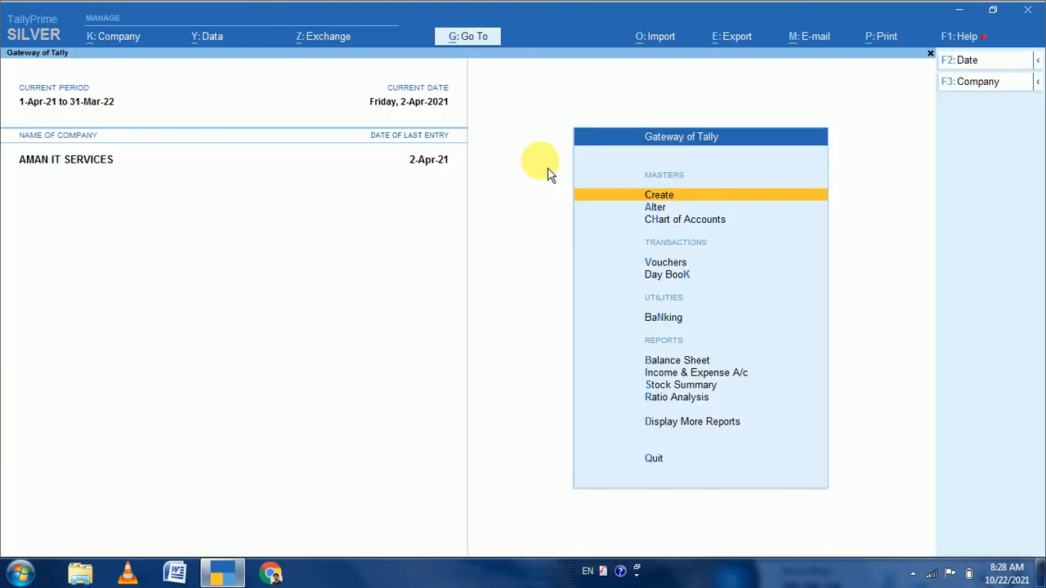
- Open the creation form for an inventory unit, look over its fields, and leave it without creating anything
{"action": "key", "text": "Down"}
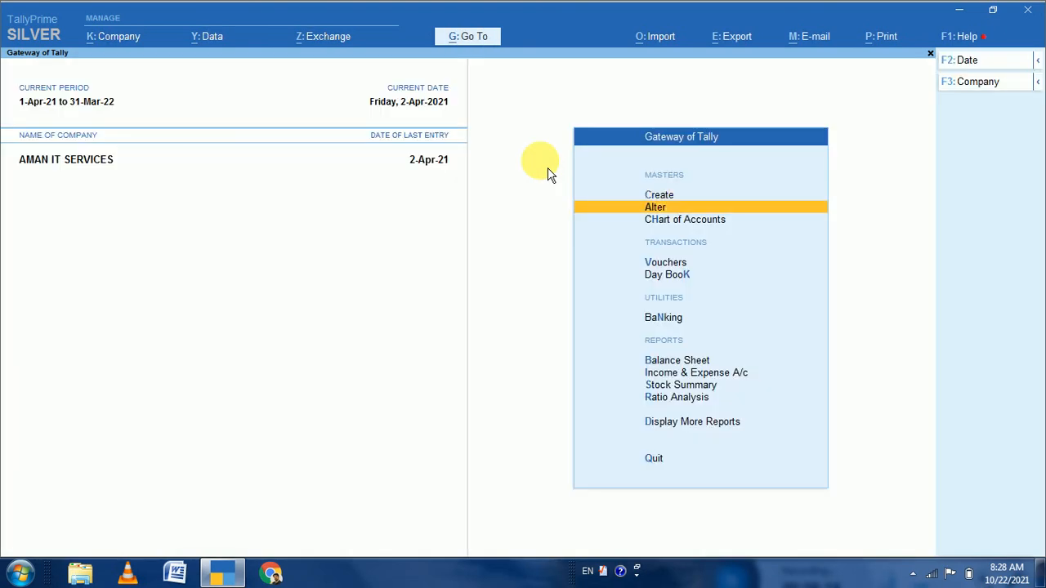
{"action": "key", "text": "Up"}
{"action": "key", "text": "Return"}
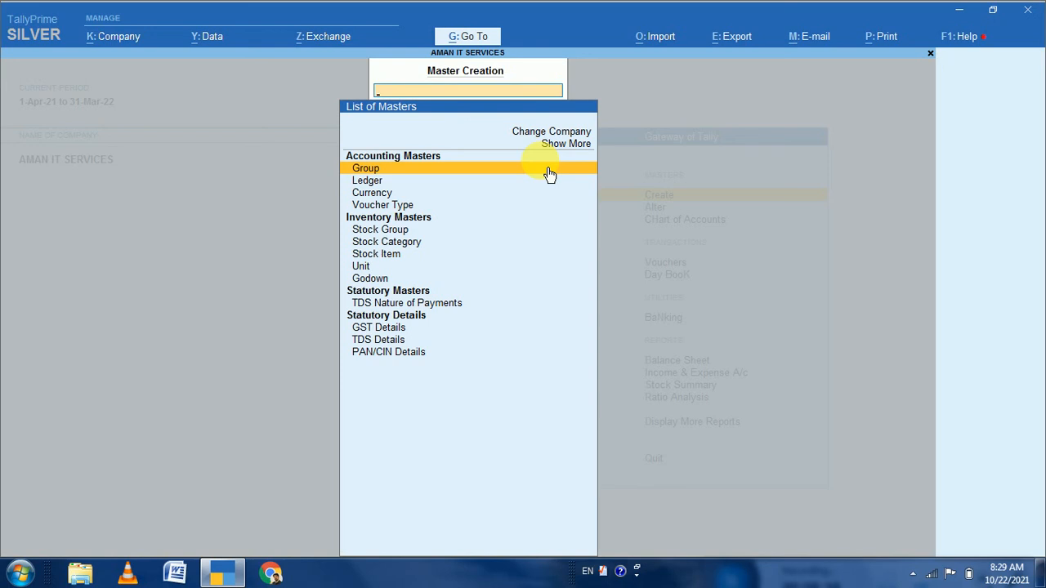
{"action": "key", "text": "Down"}
{"action": "key", "text": "Down"}
{"action": "key", "text": "Down"}
{"action": "key", "text": "Down"}
{"action": "key", "text": "Down"}
{"action": "key", "text": "Down"}
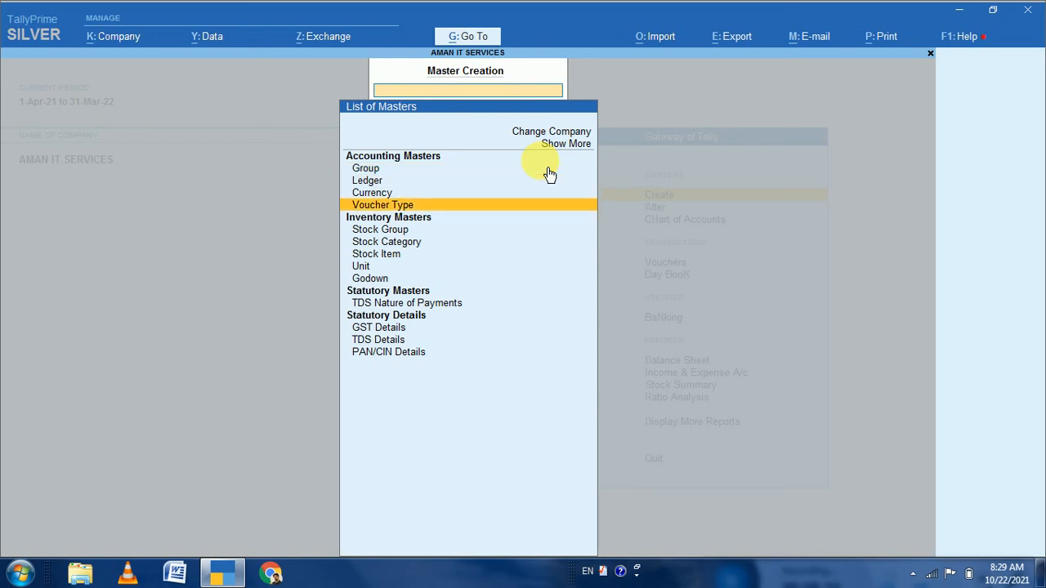
{"action": "key", "text": "Down"}
{"action": "key", "text": "Return"}
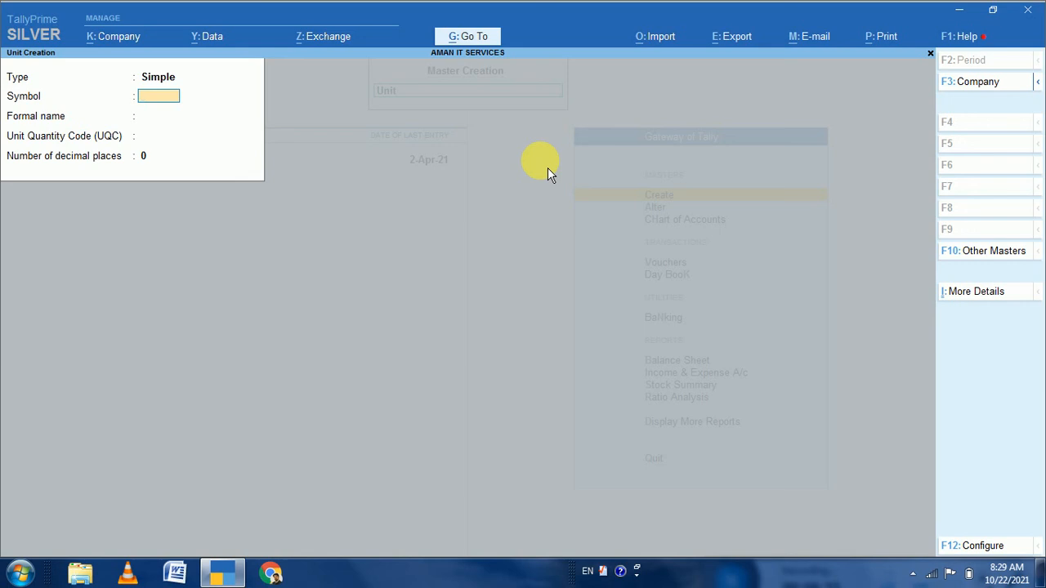
{"action": "key", "text": "Escape"}
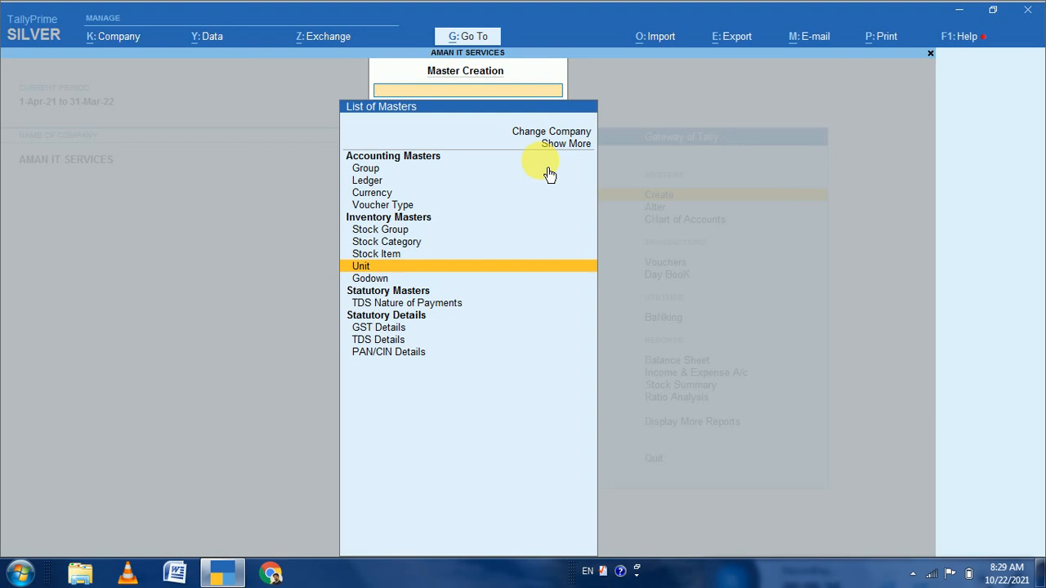
- Open the stock item creation form, look over its fields, and return to the Gateway of Tally without creating an item
{"action": "key", "text": "Up"}
{"action": "key", "text": "Return"}
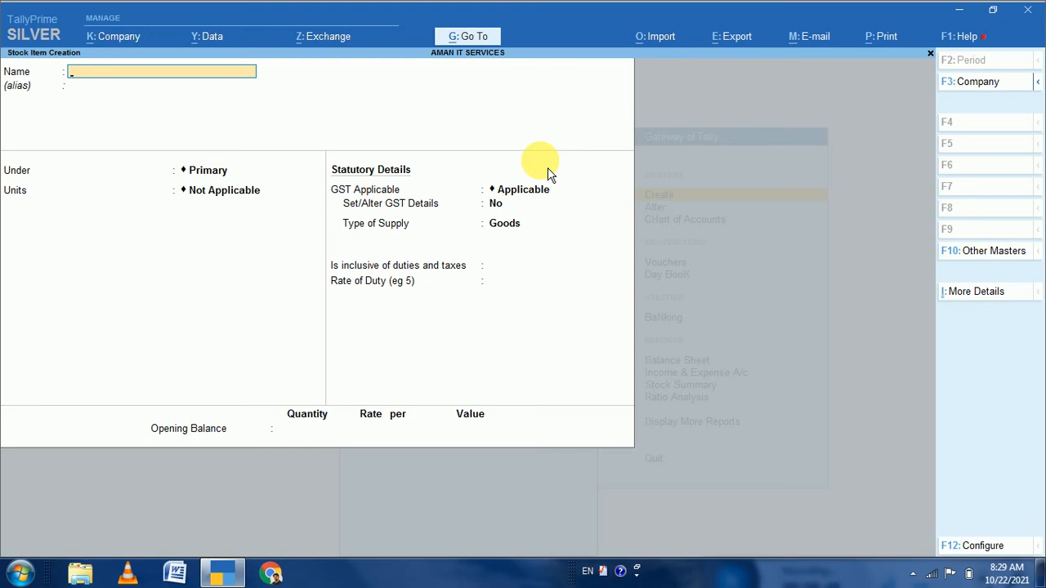
{"action": "key", "text": "Escape"}
{"action": "key", "text": "Escape"}
{"action": "key", "text": "Escape"}
{"action": "key", "text": "Escape"}
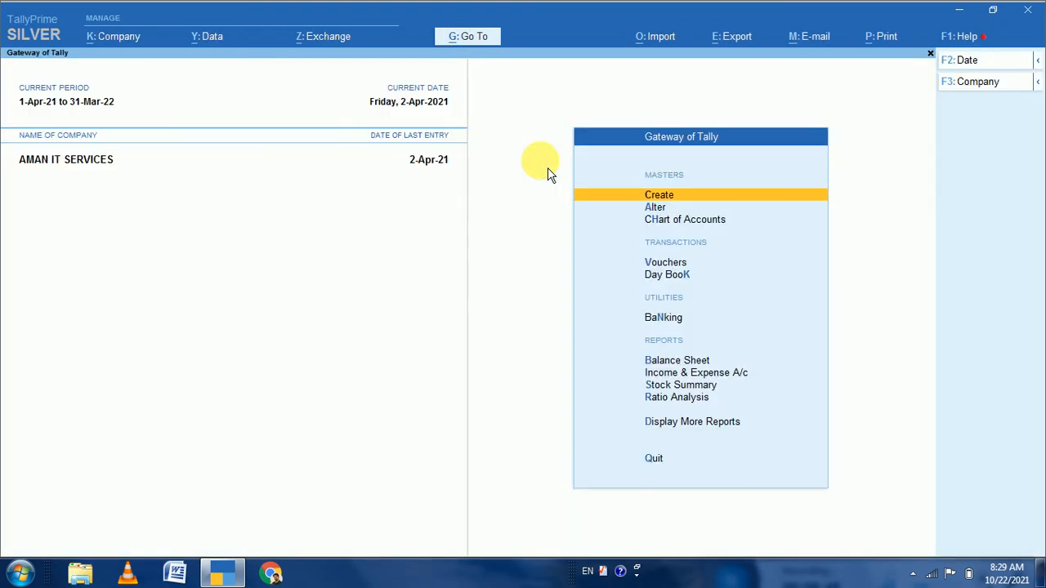
- Open the list of existing units for alteration, examine it, and go back to the list of masters
{"action": "key", "text": "Down"}
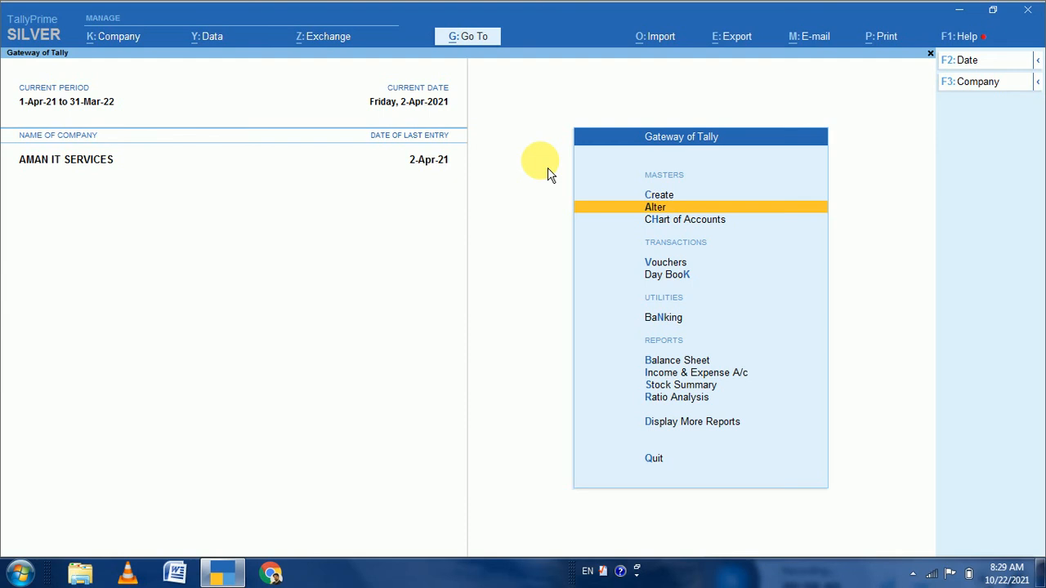
{"action": "key", "text": "Return"}
{"action": "key", "text": "Down"}
{"action": "key", "text": "Down"}
{"action": "key", "text": "Down"}
{"action": "key", "text": "Down"}
{"action": "key", "text": "Down"}
{"action": "key", "text": "Down"}
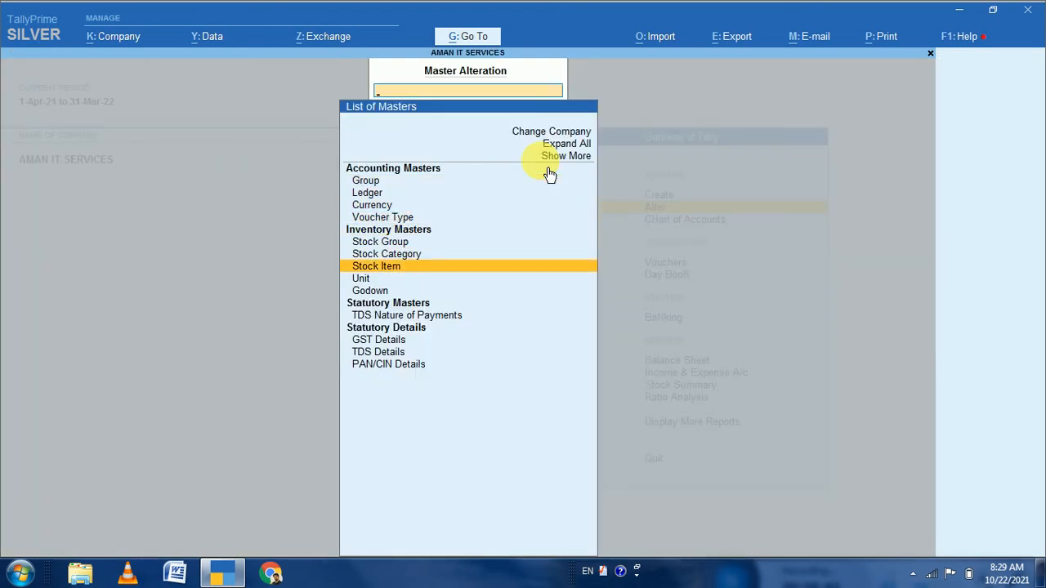
{"action": "key", "text": "Down"}
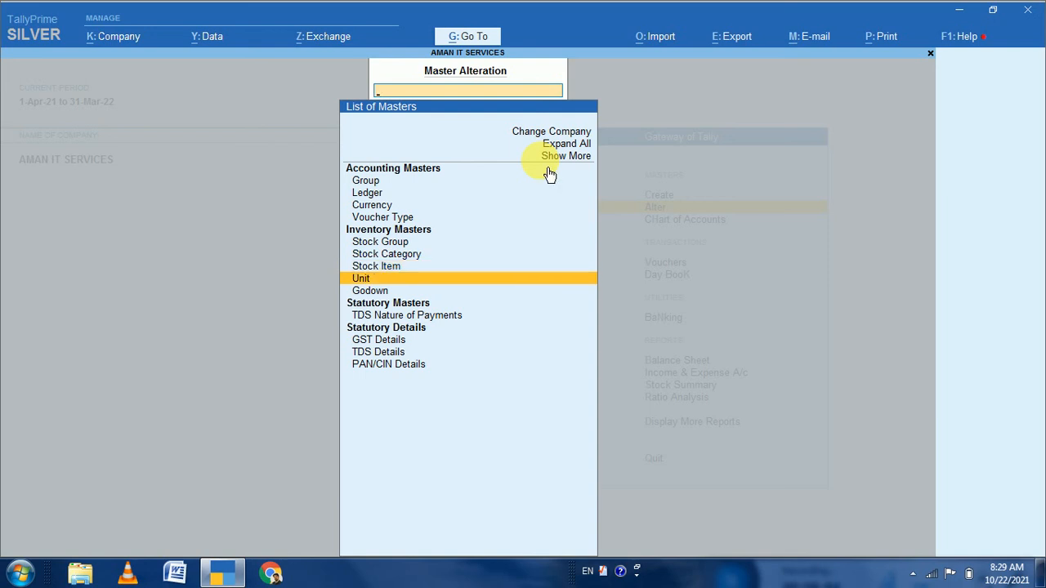
{"action": "key", "text": "Return"}
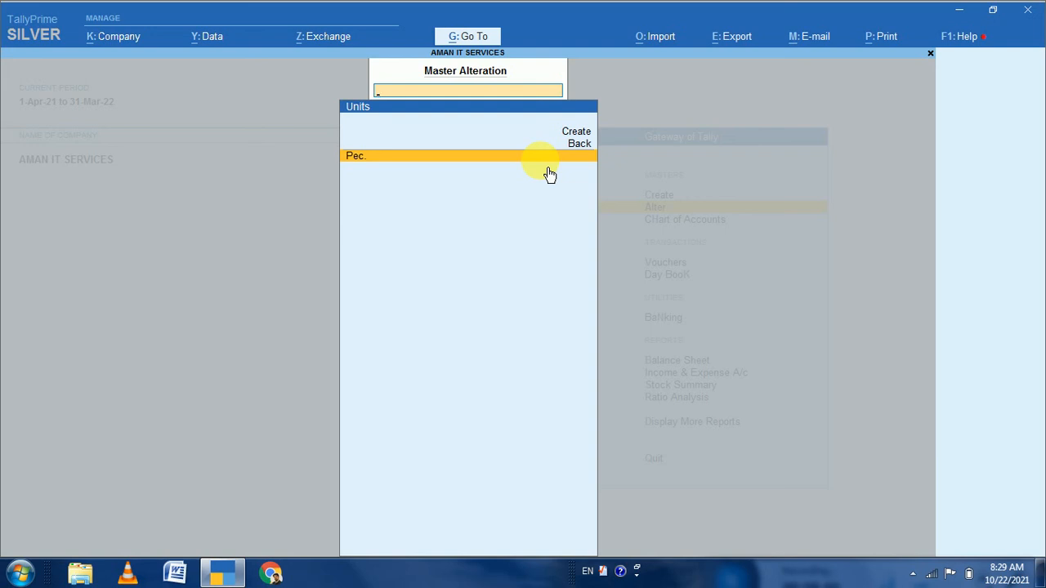
{"action": "key", "text": "Escape"}
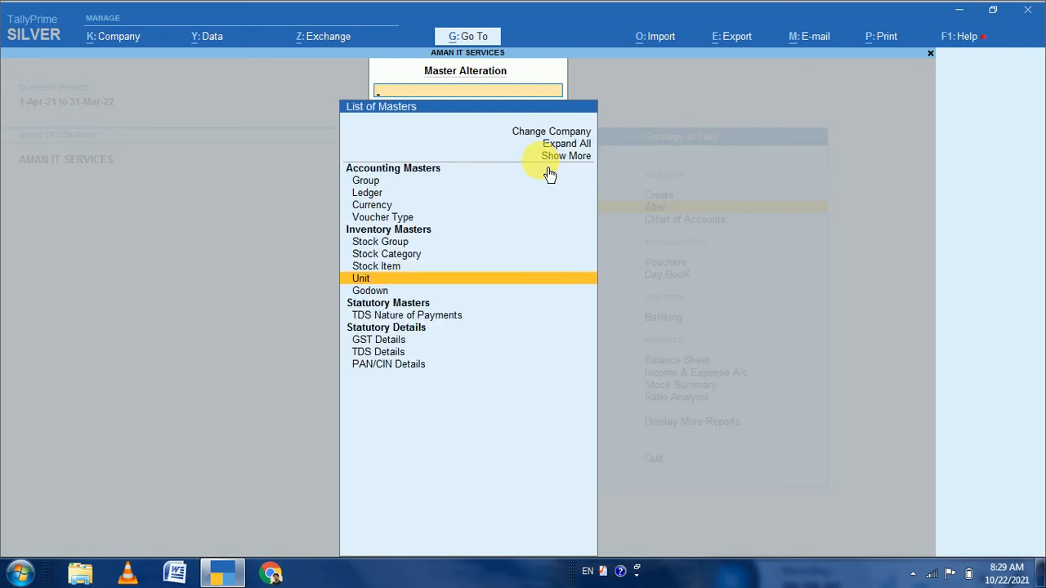
- Open the list of existing stock items for alteration and look through its entries
{"action": "key", "text": "Up"}
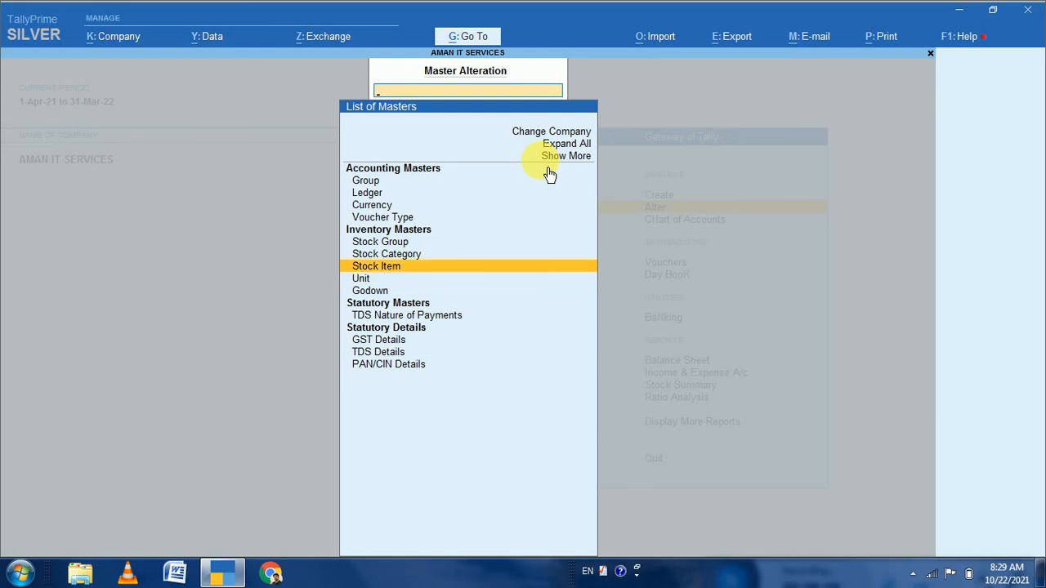
{"action": "key", "text": "Return"}
{"action": "key", "text": "Down"}
{"action": "key", "text": "Down"}
{"action": "key", "text": "Down"}
{"action": "key", "text": "Down"}
{"action": "key", "text": "Down"}
{"action": "key", "text": "Down"}
{"action": "key", "text": "Down"}
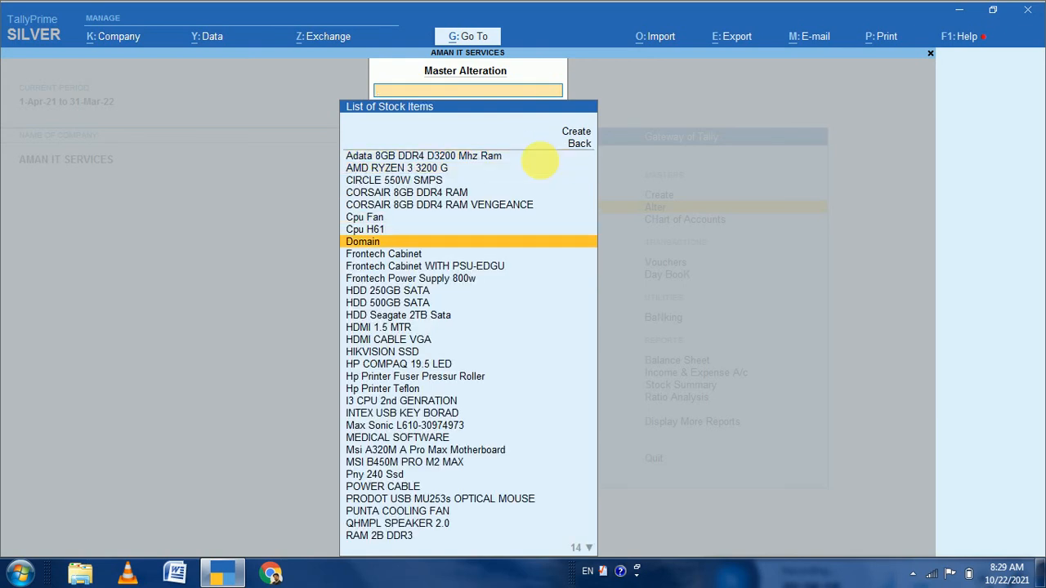
{"action": "key", "text": "Down"}
{"action": "key", "text": "Down"}
{"action": "key", "text": "Down"}
{"action": "key", "text": "Down"}
{"action": "key", "text": "Down"}
{"action": "key", "text": "Down"}
{"action": "key", "text": "Down"}
{"action": "key", "text": "Down"}
{"action": "key", "text": "Down"}
{"action": "key", "text": "Down"}
{"action": "key", "text": "Down"}
{"action": "key", "text": "Down"}
{"action": "key", "text": "Down"}
{"action": "key", "text": "Down"}
{"action": "key", "text": "Down"}
{"action": "key", "text": "Down"}
{"action": "key", "text": "Down"}
{"action": "key", "text": "Down"}
{"action": "key", "text": "Down"}
{"action": "key", "text": "Down"}
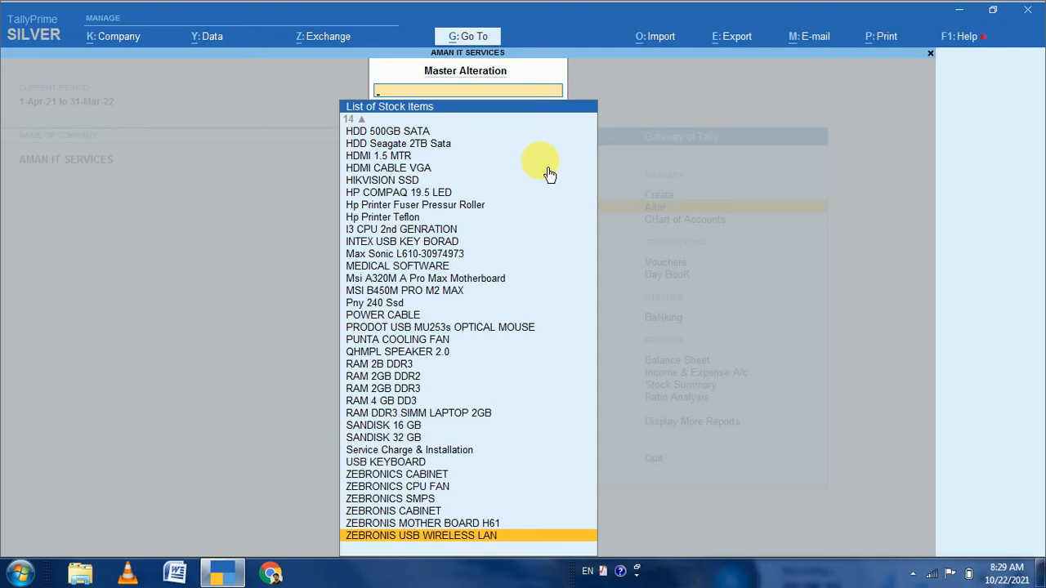
{"action": "key", "text": "Up"}
{"action": "key", "text": "Up"}
{"action": "key", "text": "Up"}
{"action": "key", "text": "Up"}
{"action": "key", "text": "Up"}
{"action": "key", "text": "Up"}
{"action": "key", "text": "Up"}
{"action": "key", "text": "Up"}
{"action": "key", "text": "Up"}
{"action": "key", "text": "Up"}
{"action": "key", "text": "Up"}
{"action": "key", "text": "Up"}
{"action": "key", "text": "Up"}
{"action": "key", "text": "Up"}
{"action": "key", "text": "Up"}
{"action": "key", "text": "Up"}
{"action": "key", "text": "Up"}
{"action": "key", "text": "Up"}
{"action": "key", "text": "Up"}
{"action": "key", "text": "Up"}
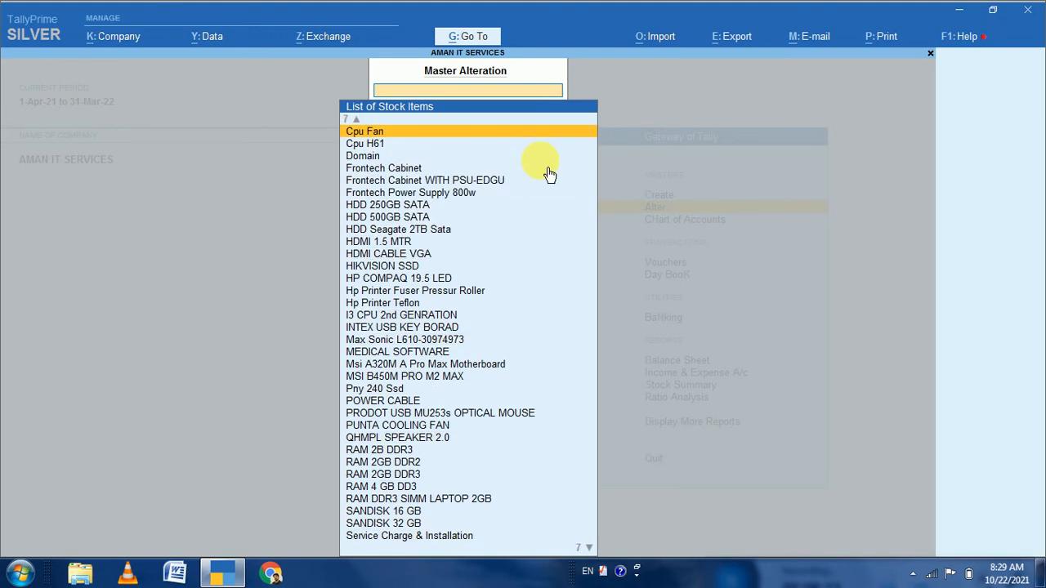
- Examine the stock items available for alteration, going through the entries as far as SANDISK 32 GB and back up the list
{"action": "key", "text": "Up"}
{"action": "key", "text": "Up"}
{"action": "key", "text": "Up"}
{"action": "key", "text": "Up"}
{"action": "key", "text": "Up"}
{"action": "key", "text": "Up"}
{"action": "key", "text": "Up"}
{"action": "key", "text": "Down"}
{"action": "key", "text": "Down"}
{"action": "key", "text": "Down"}
{"action": "key", "text": "Down"}
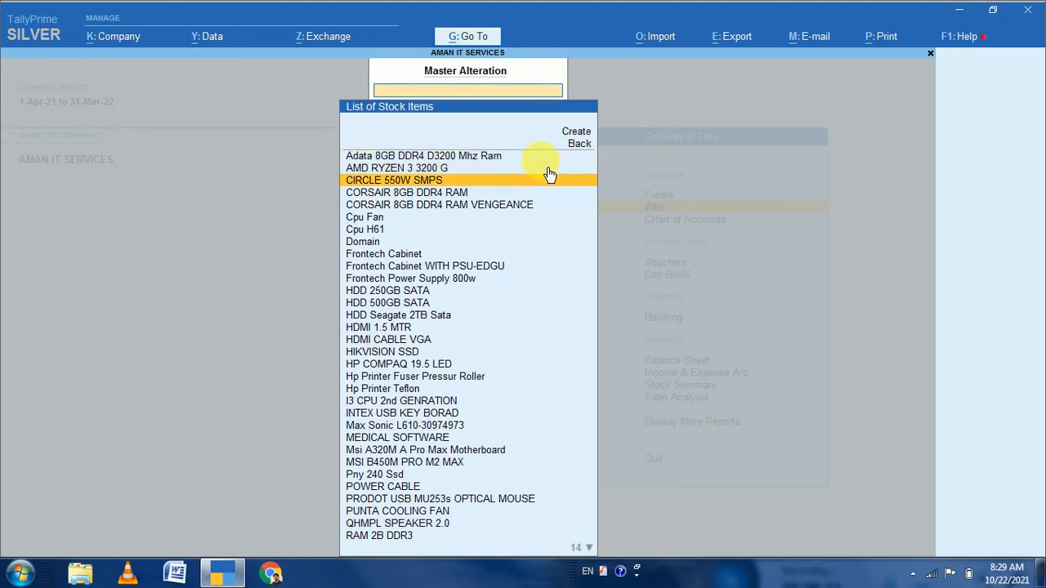
{"action": "key", "text": "Up"}
{"action": "key", "text": "Down"}
{"action": "key", "text": "Down"}
{"action": "key", "text": "Down"}
{"action": "key", "text": "Down"}
{"action": "key", "text": "Down"}
{"action": "key", "text": "Down"}
{"action": "key", "text": "Down"}
{"action": "key", "text": "Down"}
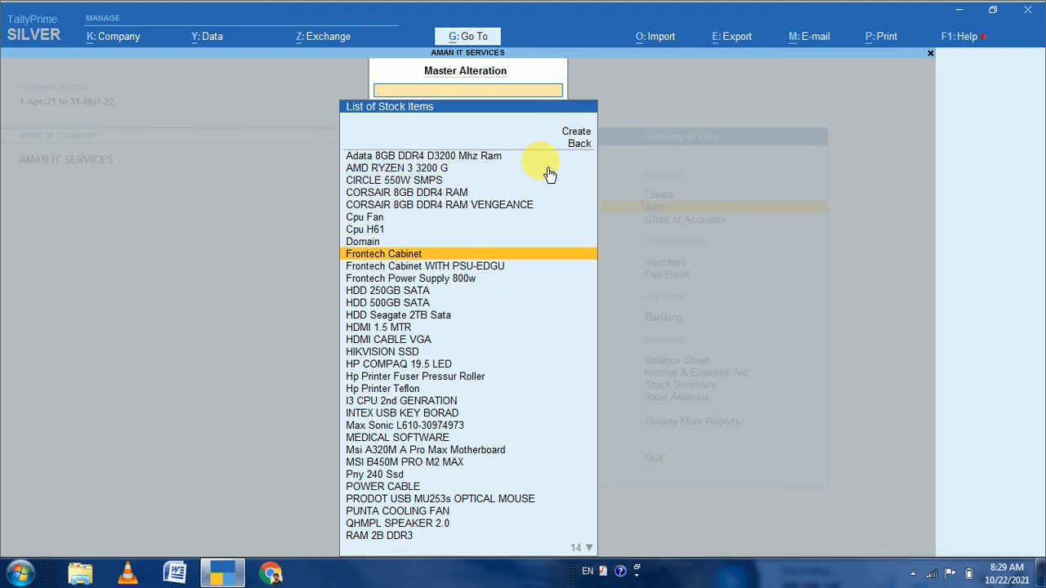
{"action": "key", "text": "Up"}
{"action": "key", "text": "Down"}
{"action": "key", "text": "Down"}
{"action": "key", "text": "Down"}
{"action": "key", "text": "Down"}
{"action": "key", "text": "Down"}
{"action": "key", "text": "Down"}
{"action": "key", "text": "Down"}
{"action": "key", "text": "Down"}
{"action": "key", "text": "Down"}
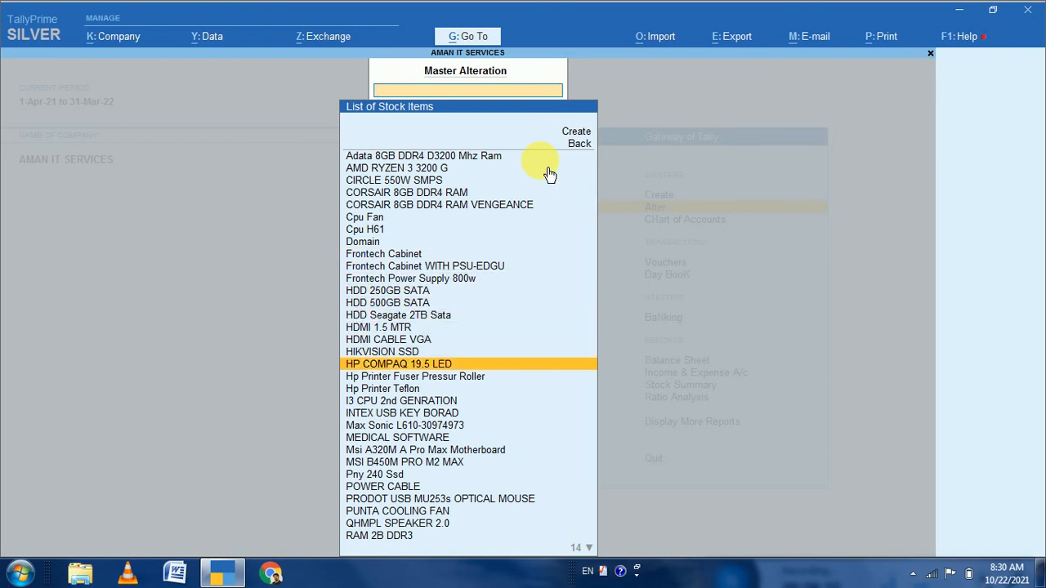
{"action": "key", "text": "Down"}
{"action": "key", "text": "Down"}
{"action": "key", "text": "Down"}
{"action": "key", "text": "Down"}
{"action": "key", "text": "Down"}
{"action": "key", "text": "Up"}
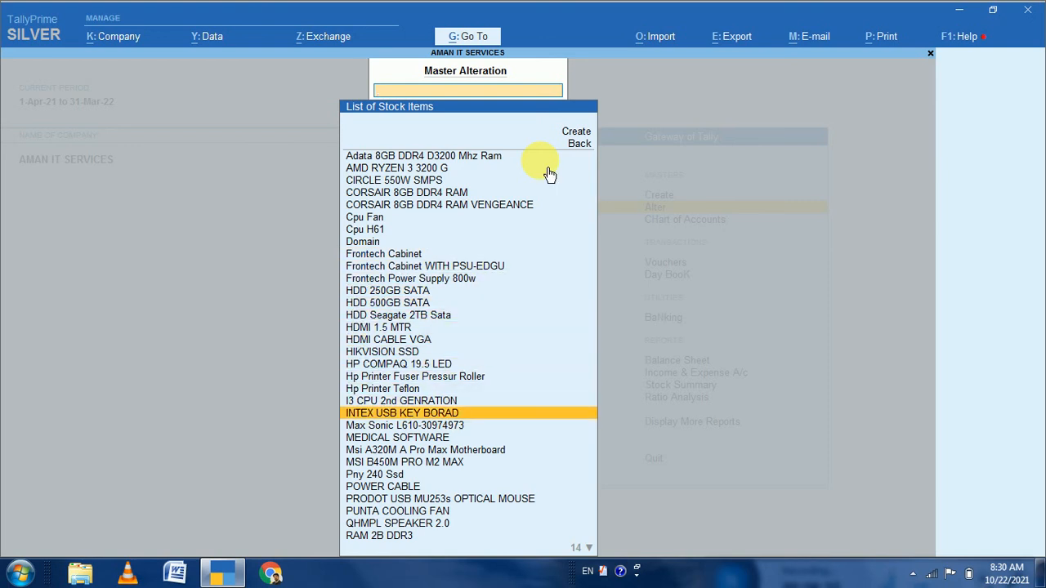
{"action": "key", "text": "Down"}
{"action": "key", "text": "Down"}
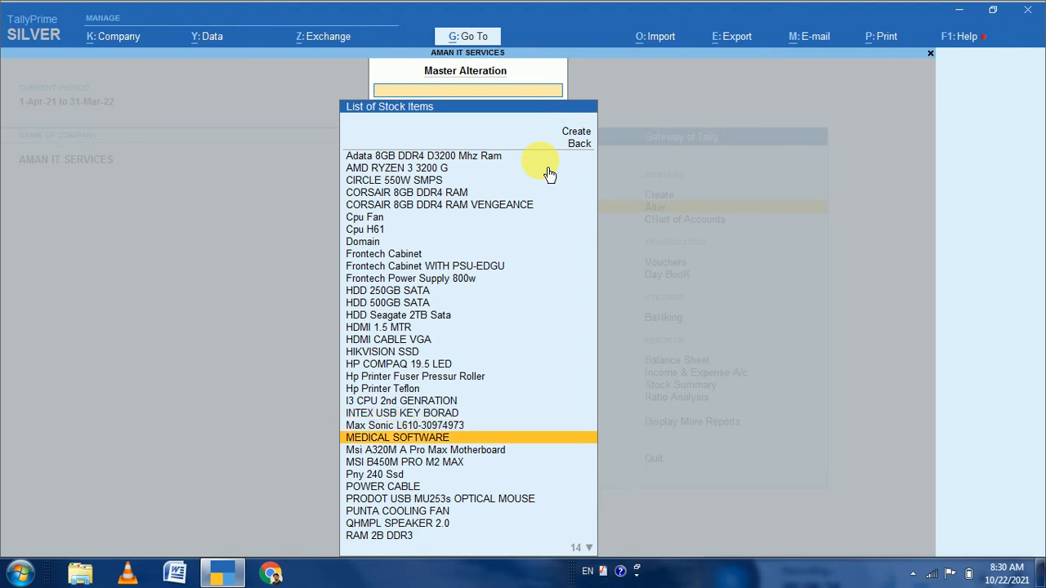
{"action": "key", "text": "Down"}
{"action": "key", "text": "Down"}
{"action": "key", "text": "Down"}
{"action": "key", "text": "Down"}
{"action": "key", "text": "Down"}
{"action": "key", "text": "Down"}
{"action": "key", "text": "Down"}
{"action": "key", "text": "Down"}
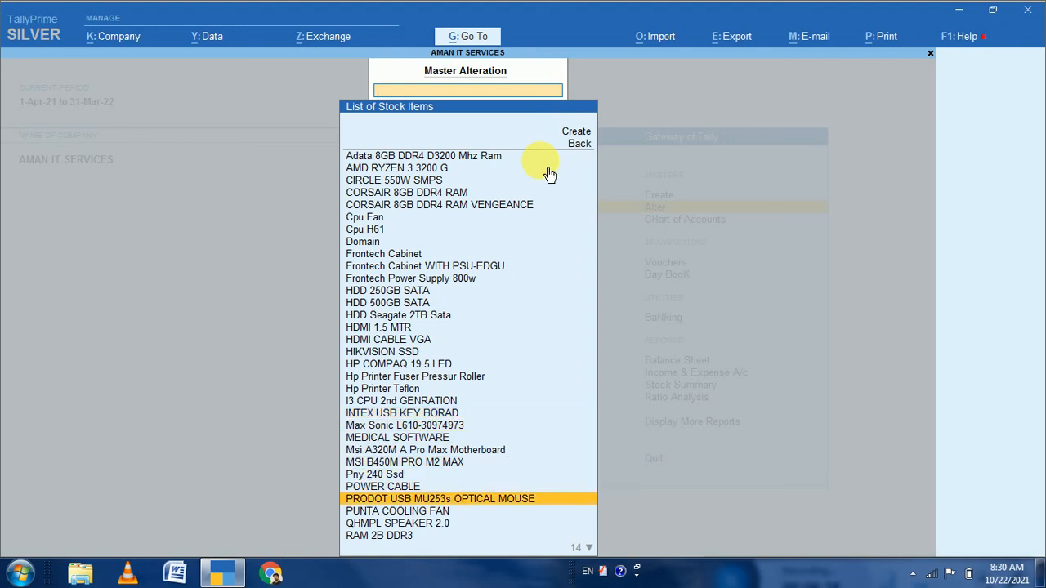
{"action": "key", "text": "Down"}
{"action": "key", "text": "Down"}
{"action": "key", "text": "Down"}
{"action": "key", "text": "Down"}
{"action": "key", "text": "Down"}
{"action": "key", "text": "Down"}
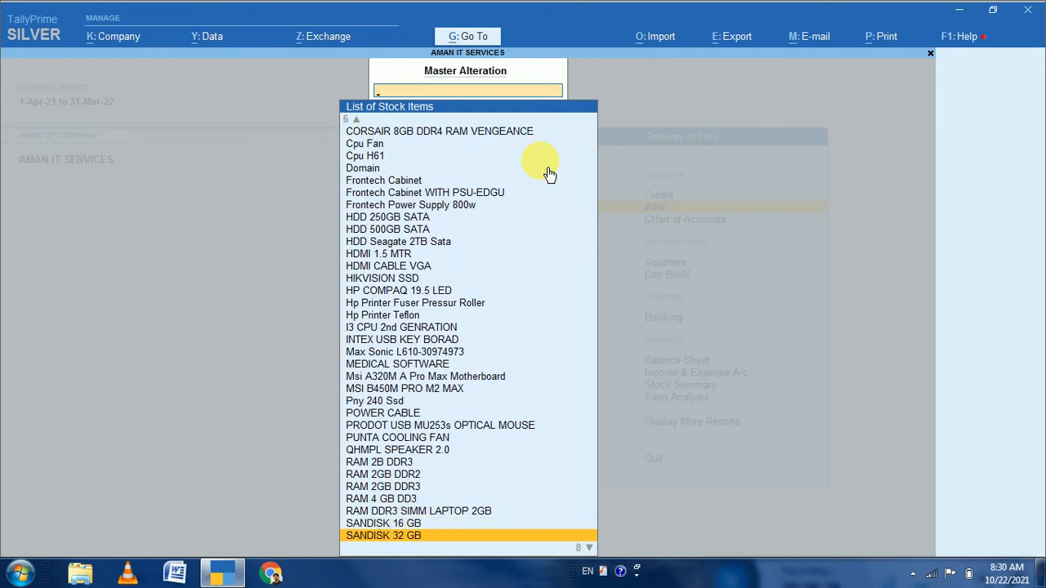
{"action": "key", "text": "Up"}
{"action": "key", "text": "Up"}
{"action": "key", "text": "Up"}
{"action": "key", "text": "Up"}
{"action": "key", "text": "Up"}
{"action": "key", "text": "Up"}
{"action": "key", "text": "Up"}
{"action": "key", "text": "Up"}
{"action": "key", "text": "Up"}
{"action": "key", "text": "Up"}
{"action": "key", "text": "Up"}
{"action": "key", "text": "Up"}
{"action": "key", "text": "Up"}
{"action": "key", "text": "Up"}
{"action": "key", "text": "Up"}
{"action": "key", "text": "Up"}
{"action": "key", "text": "Up"}
{"action": "key", "text": "Up"}
{"action": "key", "text": "Up"}
{"action": "key", "text": "Up"}
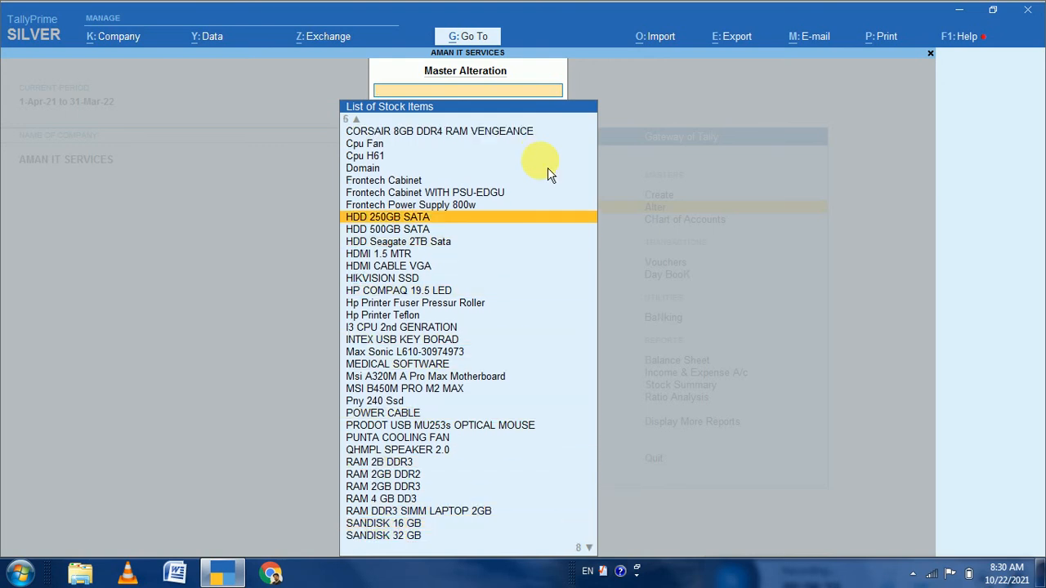
- Open the stock item Frontech Cabinet for alteration
{"action": "key", "text": "Up"}
{"action": "key", "text": "Down"}
{"action": "key", "text": "Down"}
{"action": "key", "text": "Down"}
{"action": "key", "text": "Down"}
{"action": "key", "text": "Down"}
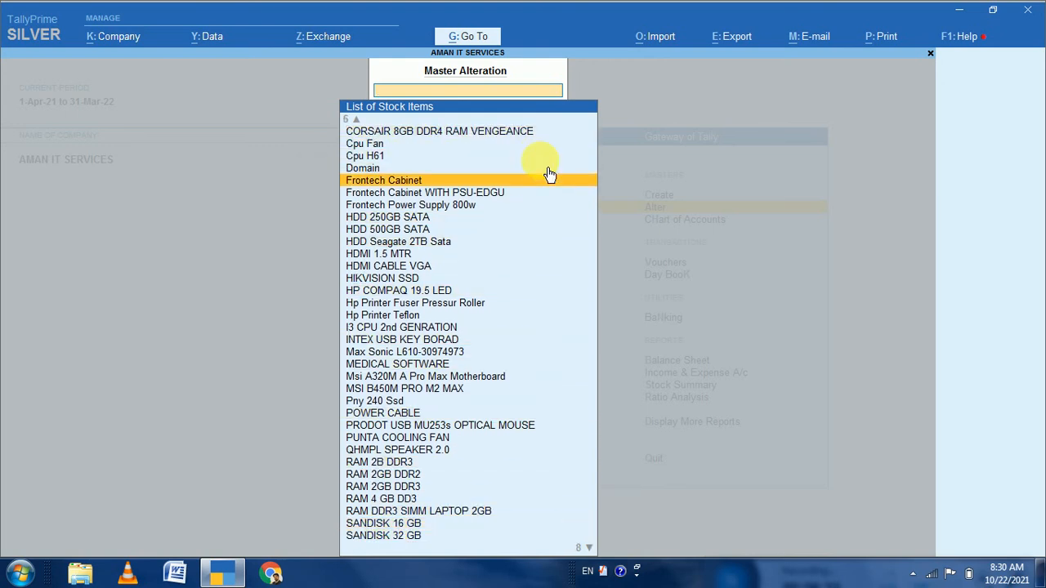
{"action": "key", "text": "Up"}
{"action": "key", "text": "Return"}
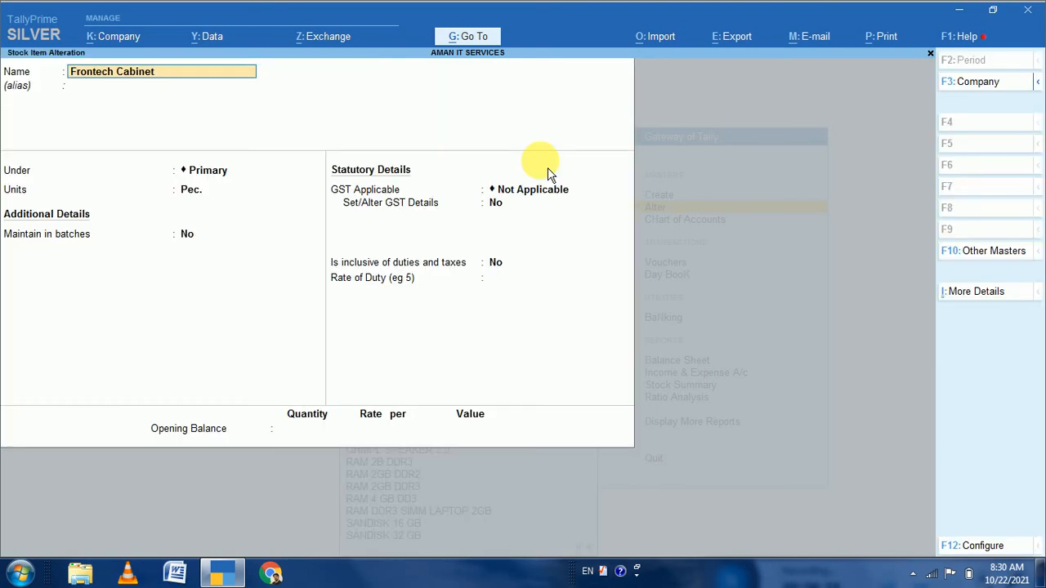
- Set GST Applicable to Applicable for the Frontech Cabinet, leaving its name, alias, group and unit as they are
{"action": "key", "text": "Return"}
{"action": "key", "text": "Return"}
{"action": "key", "text": "Return"}
{"action": "key", "text": "Return"}
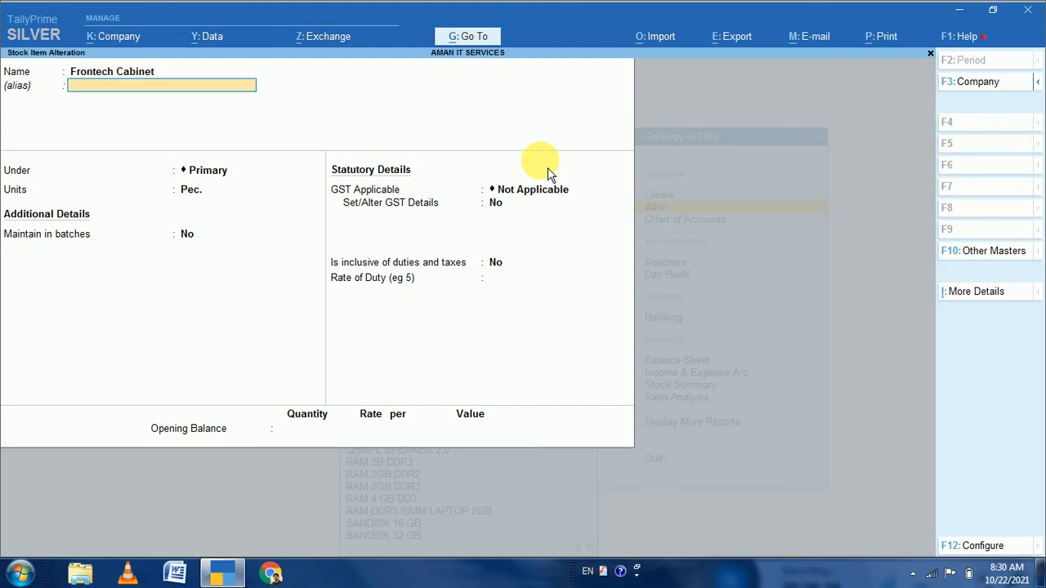
{"action": "key", "text": "Return"}
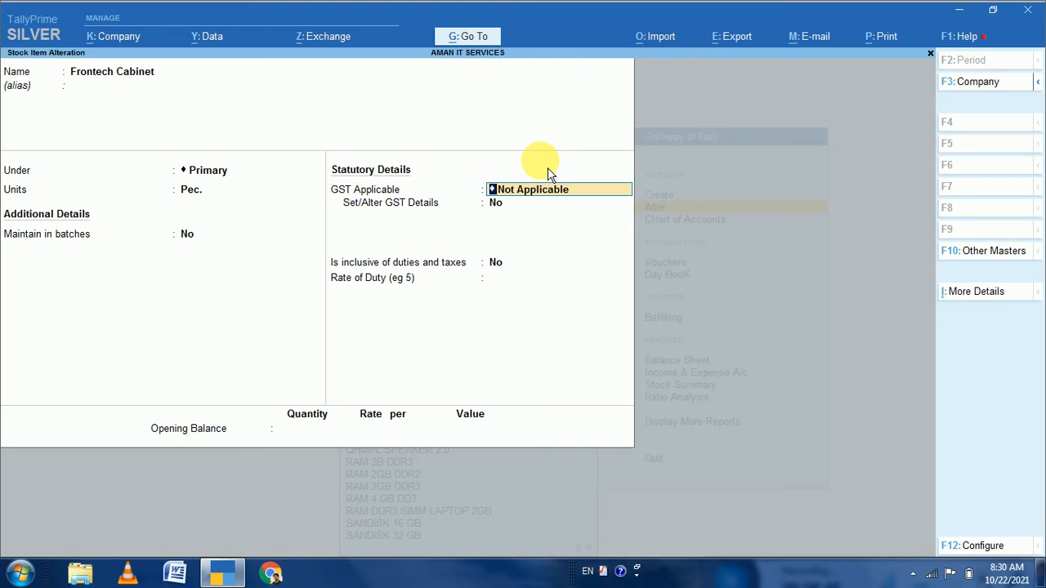
{"action": "key", "text": "y"}
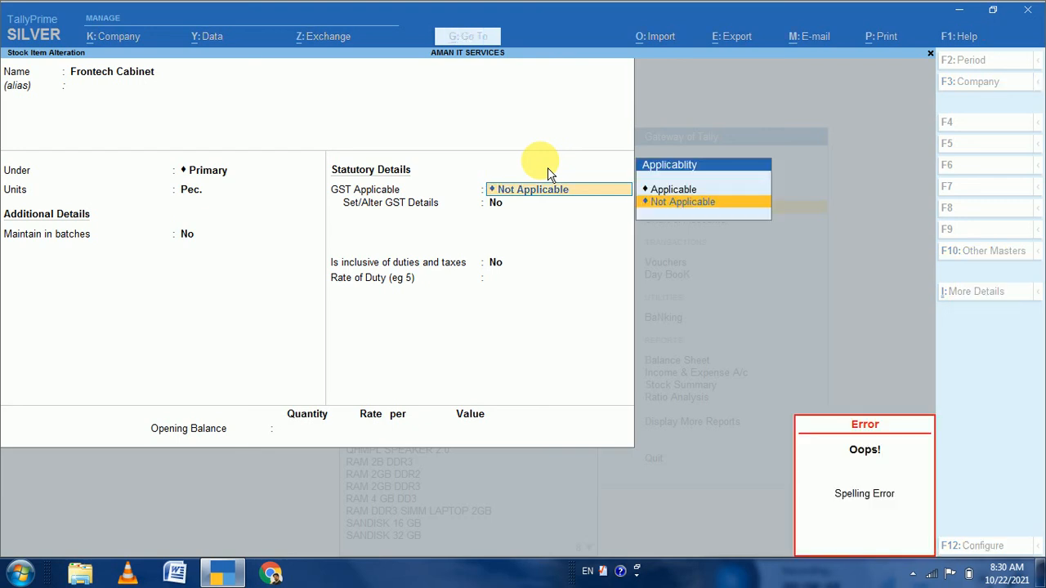
{"action": "key", "text": "Up"}
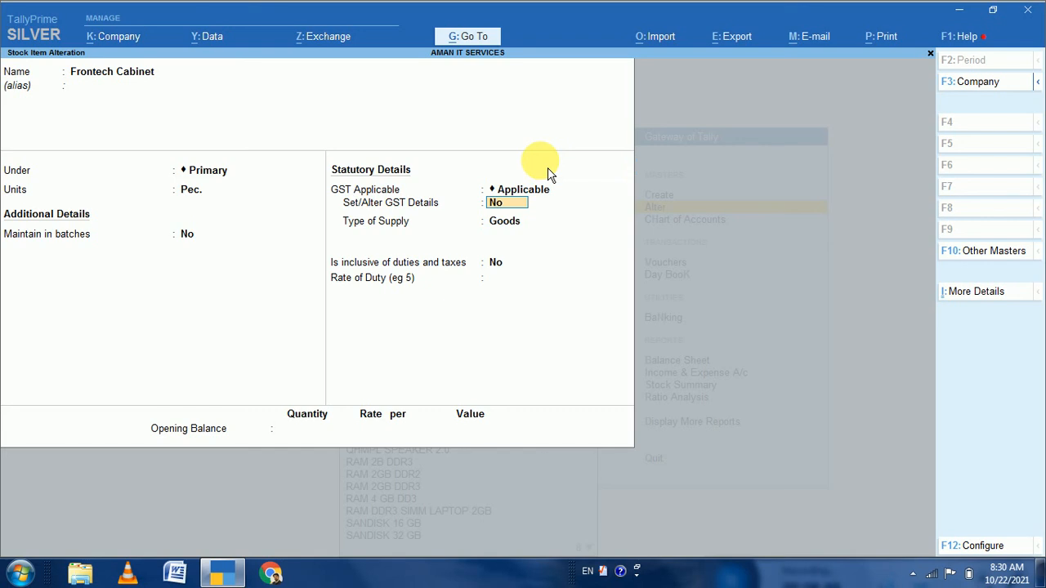
- Set the item's Set/Alter GST Details option to Yes, pass through the GST details unchanged, and keep Goods as the type of supply
{"action": "type", "text": "y"}
{"action": "key", "text": "Return"}
{"action": "key", "text": "Return"}
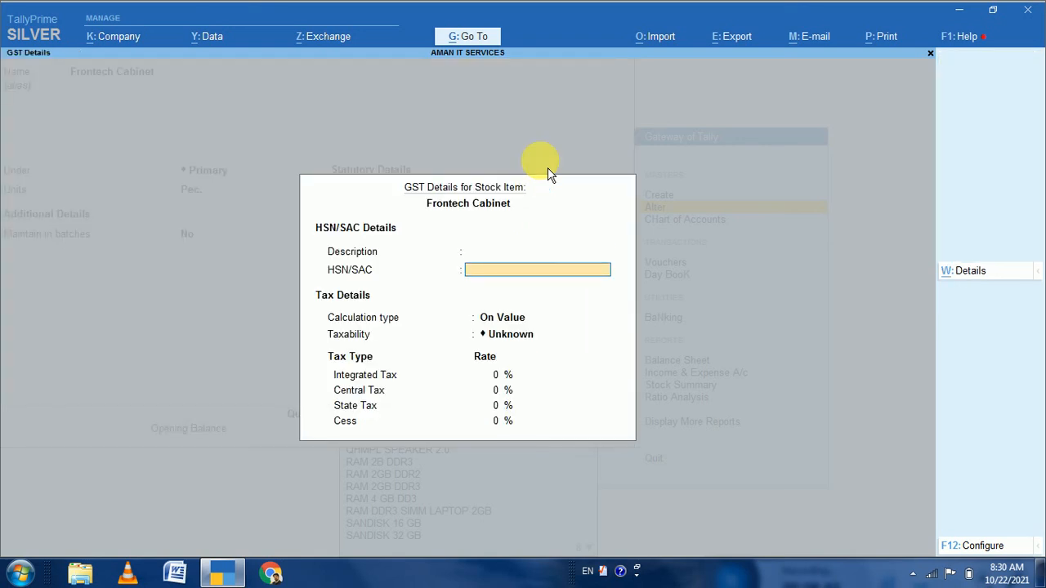
{"action": "key", "text": "Return"}
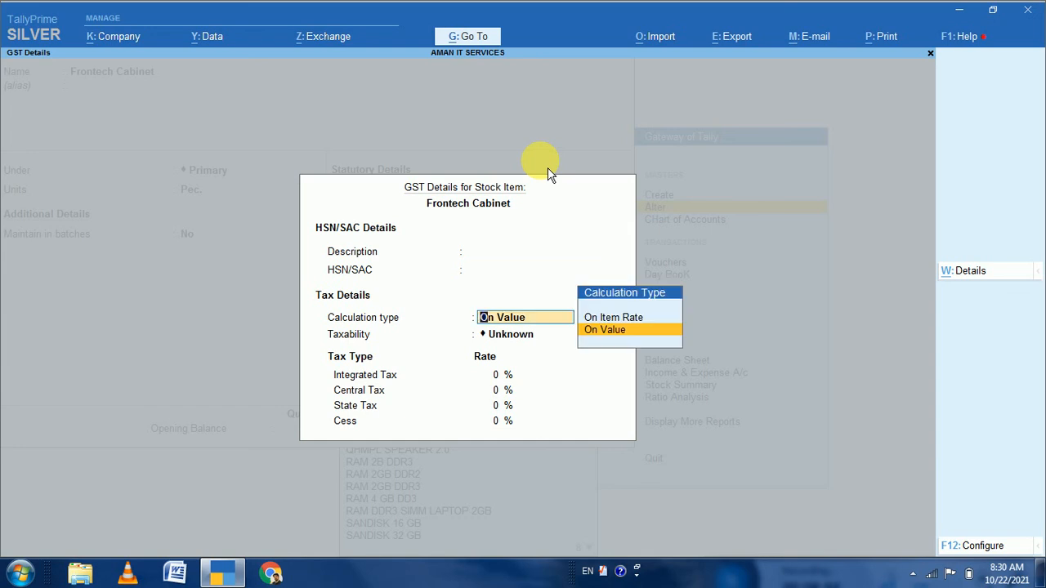
{"action": "key", "text": "Return"}
{"action": "key", "text": "Return"}
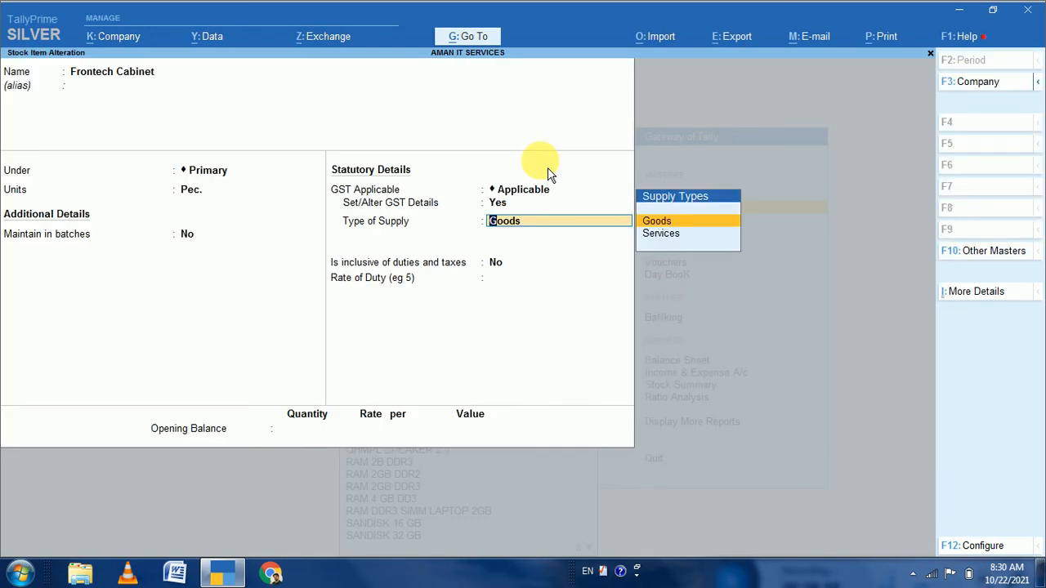
{"action": "key", "text": "Return"}
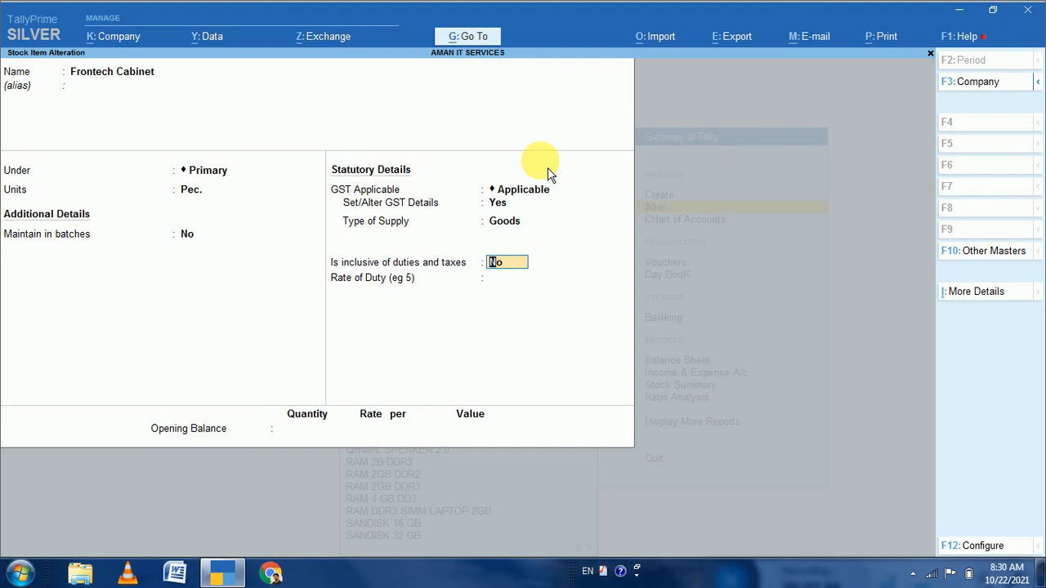
- Reopen the GST details of the Frontech Cabinet, keep the calculation type On Value, and set Taxability to Taxable
{"action": "key", "text": "Up"}
{"action": "key", "text": "Up"}
{"action": "key", "text": "Return"}
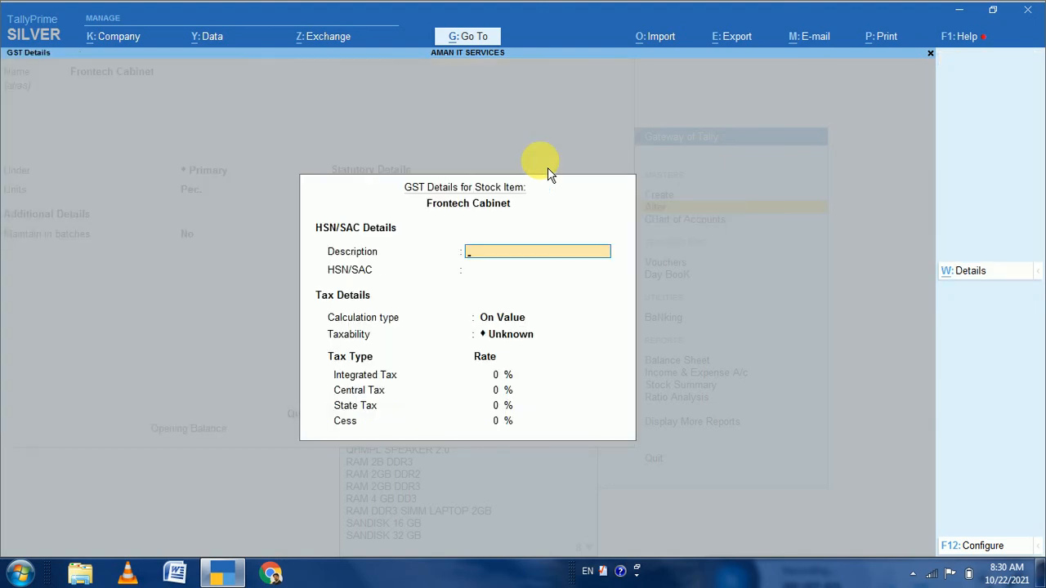
{"action": "key", "text": "Return"}
{"action": "key", "text": "Return"}
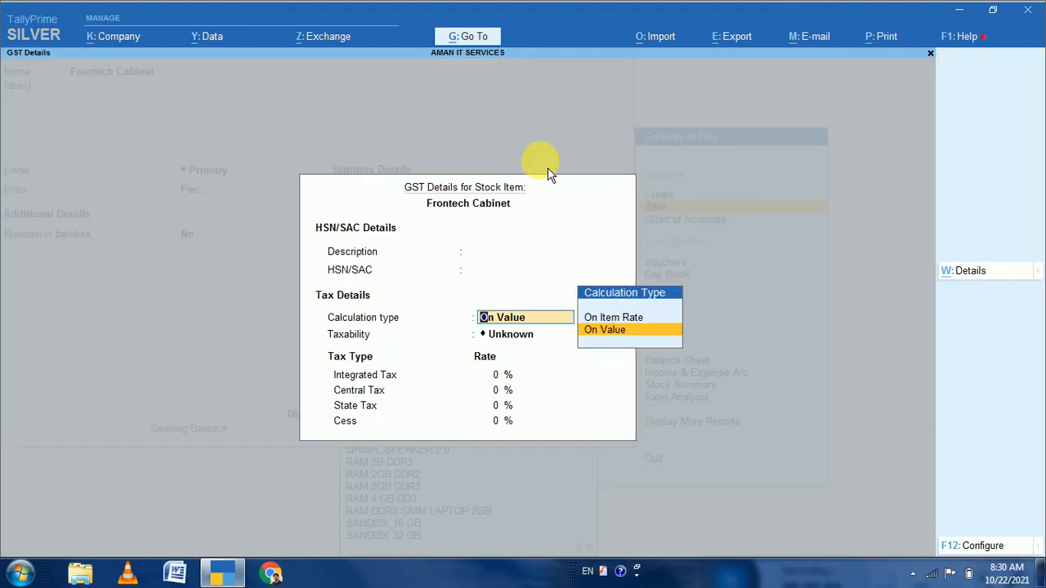
{"action": "key", "text": "Return"}
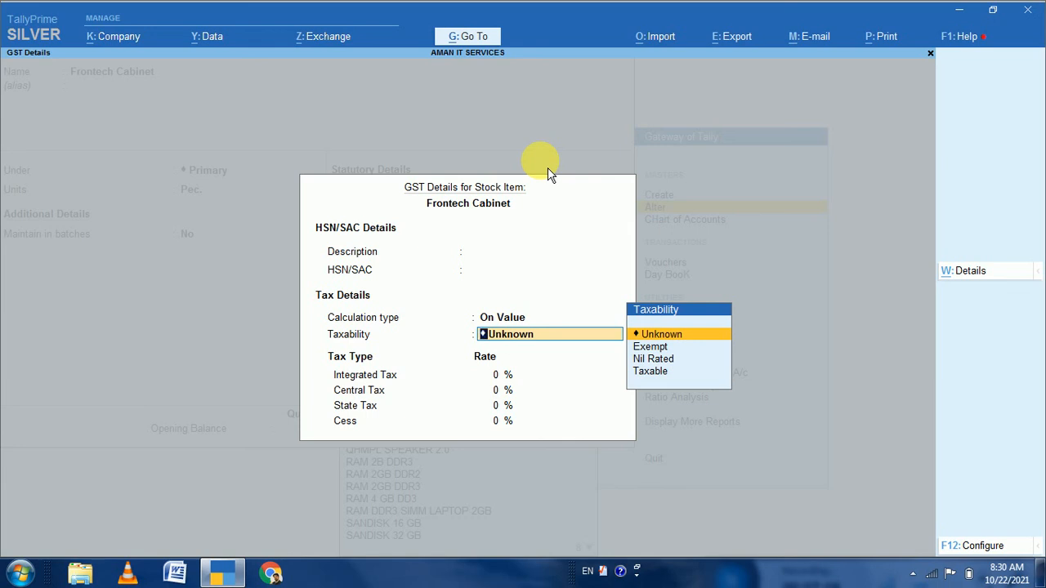
{"action": "key", "text": "Down"}
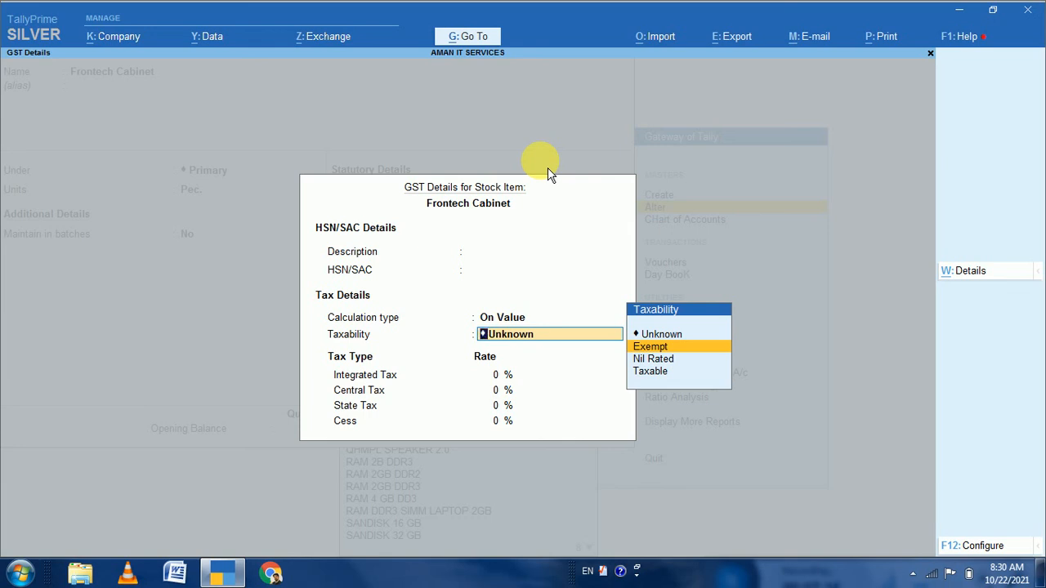
{"action": "key", "text": "Down"}
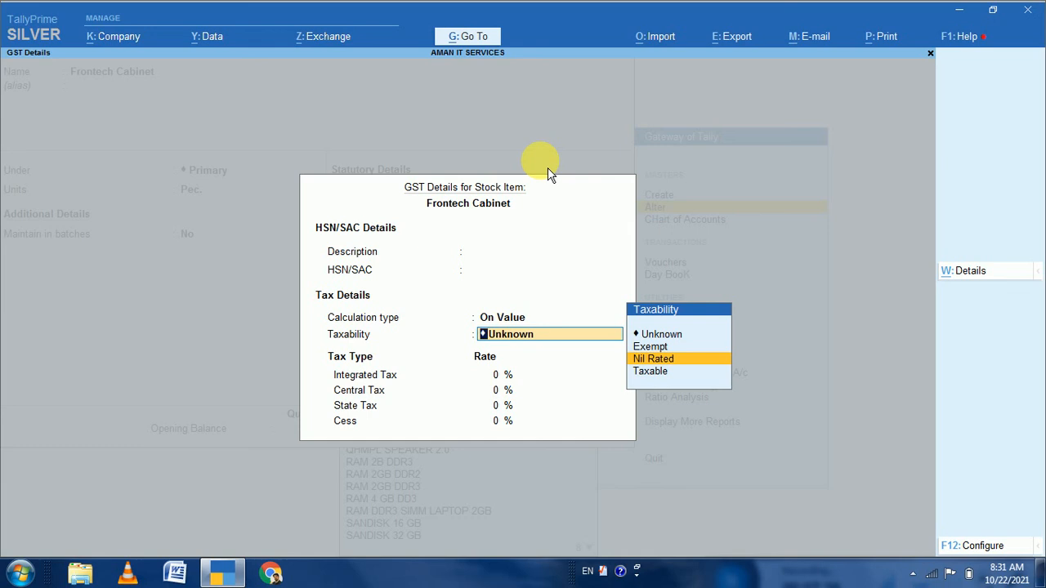
{"action": "key", "text": "Down"}
{"action": "key", "text": "Return"}
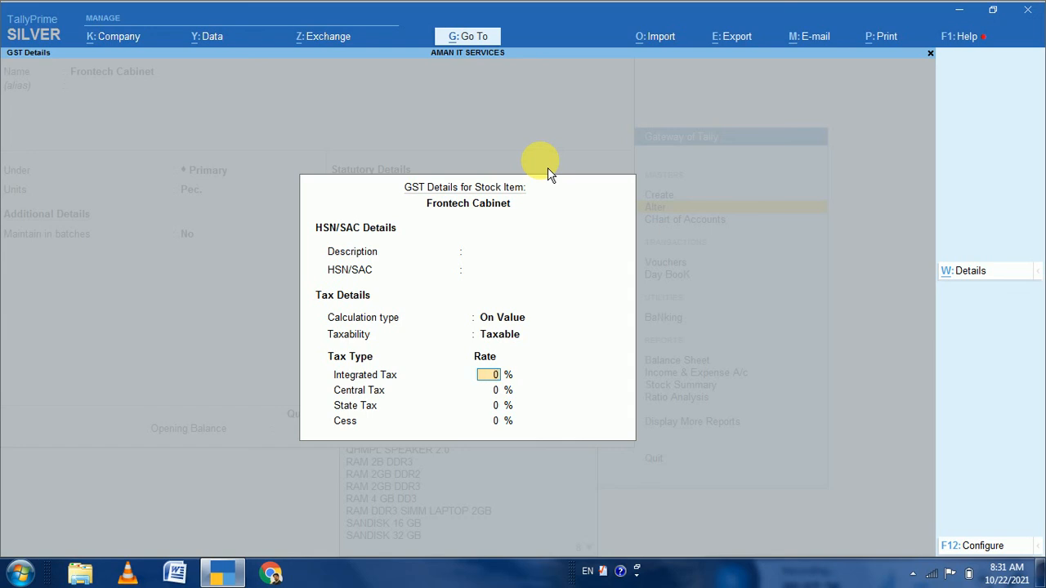
- Set the Integrated Tax rate to 18% and accept the GST details
{"action": "type", "text": "18"}
{"action": "key", "text": "Return"}
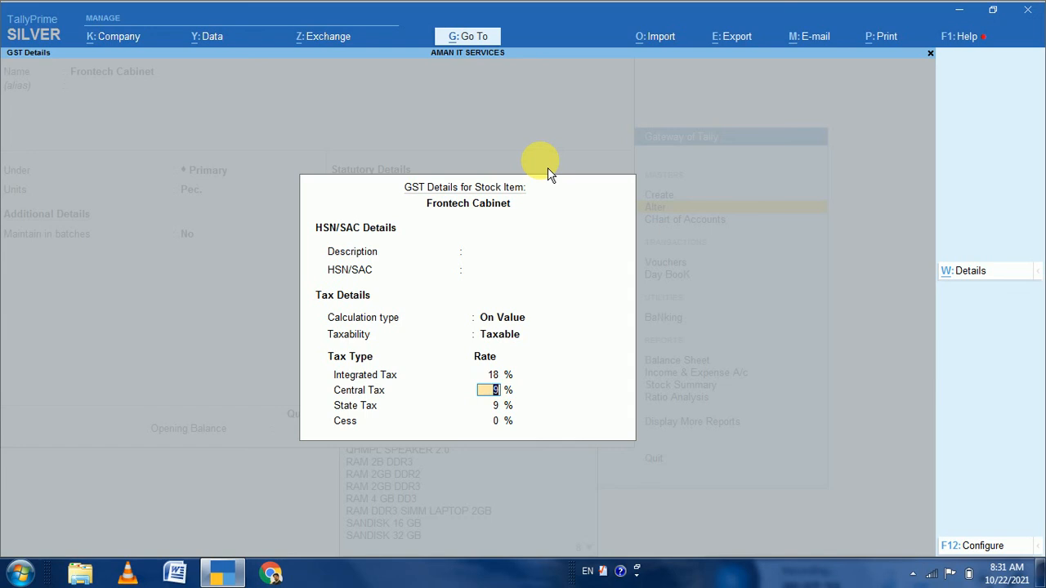
{"action": "key", "text": "Return"}
{"action": "key", "text": "Return"}
{"action": "key", "text": "Return"}
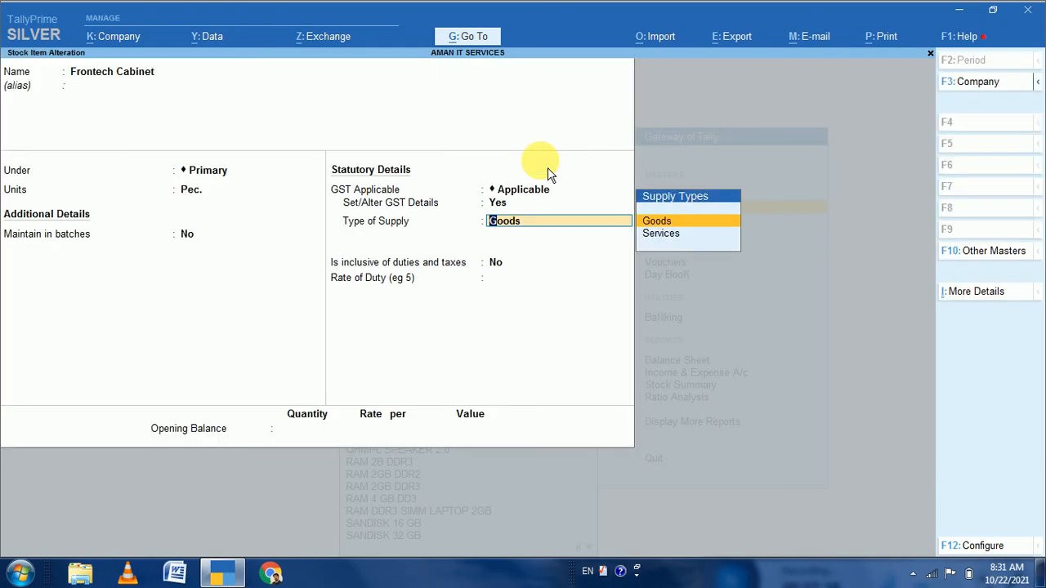
- Accept the remaining fields, save the altered Frontech Cabinet item, and return to the Gateway of Tally
{"action": "key", "text": "Return"}
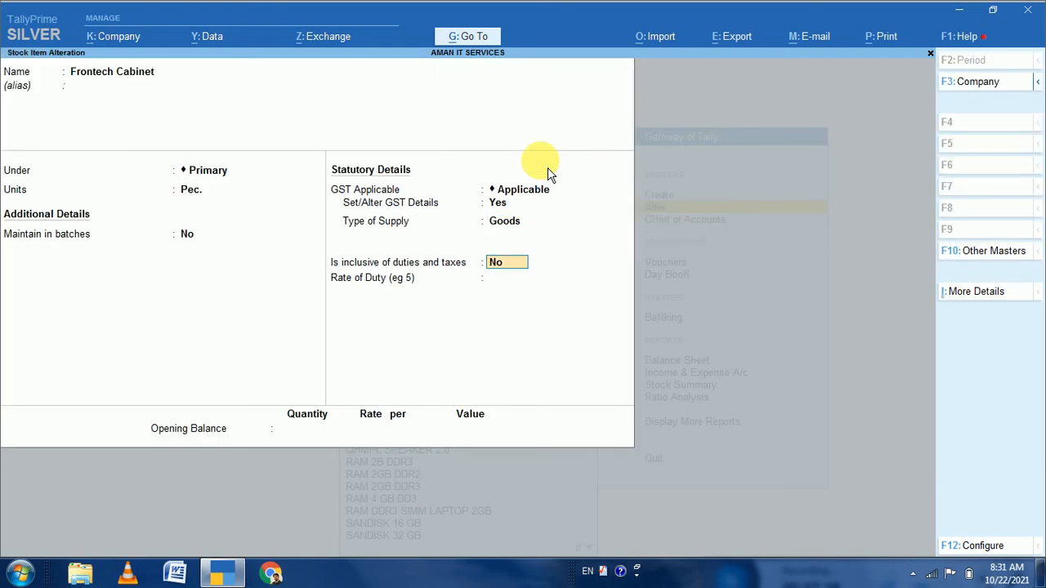
{"action": "key", "text": "Return"}
{"action": "key", "text": "Return"}
{"action": "key", "text": "Return"}
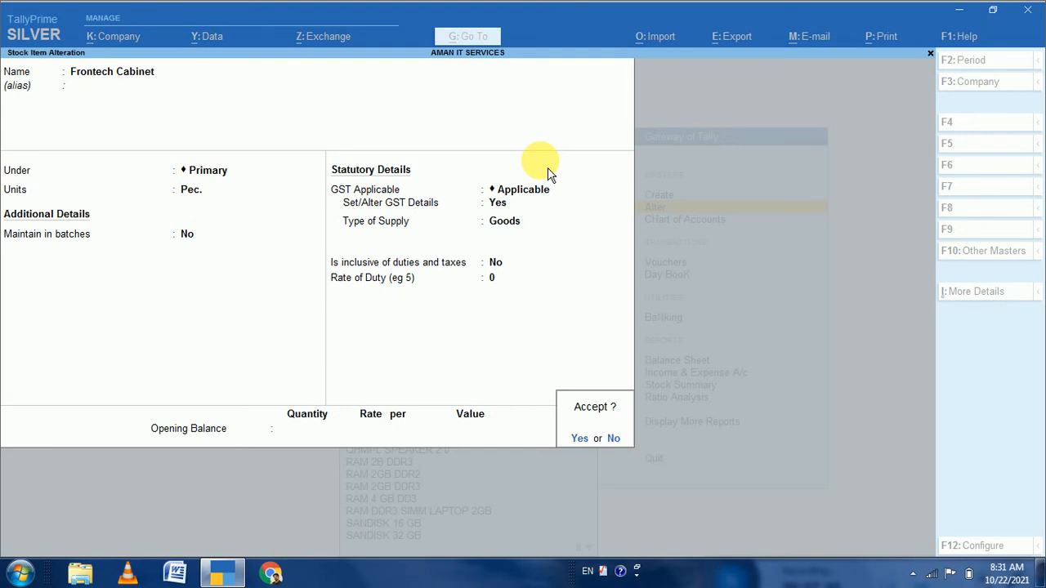
{"action": "key", "text": "Return"}
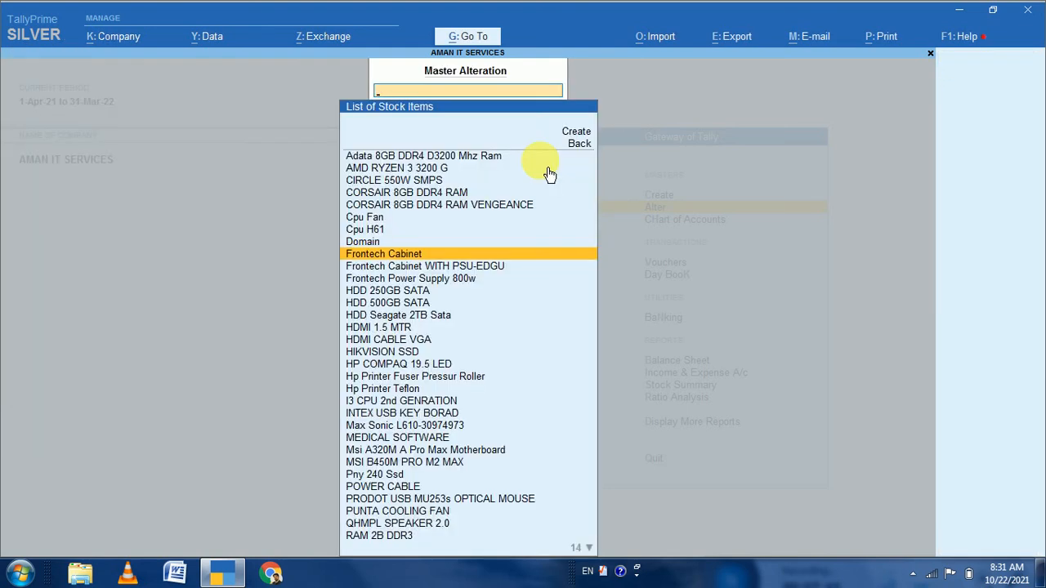
{"action": "key", "text": "Escape"}
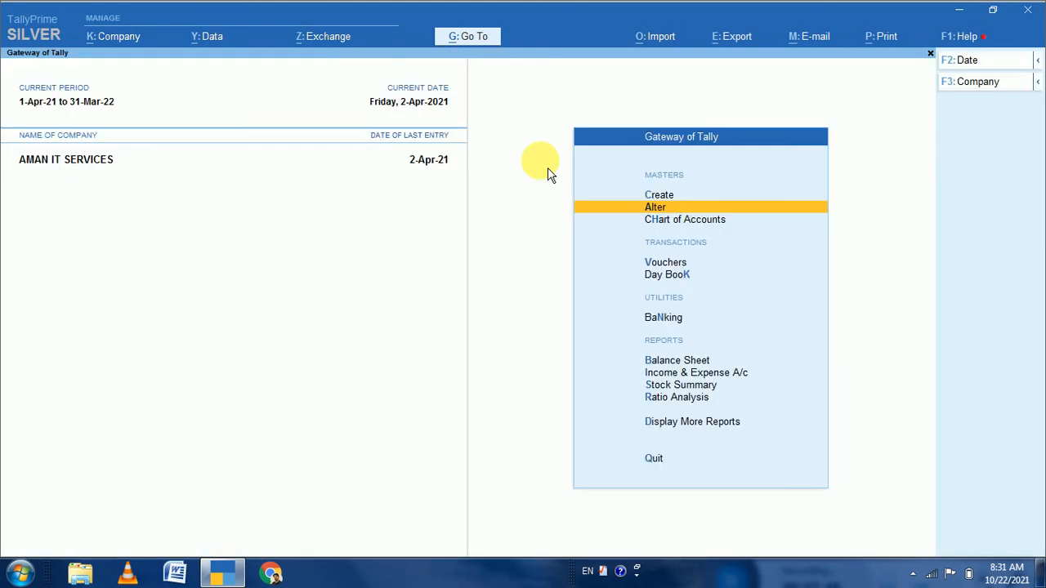
{"action": "key", "text": "Escape"}
{"action": "key", "text": "Escape"}
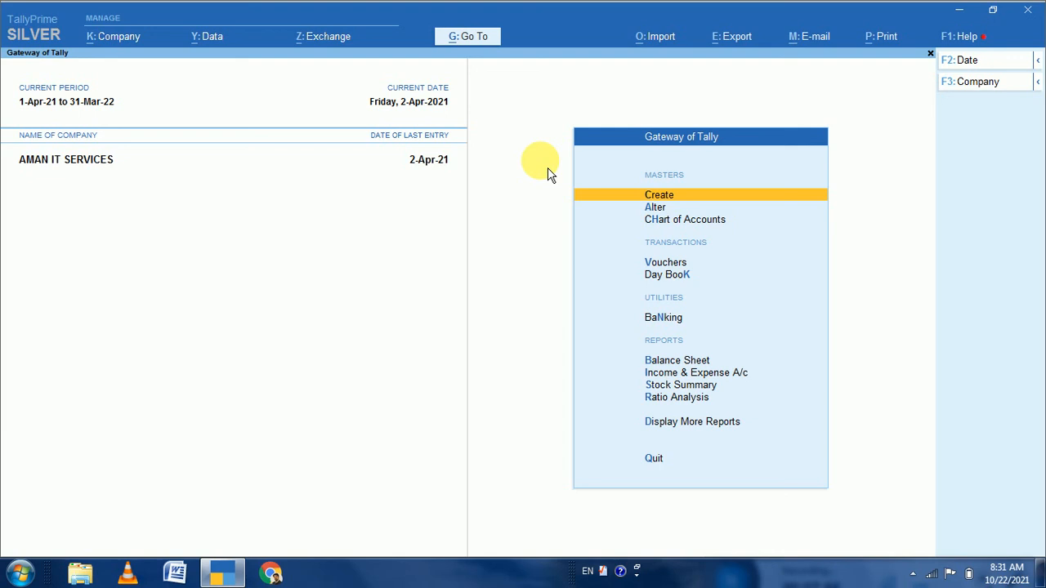
- Open voucher creation, switch to the Purchase voucher to view its form, and quit to the Gateway of Tally without recording anything
{"action": "key", "text": "v"}
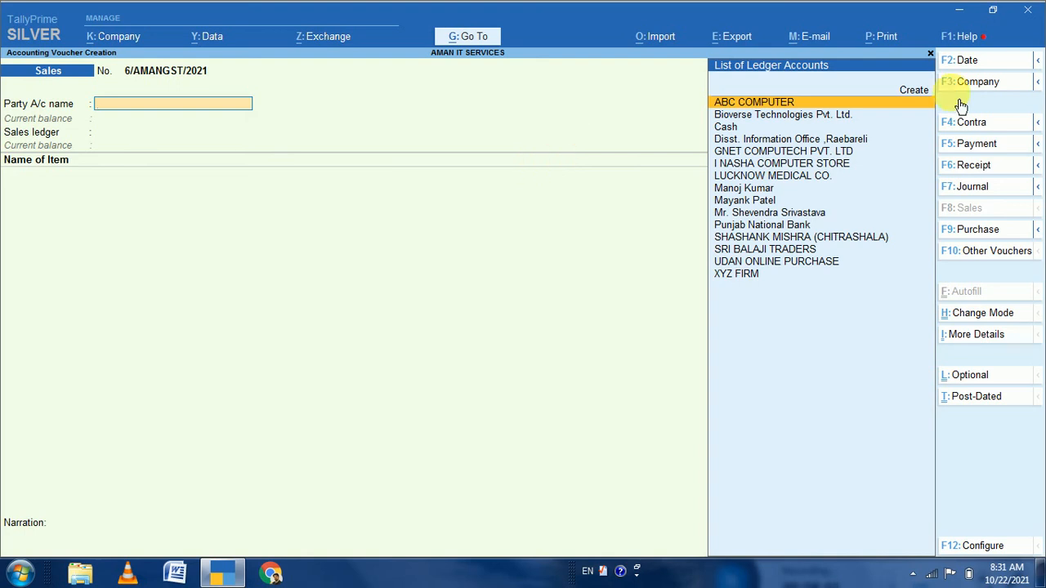
{"action": "left_click", "coordinate": [984, 238]}
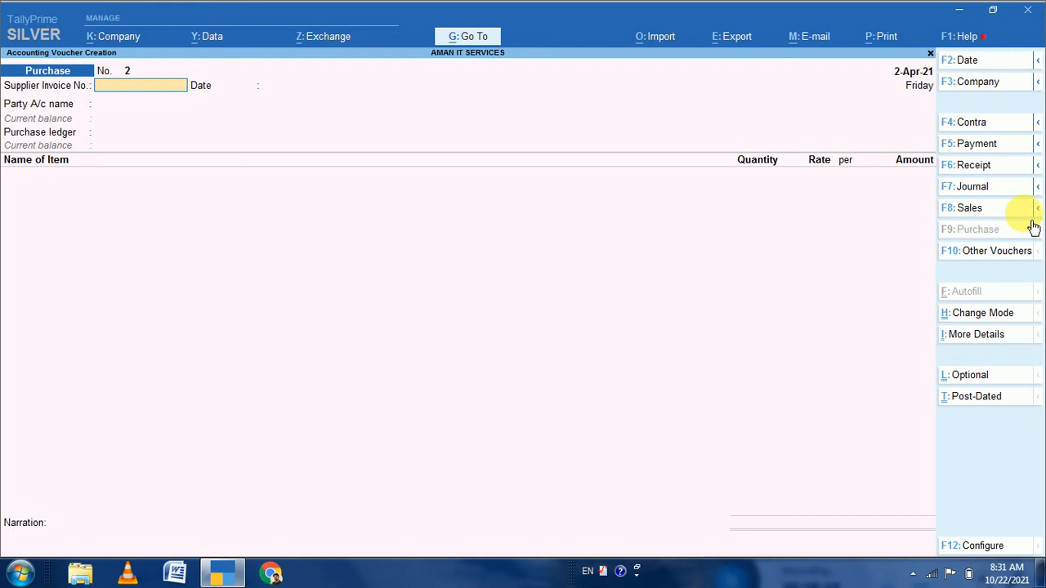
{"action": "key", "text": "Escape"}
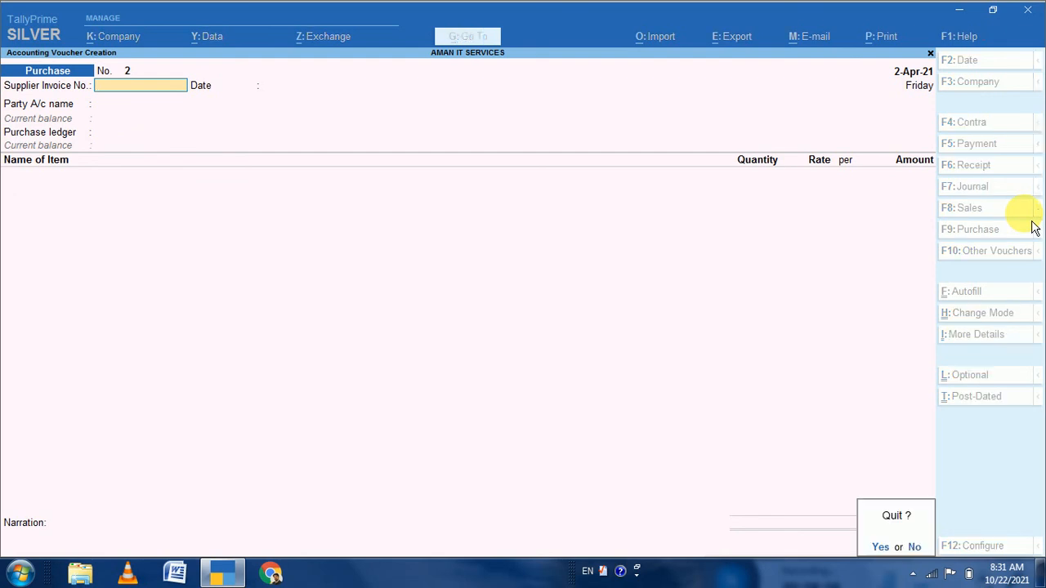
{"action": "key", "text": "y"}
{"action": "key", "text": "Escape"}
{"action": "key", "text": "Escape"}
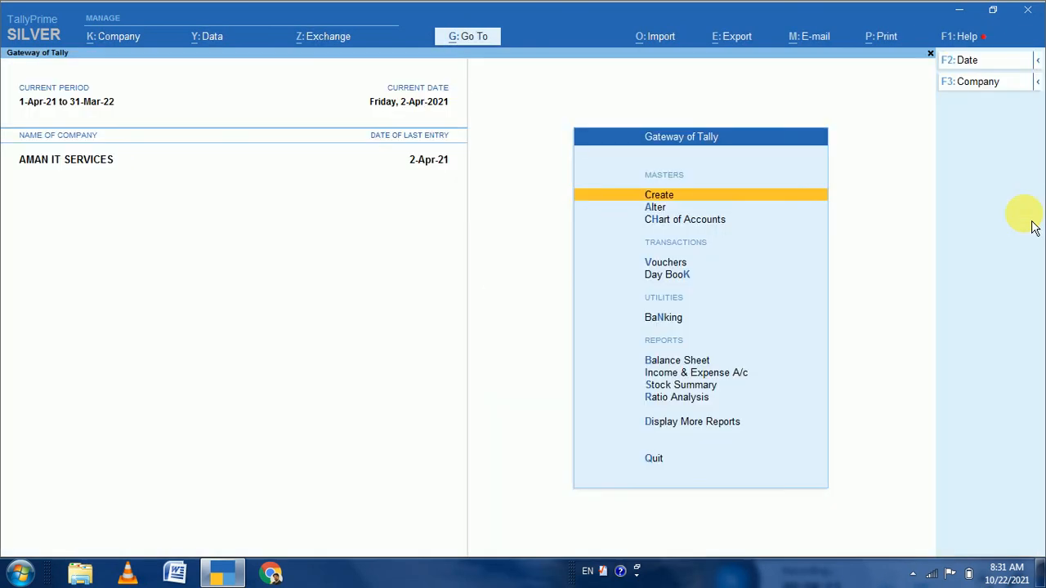
- Open the ledger report of GST PURCHASE A/C from the account books and open its Cash purchase voucher
{"action": "type", "text": "dal"}
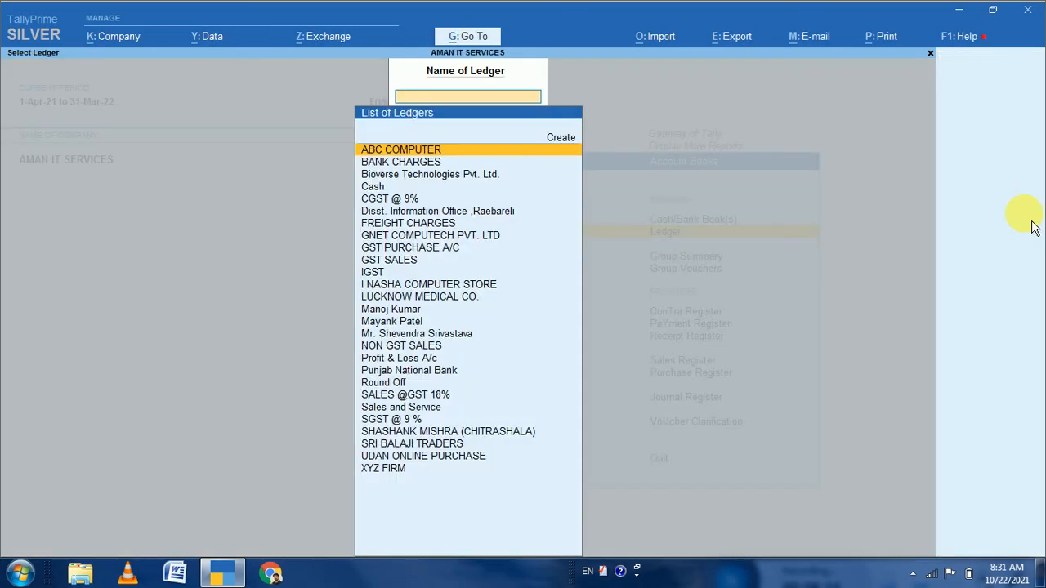
{"action": "type", "text": "Pu"}
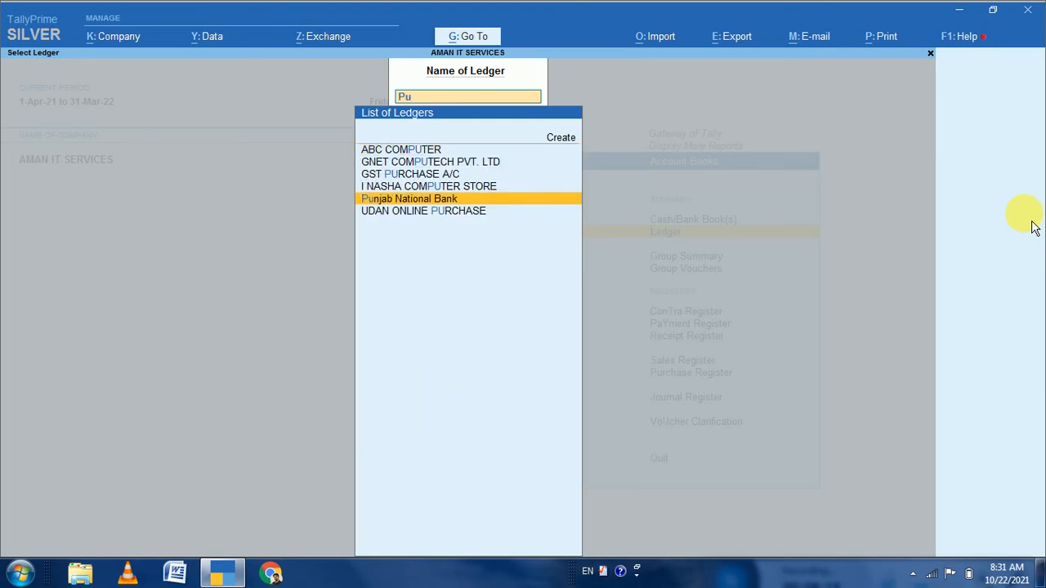
{"action": "key", "text": "Up"}
{"action": "key", "text": "Up"}
{"action": "key", "text": "Return"}
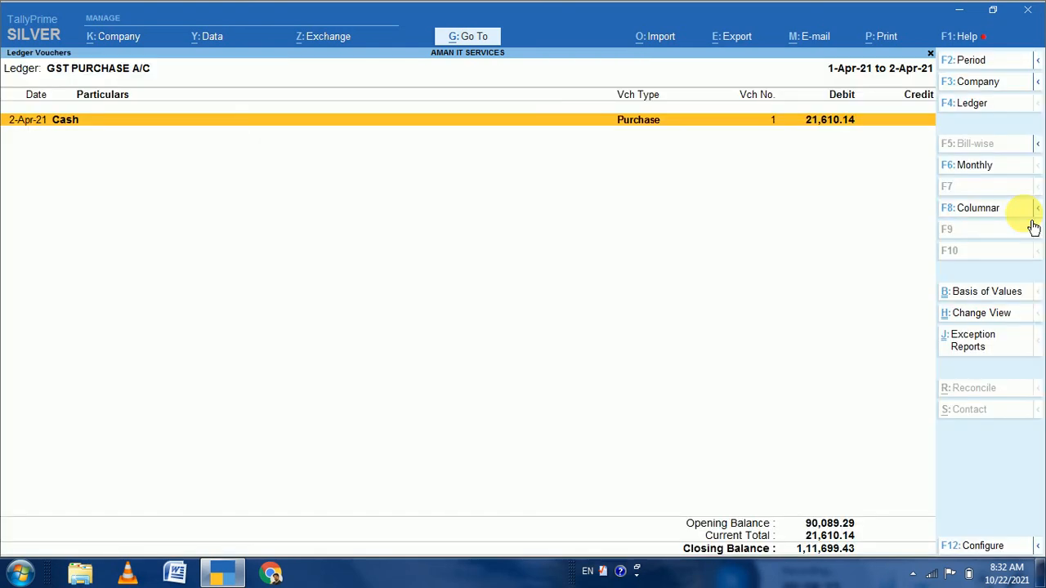
{"action": "key", "text": "Return"}
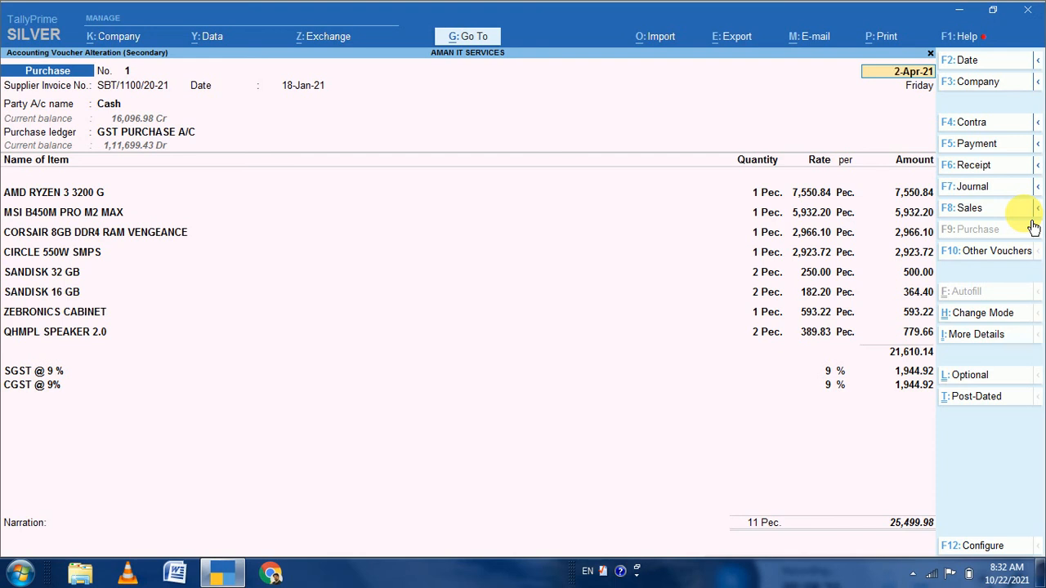
- Keep the purchase voucher's date, supplier invoice number, invoice date and Cash as the party account
{"action": "key", "text": "Return"}
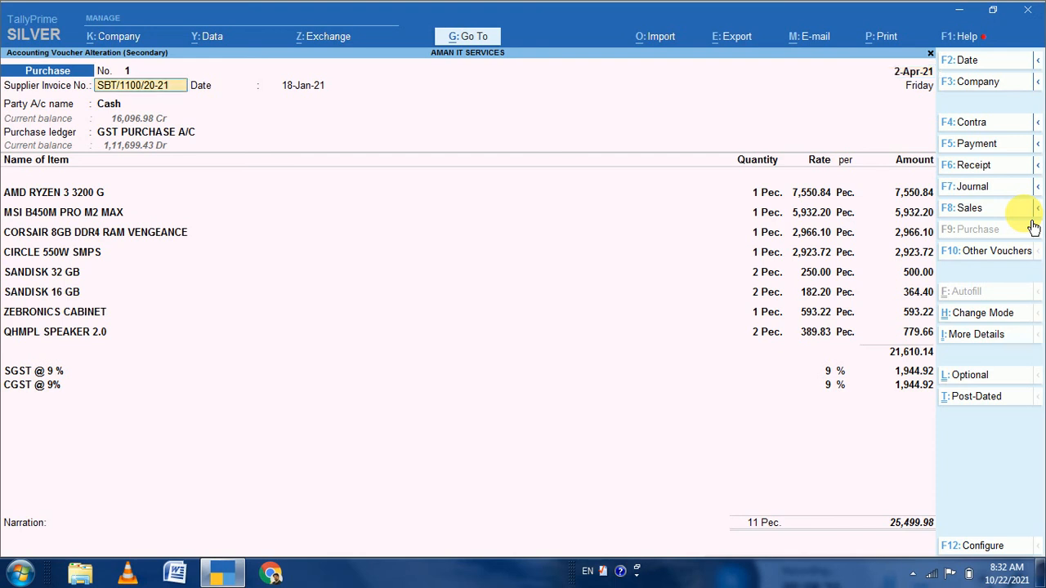
{"action": "key", "text": "Return"}
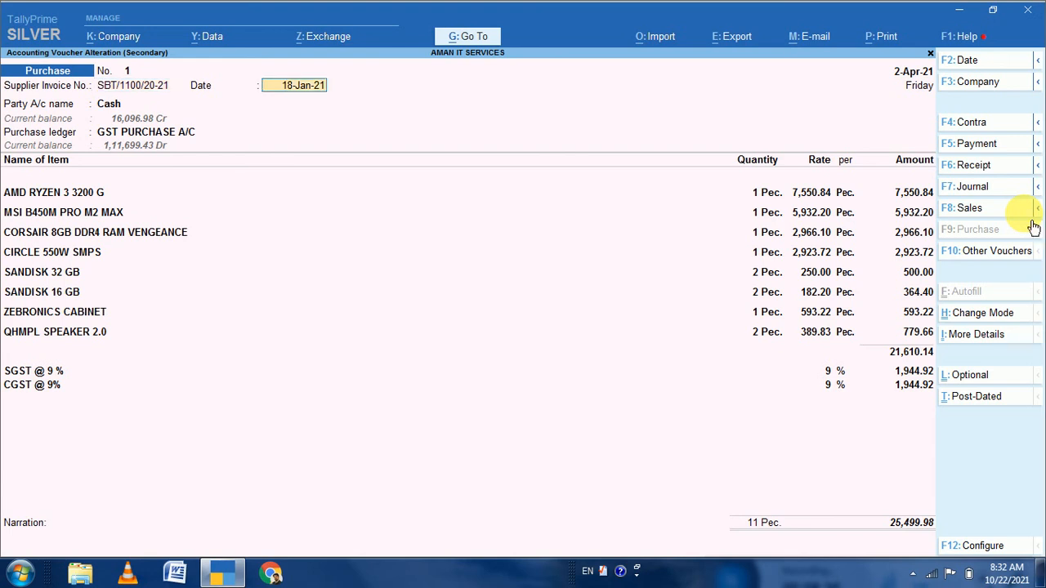
{"action": "key", "text": "Return"}
{"action": "key", "text": "Return"}
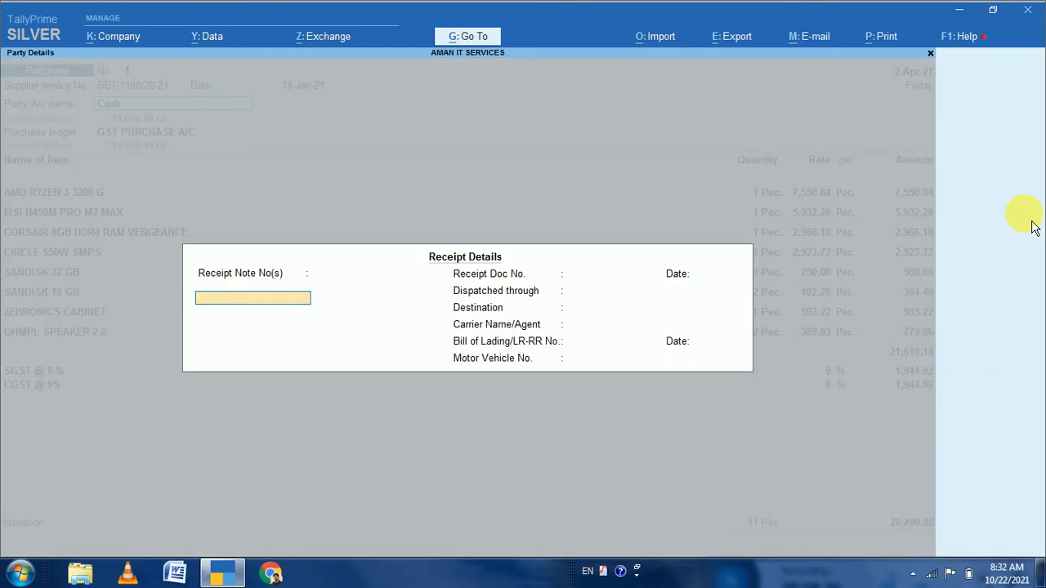
- Go through the purchase voucher's receipt details, leaving every field blank
{"action": "key", "text": "Return"}
{"action": "key", "text": "Return"}
{"action": "key", "text": "Return"}
{"action": "key", "text": "Return"}
{"action": "key", "text": "Return"}
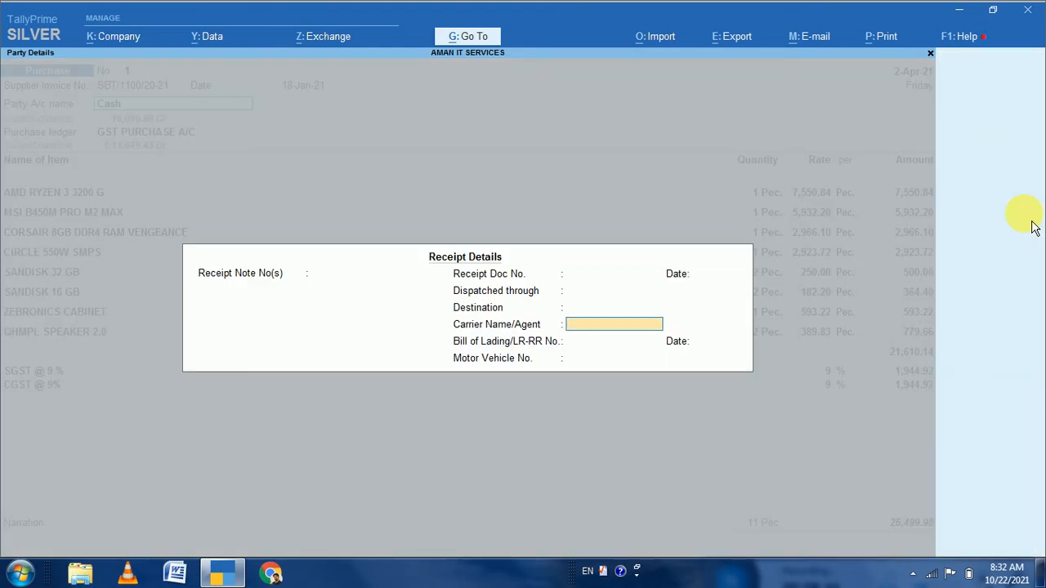
{"action": "key", "text": "Return"}
{"action": "key", "text": "Return"}
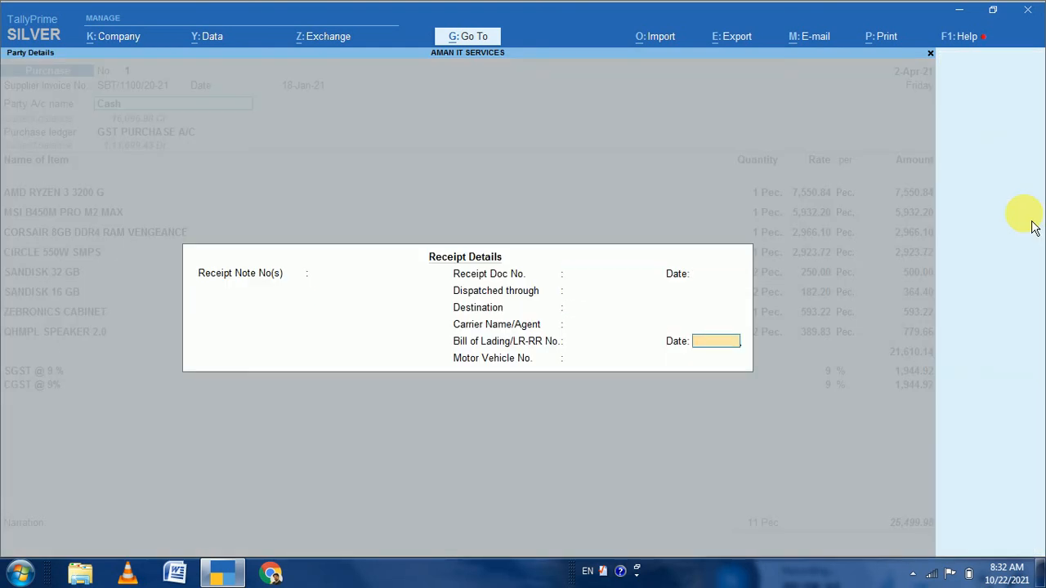
{"action": "key", "text": "Return"}
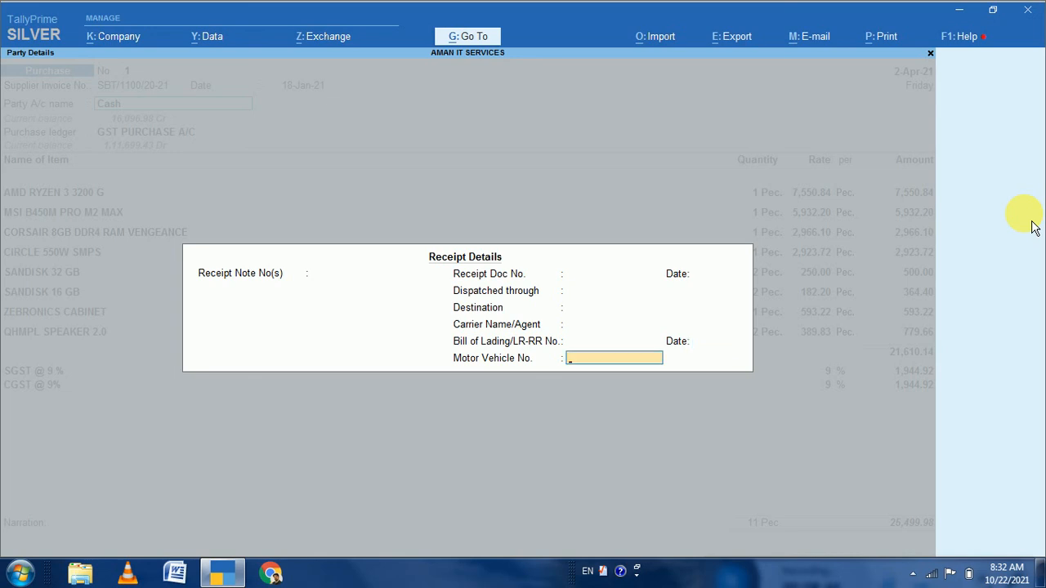
{"action": "key", "text": "Return"}
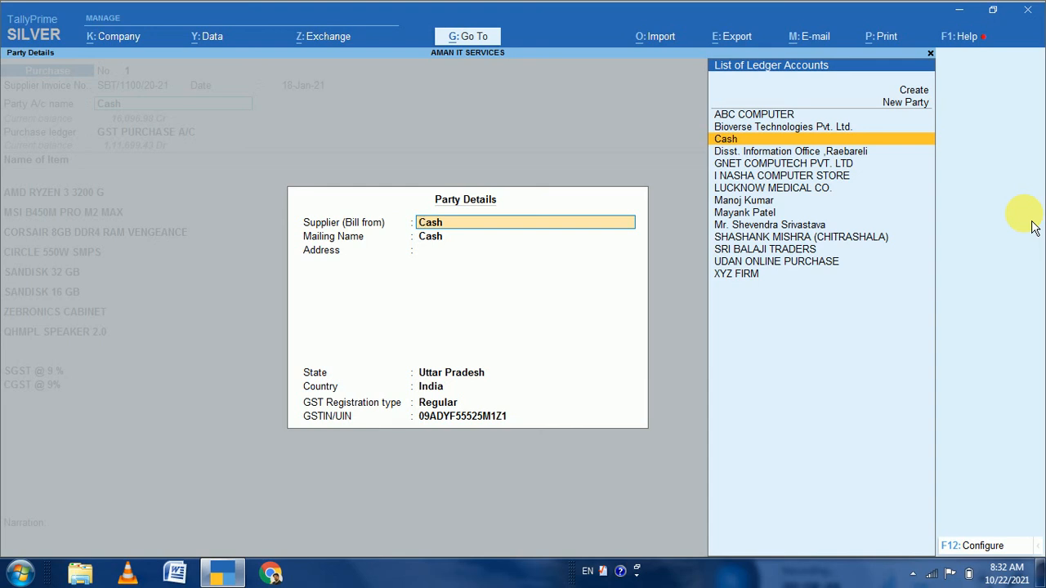
- Keep the Cash party details, GST PURCHASE A/C as the purchase ledger, and the blank tax classification
{"action": "key", "text": "Return"}
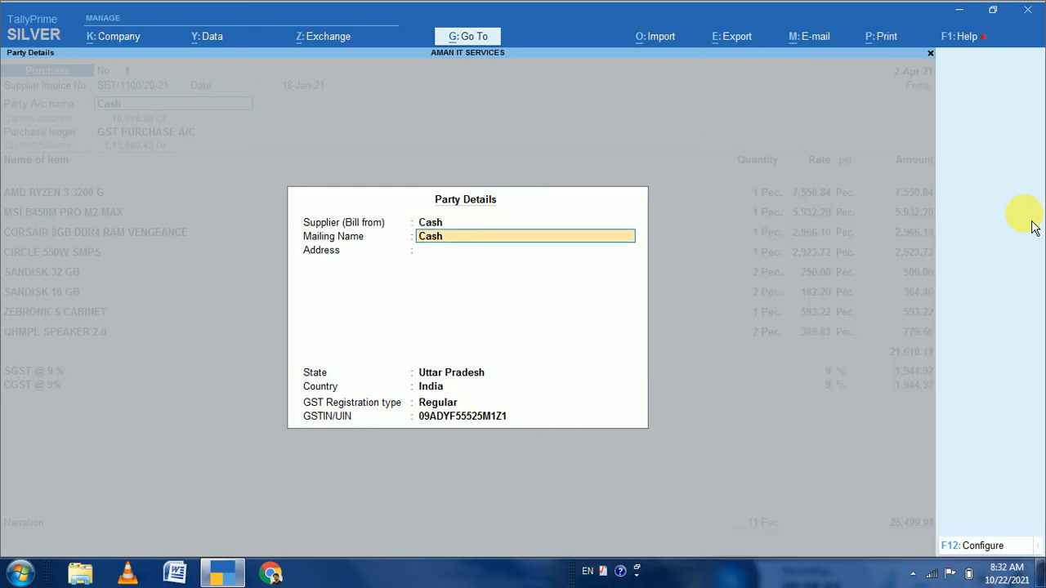
{"action": "key", "text": "Return"}
{"action": "key", "text": "Return"}
{"action": "key", "text": "Return"}
{"action": "key", "text": "Return"}
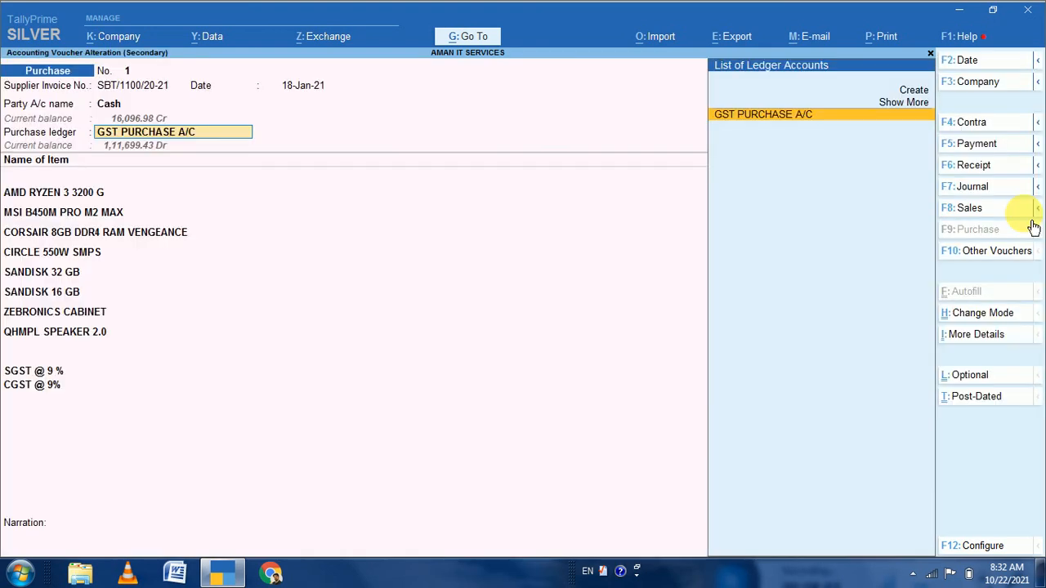
{"action": "key", "text": "Return"}
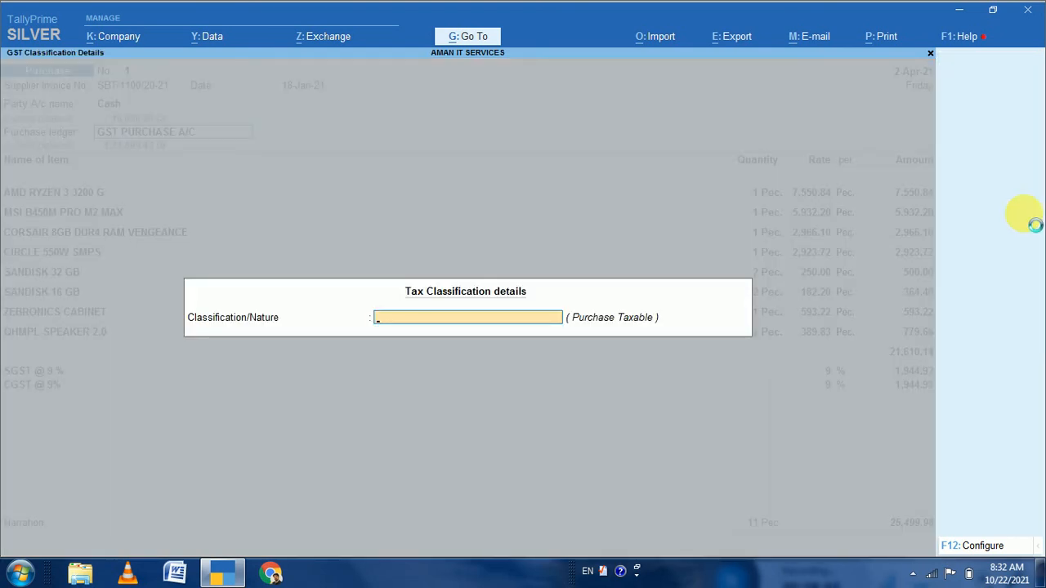
{"action": "key", "text": "Return"}
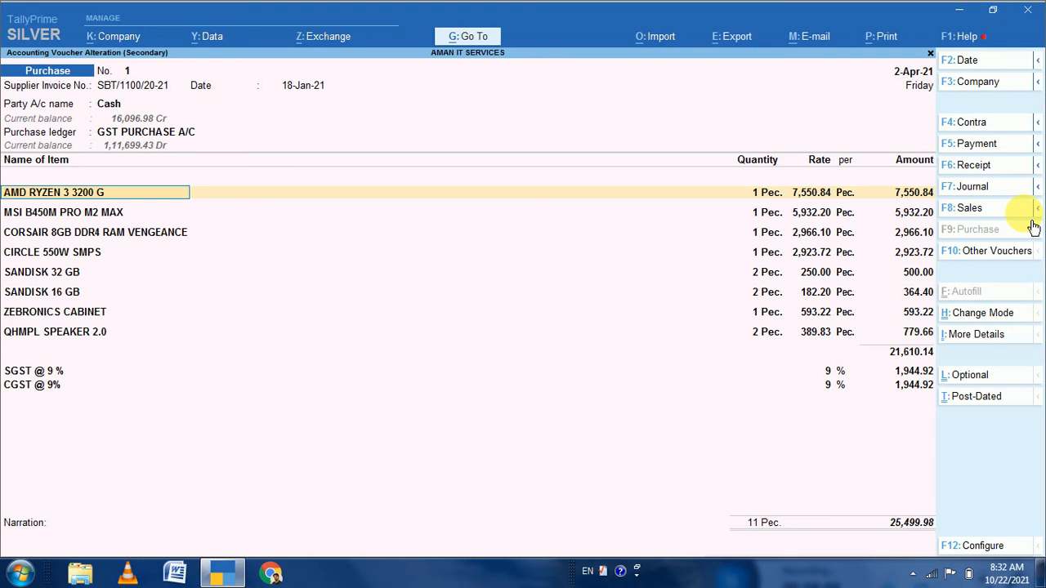
- Review the AMD RYZEN 3 3200 G line and its item allocation, keeping the batch, quantity and rate
{"action": "key", "text": "Return"}
{"action": "key", "text": "Return"}
{"action": "key", "text": "Return"}
{"action": "key", "text": "Return"}
{"action": "key", "text": "Return"}
{"action": "key", "text": "Return"}
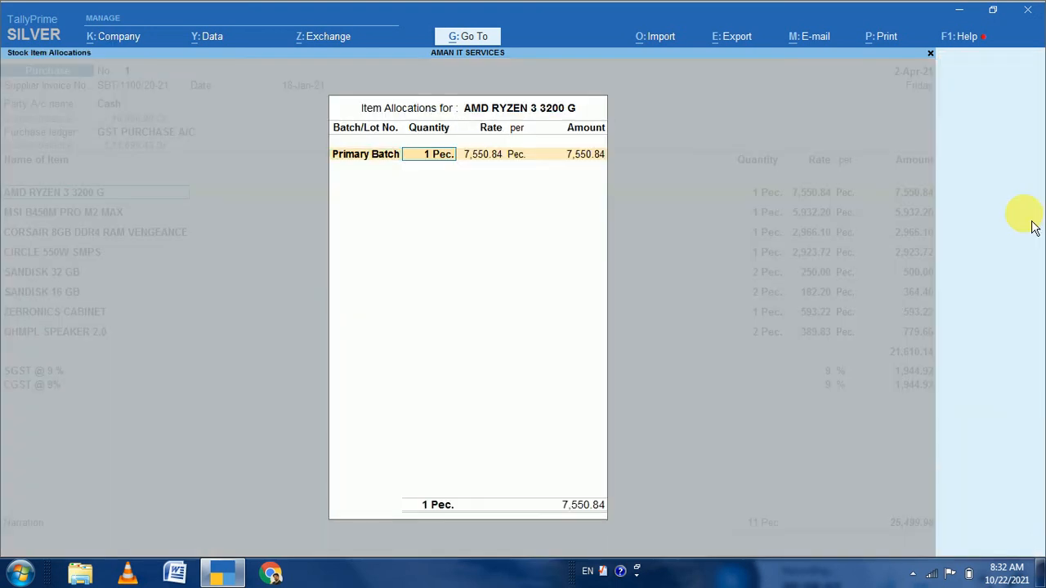
{"action": "key", "text": "Return"}
{"action": "key", "text": "Return"}
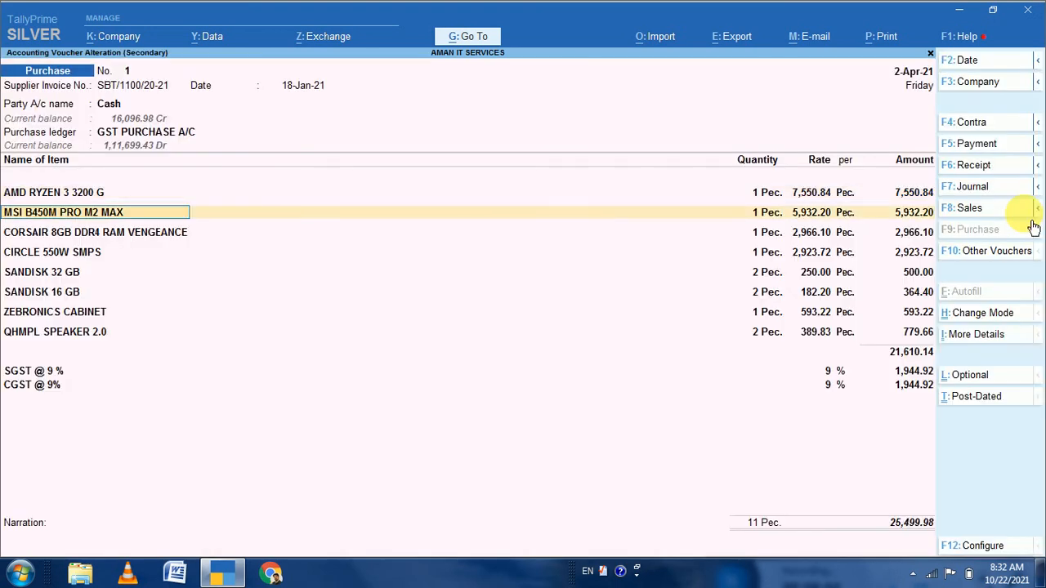
- Review the remaining item lines from MSI B450M PRO M2 MAX to QHMPL SPEAKER 2.0, keeping their quantities, rates and amounts
{"action": "key", "text": "Return"}
{"action": "key", "text": "Return"}
{"action": "key", "text": "Return"}
{"action": "key", "text": "Return"}
{"action": "key", "text": "Return"}
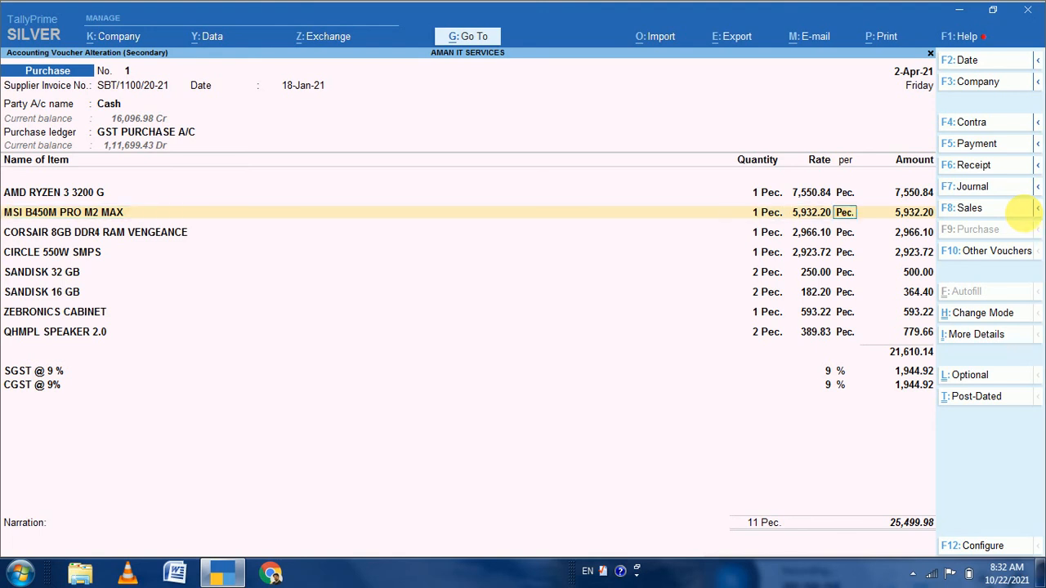
{"action": "key", "text": "Return"}
{"action": "key", "text": "Return"}
{"action": "key", "text": "Return"}
{"action": "key", "text": "Return"}
{"action": "key", "text": "Return"}
{"action": "key", "text": "Return"}
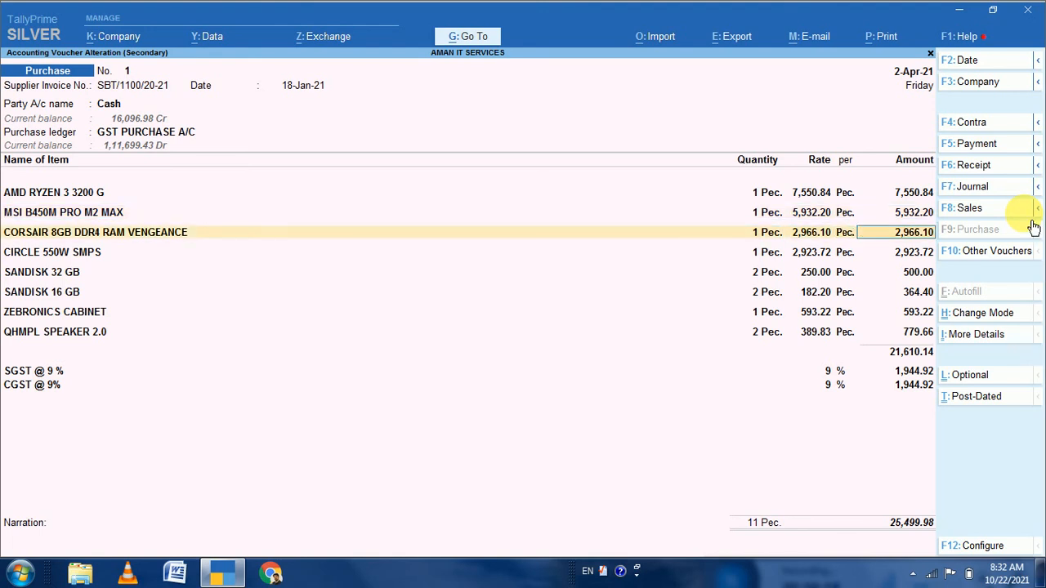
{"action": "key", "text": "Return"}
{"action": "key", "text": "Return"}
{"action": "key", "text": "Return"}
{"action": "key", "text": "Return"}
{"action": "key", "text": "Return"}
{"action": "key", "text": "Return"}
{"action": "key", "text": "Return"}
{"action": "key", "text": "Return"}
{"action": "key", "text": "Return"}
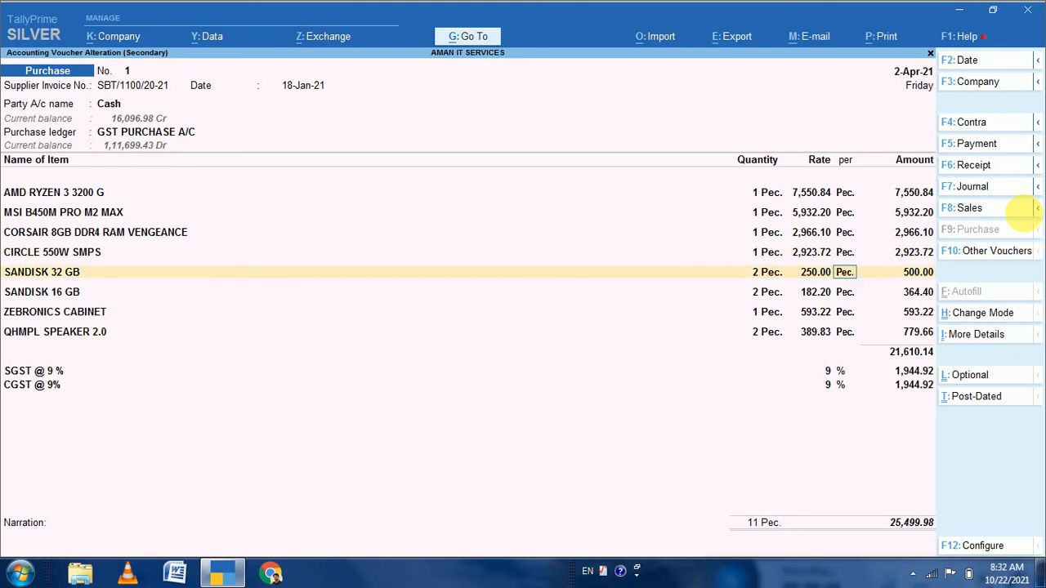
{"action": "key", "text": "Return"}
{"action": "key", "text": "Return"}
{"action": "key", "text": "Return"}
{"action": "key", "text": "Return"}
{"action": "key", "text": "Return"}
{"action": "key", "text": "Return"}
{"action": "key", "text": "Return"}
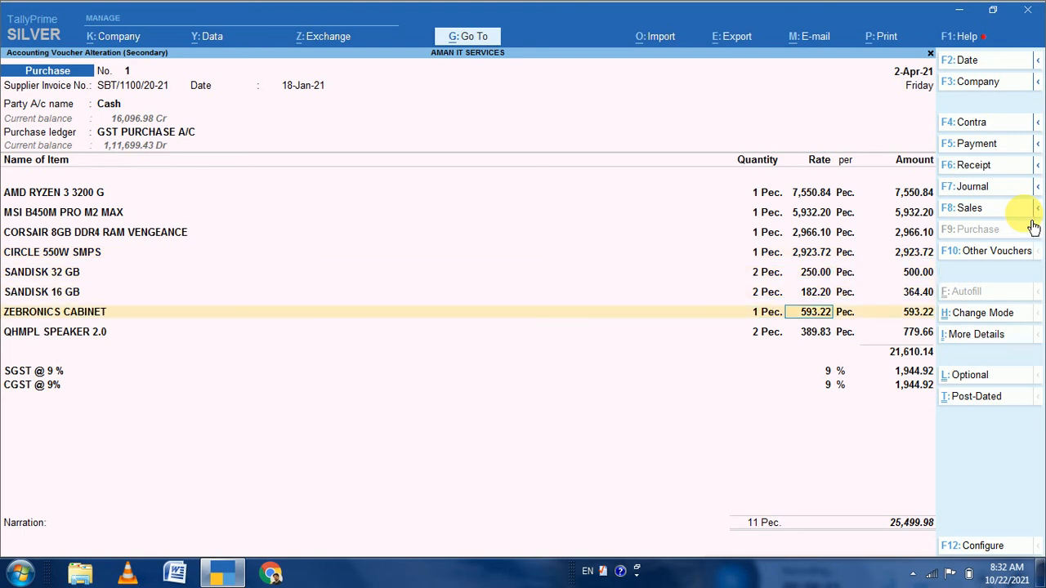
{"action": "key", "text": "Return"}
{"action": "key", "text": "Return"}
{"action": "key", "text": "Return"}
{"action": "key", "text": "Return"}
{"action": "key", "text": "Return"}
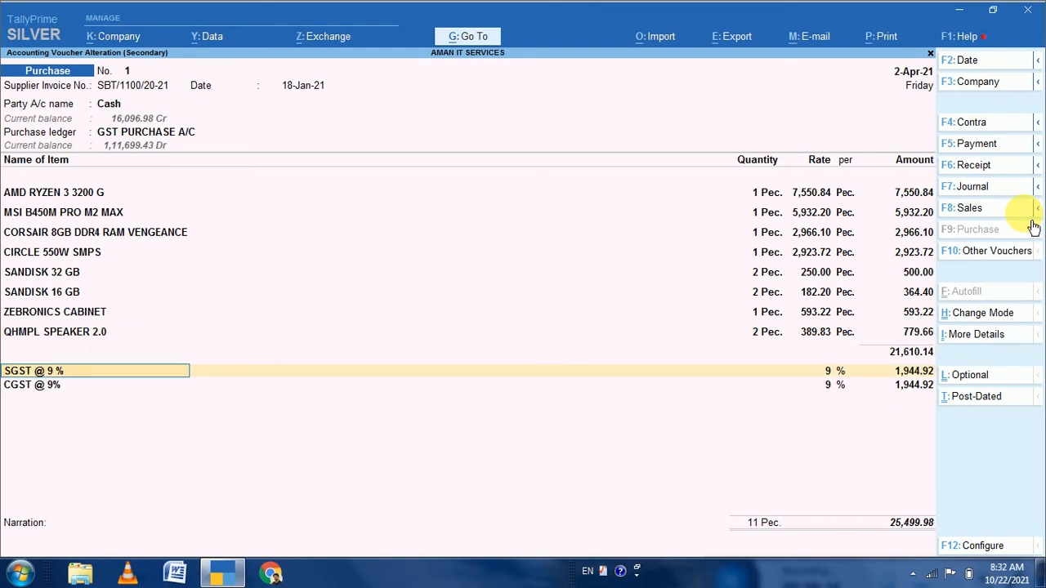
- Keep the SGST @ 9 % and CGST @ 9% lines and accept the purchase voucher
{"action": "key", "text": "Return"}
{"action": "key", "text": "Return"}
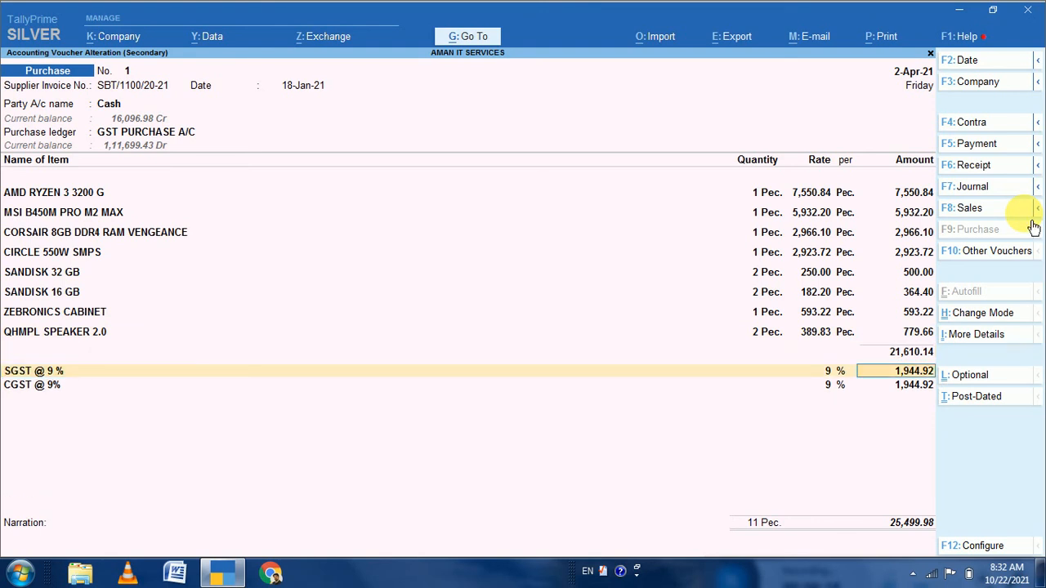
{"action": "key", "text": "Return"}
{"action": "key", "text": "Return"}
{"action": "key", "text": "Return"}
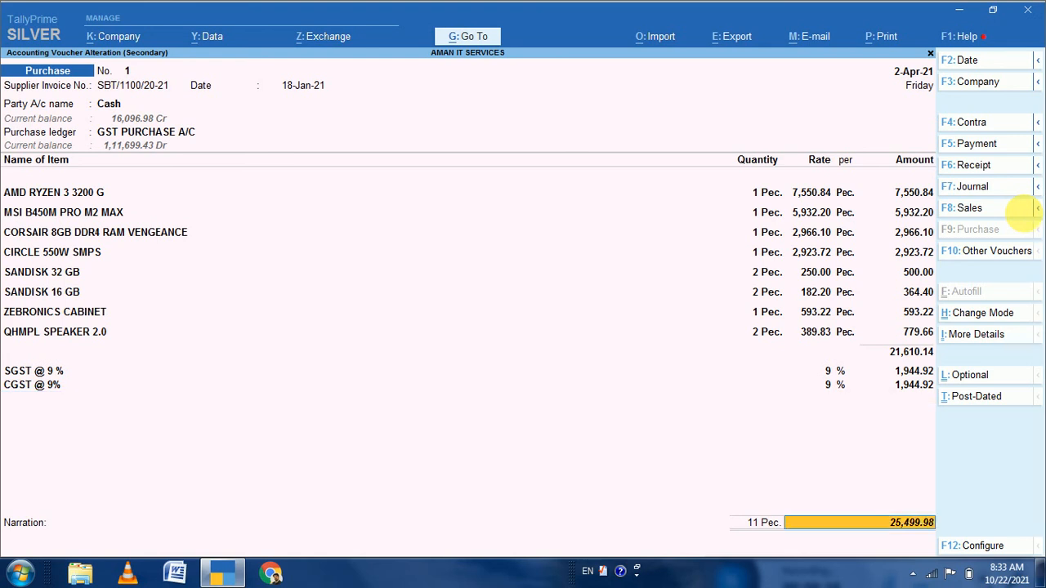
{"action": "key", "text": "Return"}
{"action": "key", "text": "Return"}
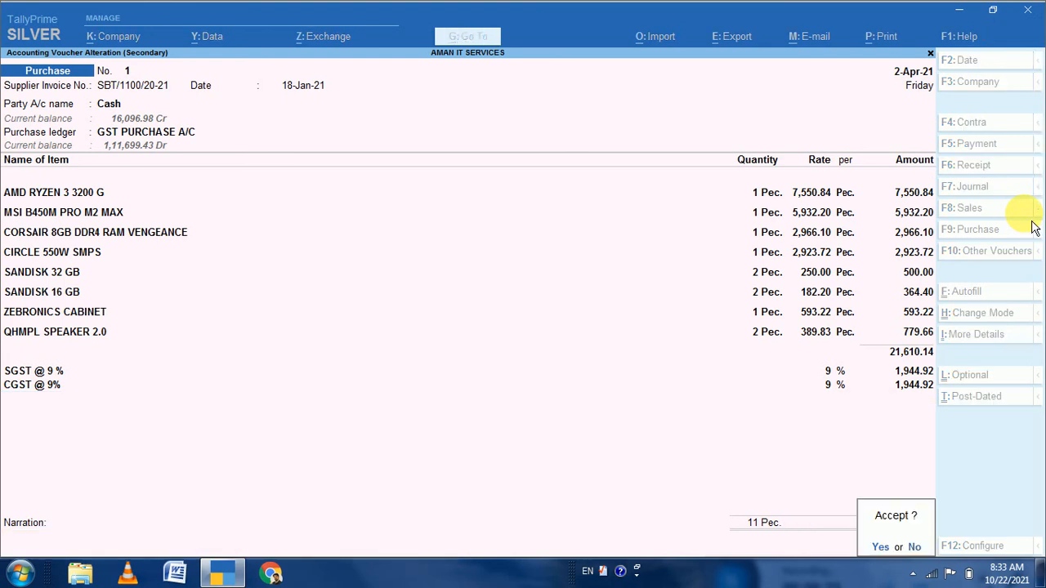
{"action": "key", "text": "Return"}
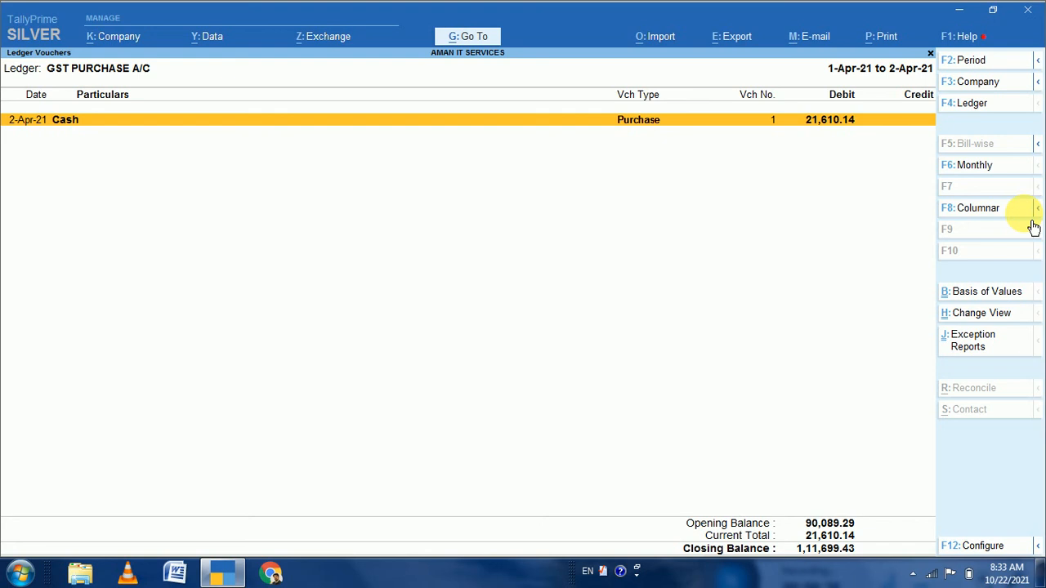
- Reopen the purchase voucher from the ledger report, and back out to the Gateway of Tally without altering it
{"action": "key", "text": "Return"}
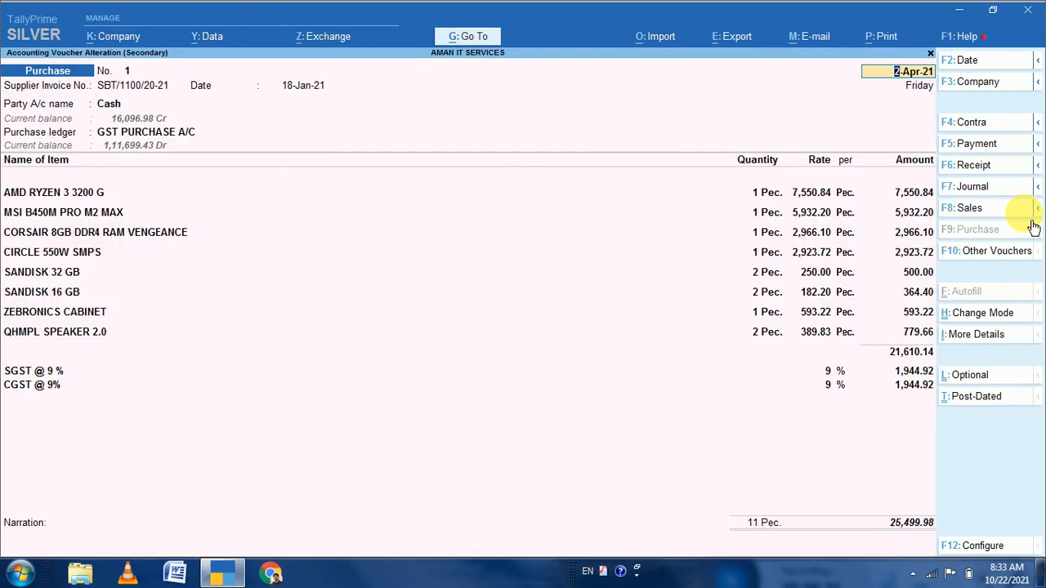
{"action": "key", "text": "Escape"}
{"action": "key", "text": "Escape"}
{"action": "key", "text": "Escape"}
{"action": "key", "text": "Escape"}
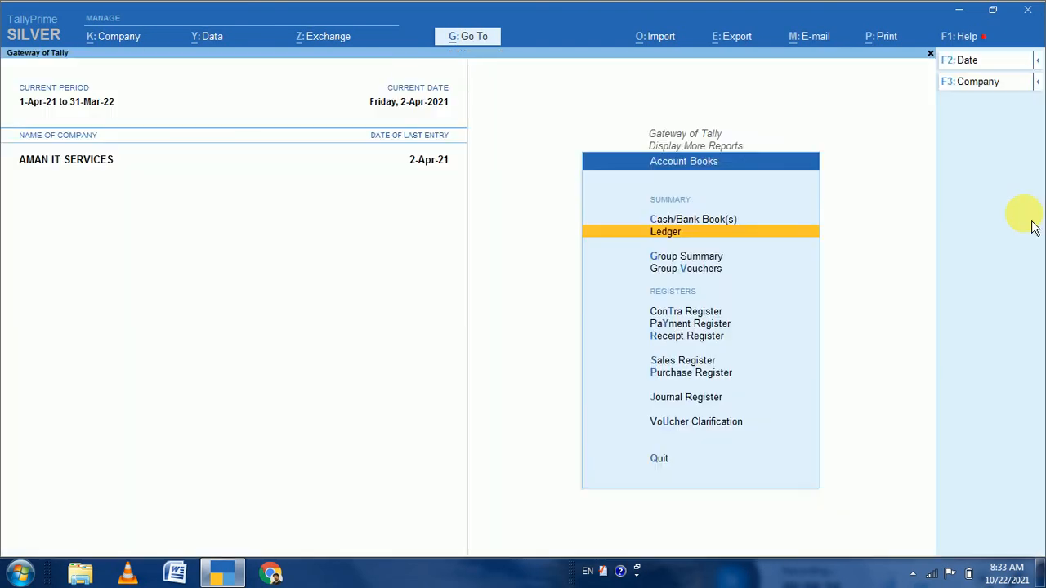
{"action": "key", "text": "Escape"}
{"action": "key", "text": "Escape"}
{"action": "key", "text": "Escape"}
{"action": "key", "text": "Escape"}
{"action": "key", "text": "Escape"}
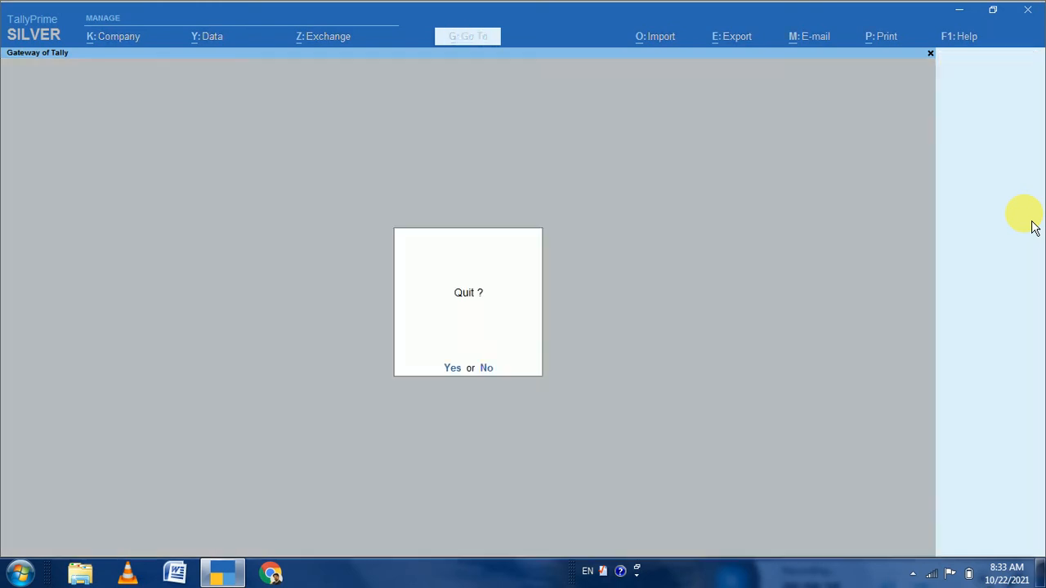
- Start a new Sales voucher and choose Cash as the party account
{"action": "key", "text": "v"}
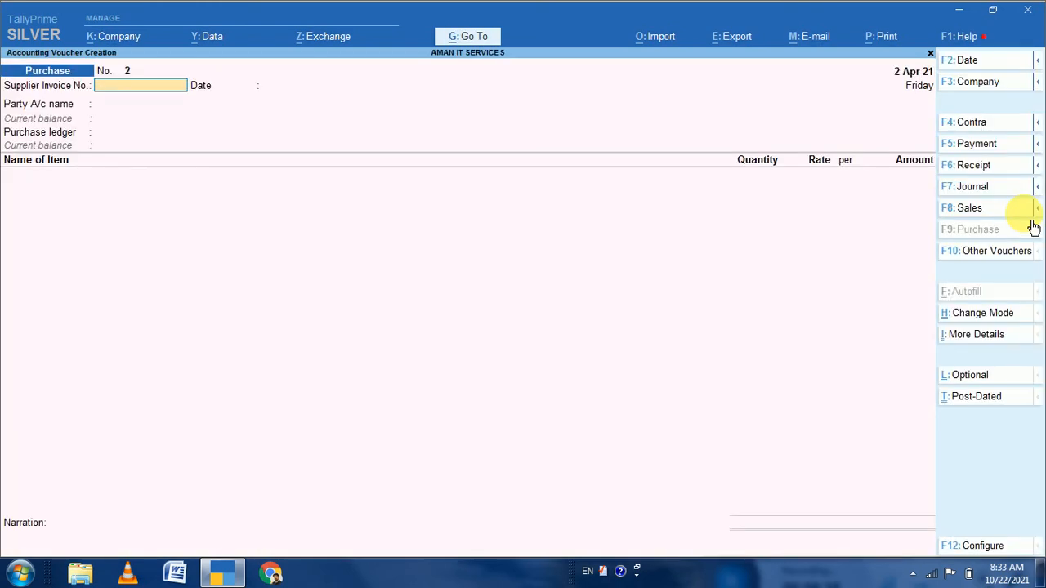
{"action": "left_click", "coordinate": [983, 214]}
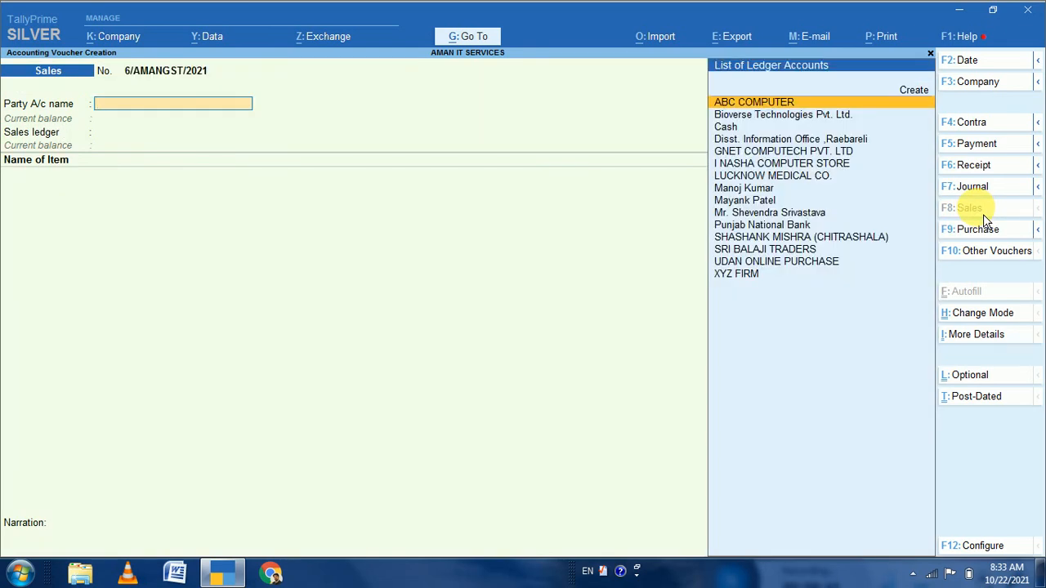
{"action": "key", "text": "Down"}
{"action": "key", "text": "Up"}
{"action": "key", "text": "Down"}
{"action": "key", "text": "Down"}
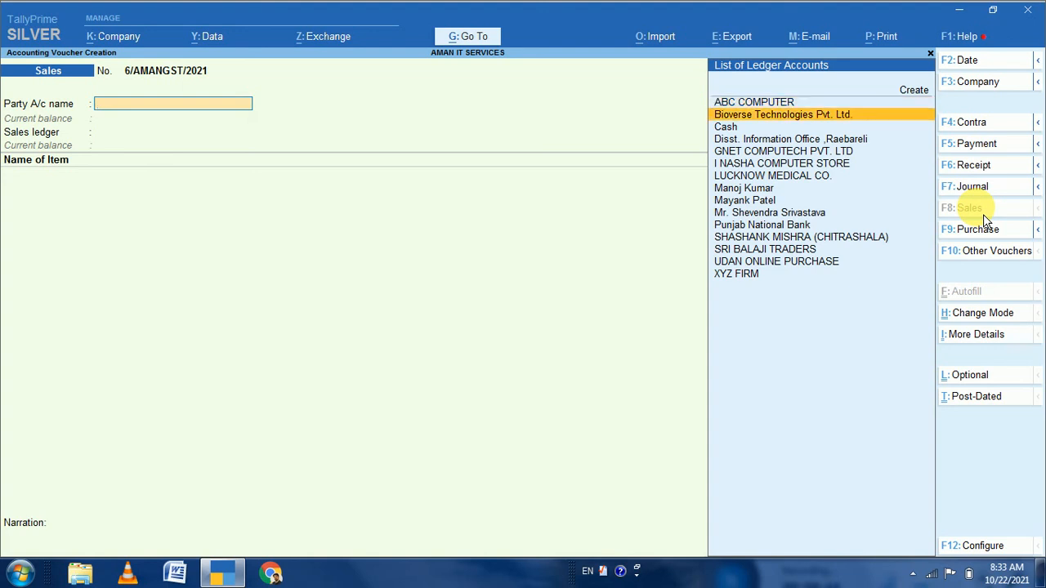
{"action": "key", "text": "Return"}
- Leave the sales voucher's dispatch details blank and accept the party details for Cash
{"action": "key", "text": "Return"}
{"action": "key", "text": "Return"}
{"action": "key", "text": "Return"}
{"action": "key", "text": "Return"}
{"action": "key", "text": "Return"}
{"action": "key", "text": "Return"}
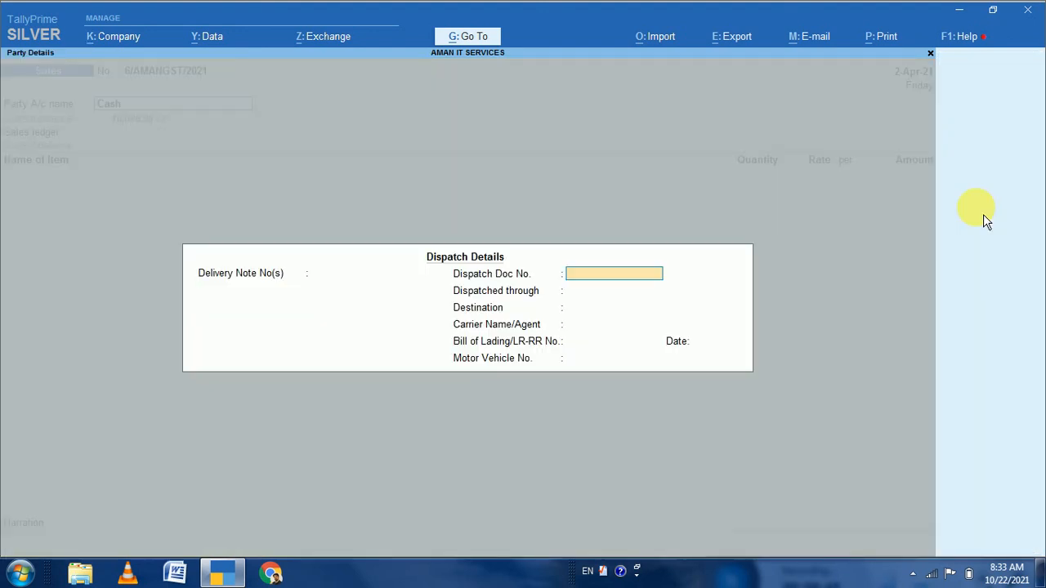
{"action": "key", "text": "Return"}
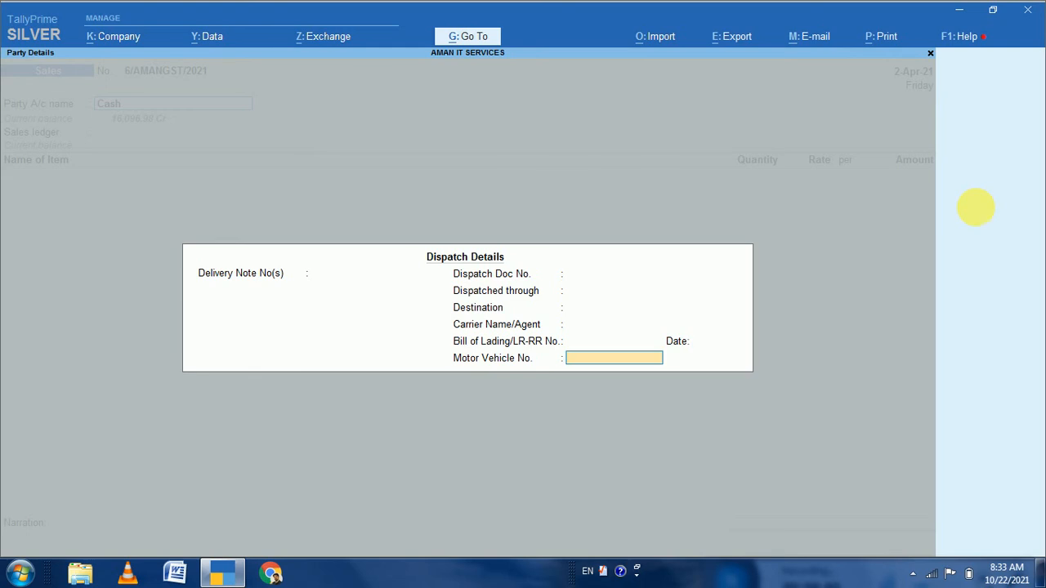
{"action": "key", "text": "Return"}
{"action": "key", "text": "Return"}
{"action": "key", "text": "Return"}
{"action": "key", "text": "Return"}
{"action": "key", "text": "Return"}
{"action": "key", "text": "Return"}
{"action": "key", "text": "Return"}
{"action": "key", "text": "Return"}
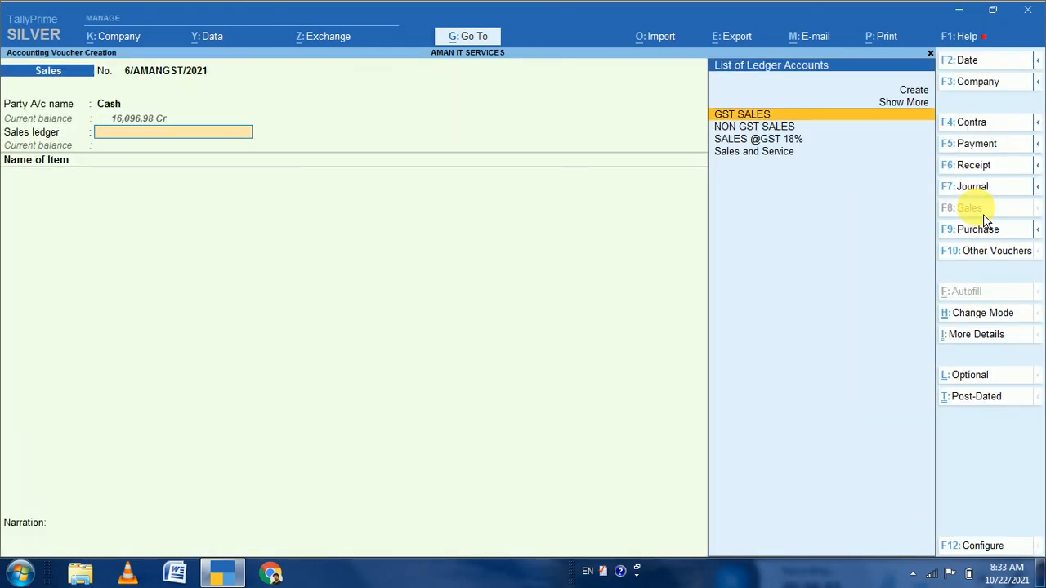
- Choose GST SALES as the sales ledger, leave its tax classification blank, and set the voucher date to 22-Oct-21
{"action": "key", "text": "Return"}
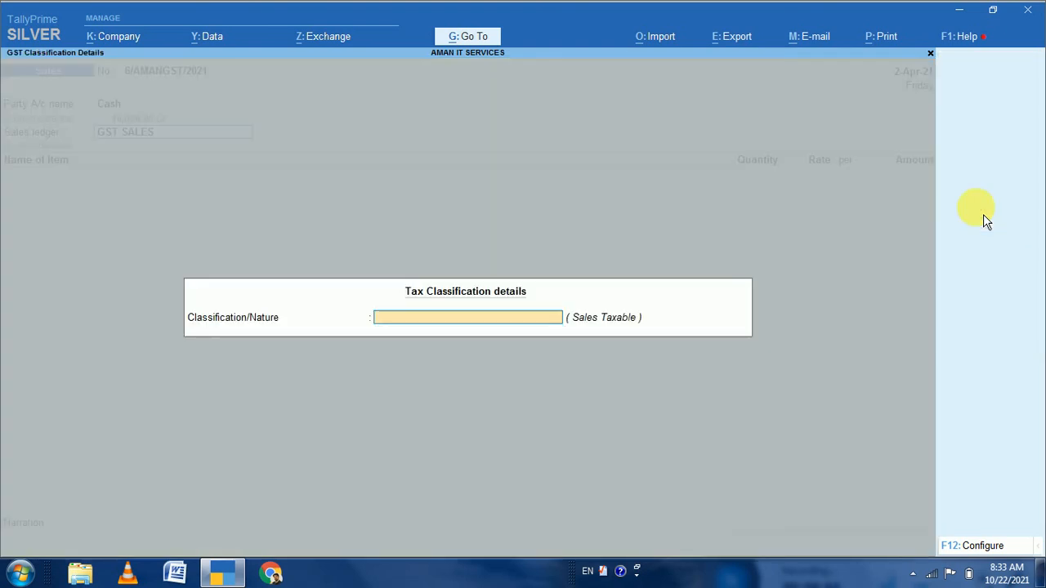
{"action": "key", "text": "Return"}
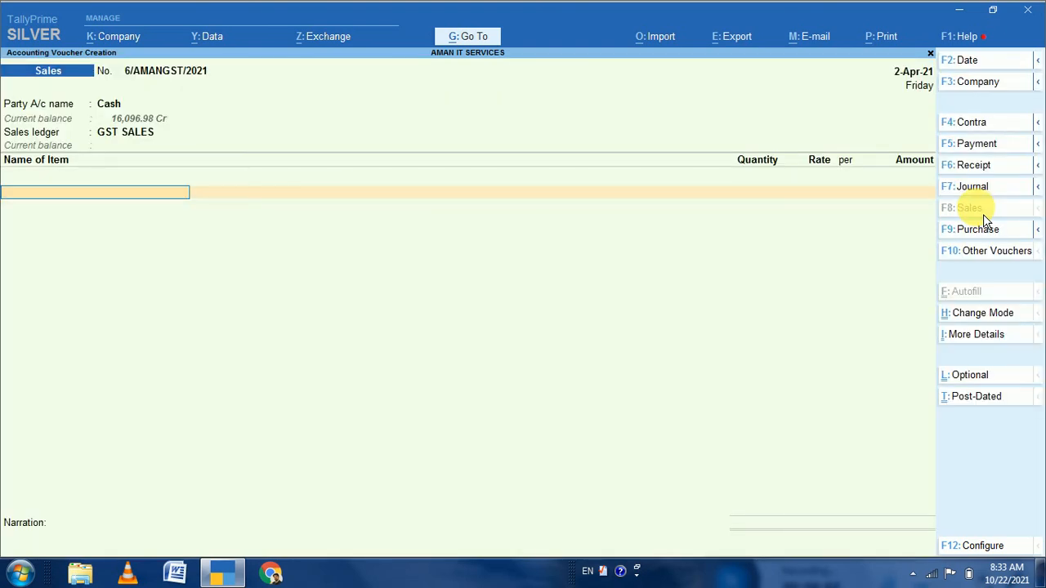
{"action": "key", "text": "F2"}
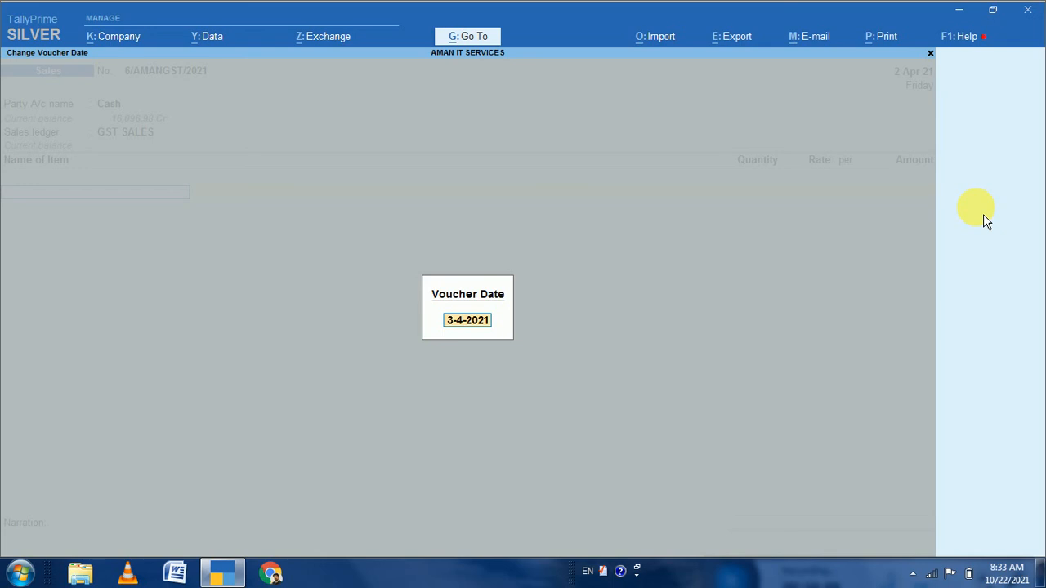
{"action": "type", "text": "22.10"}
{"action": "key", "text": "Return"}
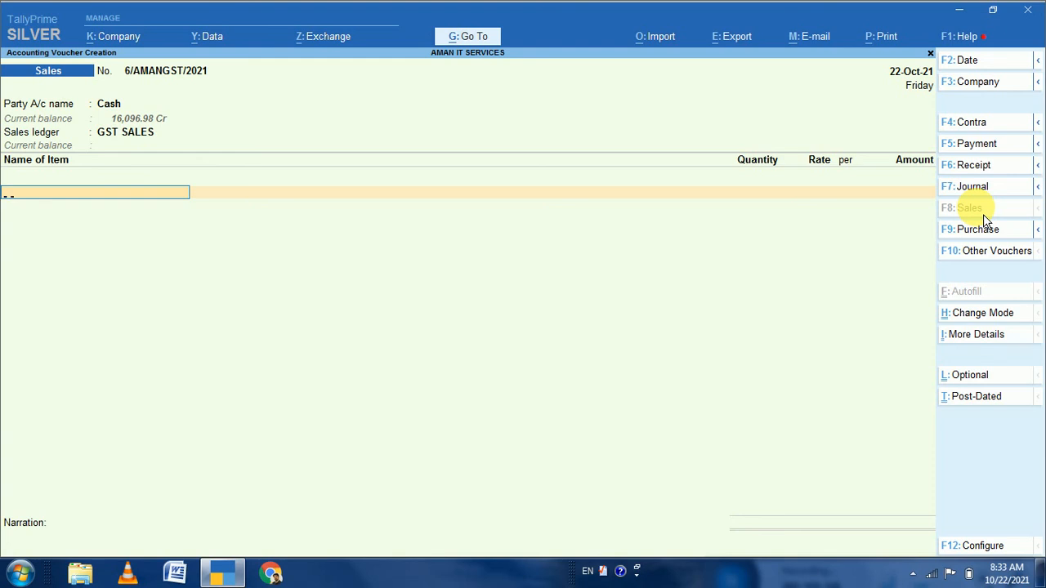
- Add the stock item AMD RYZEN 3 3200 G and allocate 21 Pec. from Primary Batch at the default rate
{"action": "type", "text": "Am"}
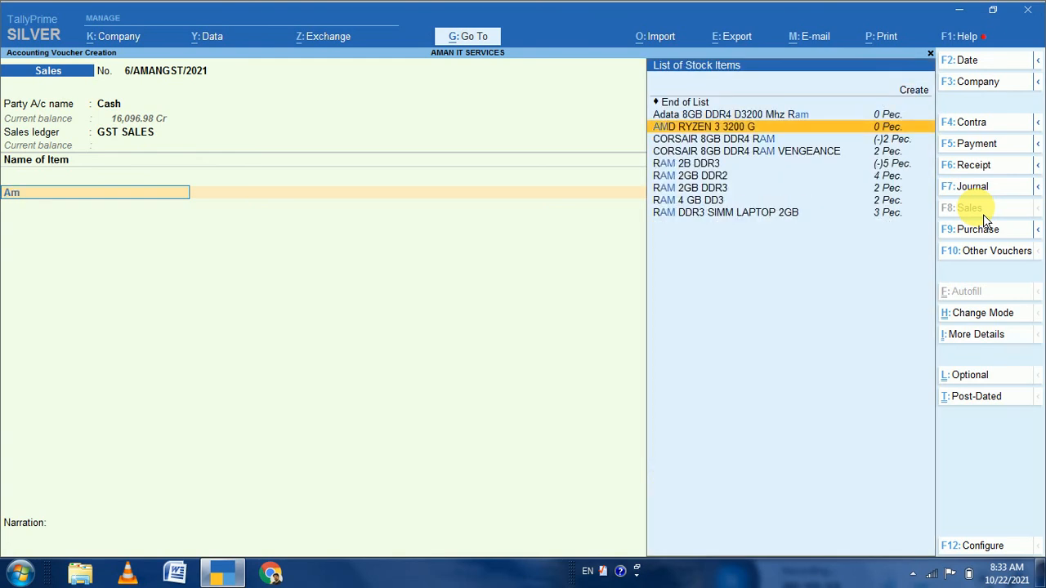
{"action": "key", "text": "Return"}
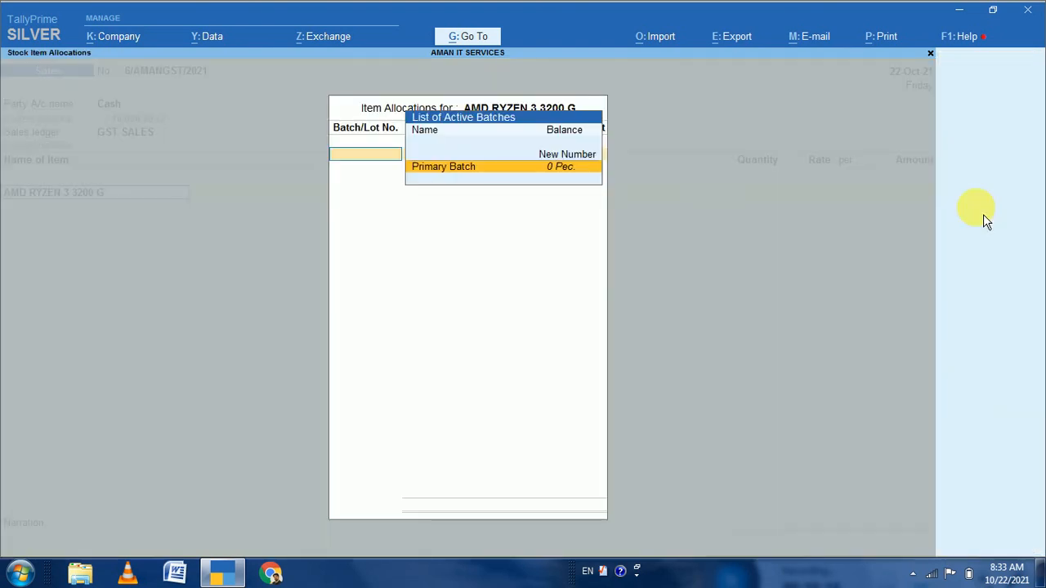
{"action": "key", "text": "Return"}
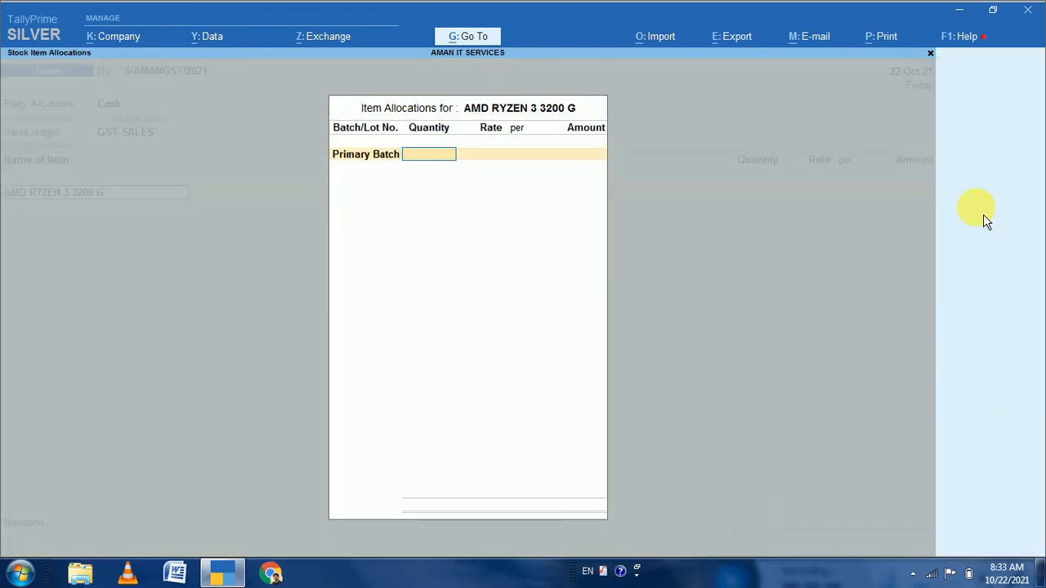
{"action": "type", "text": "21"}
{"action": "key", "text": "Return"}
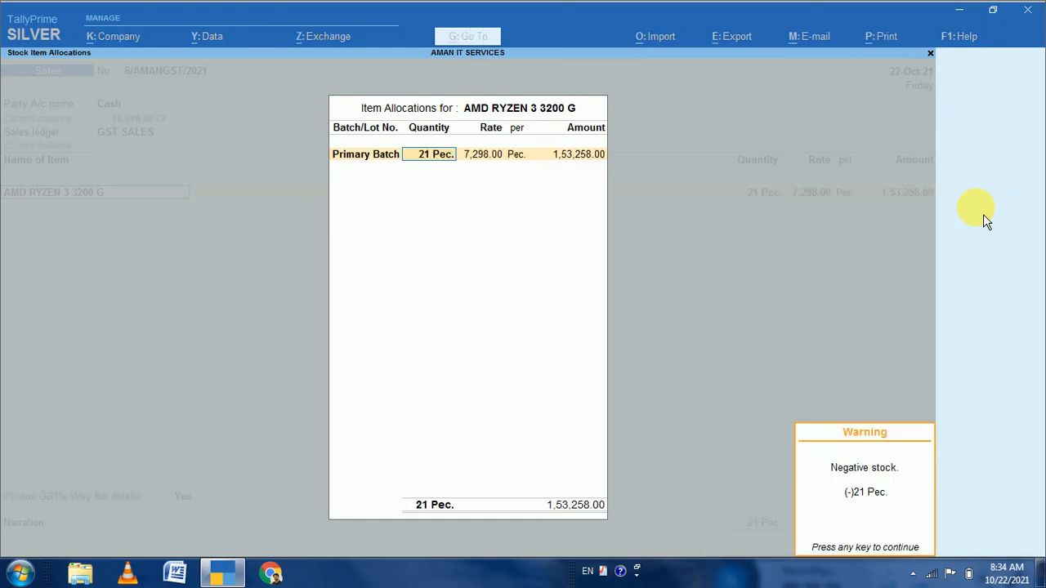
{"action": "key", "text": "Return"}
{"action": "key", "text": "Return"}
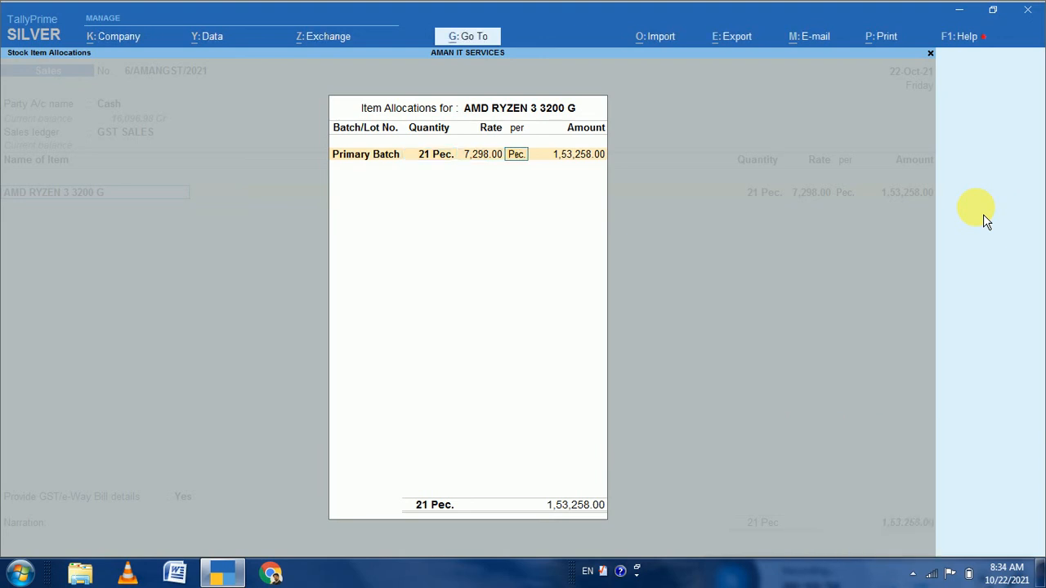
- Correct the AMD RYZEN 3 3200 G batch quantity to 1 Pec. and complete the item allocation with the default rate
{"action": "key", "text": "BackSpace"}
{"action": "key", "text": "BackSpace"}
{"action": "type", "text": "1"}
{"action": "key", "text": "Return"}
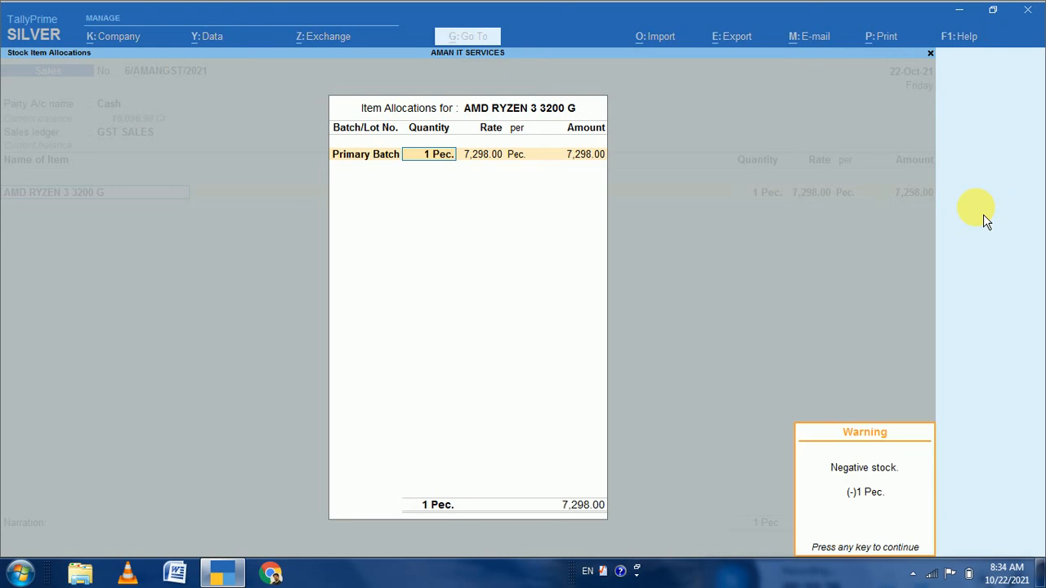
{"action": "key", "text": "Return"}
{"action": "key", "text": "Return"}
{"action": "key", "text": "Return"}
{"action": "key", "text": "Return"}
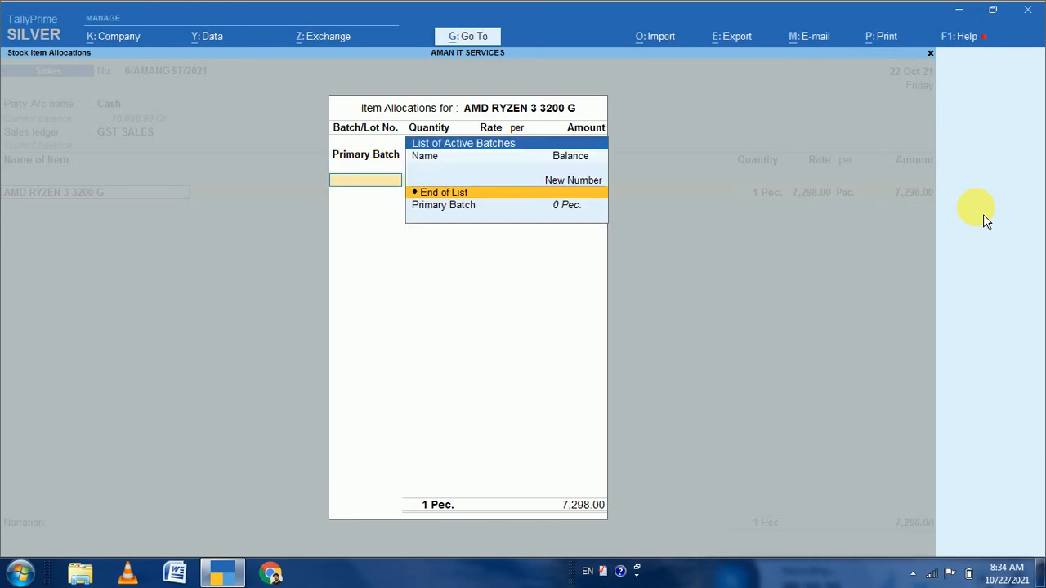
{"action": "key", "text": "Return"}
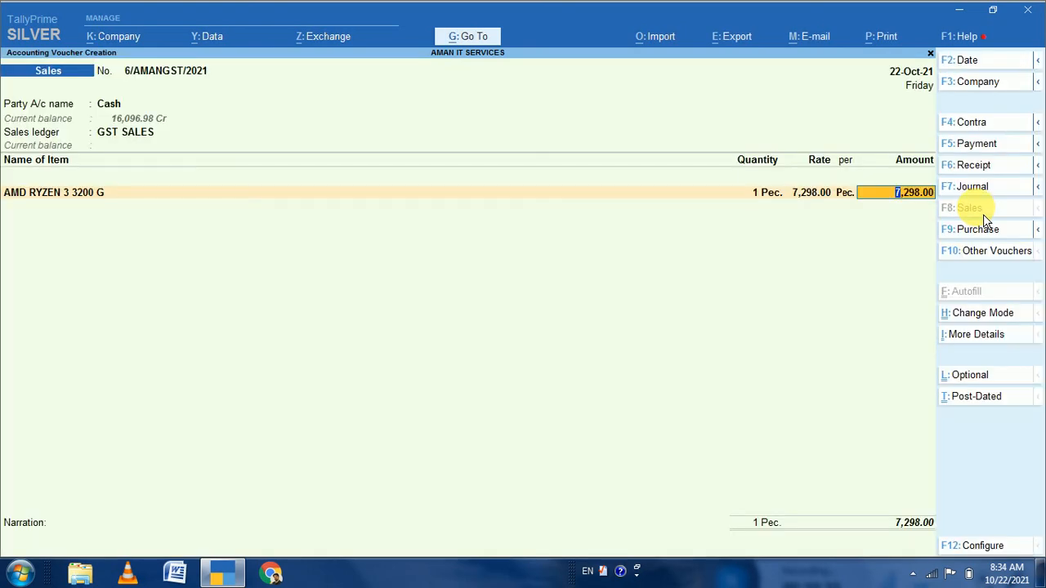
{"action": "key", "text": "Return"}
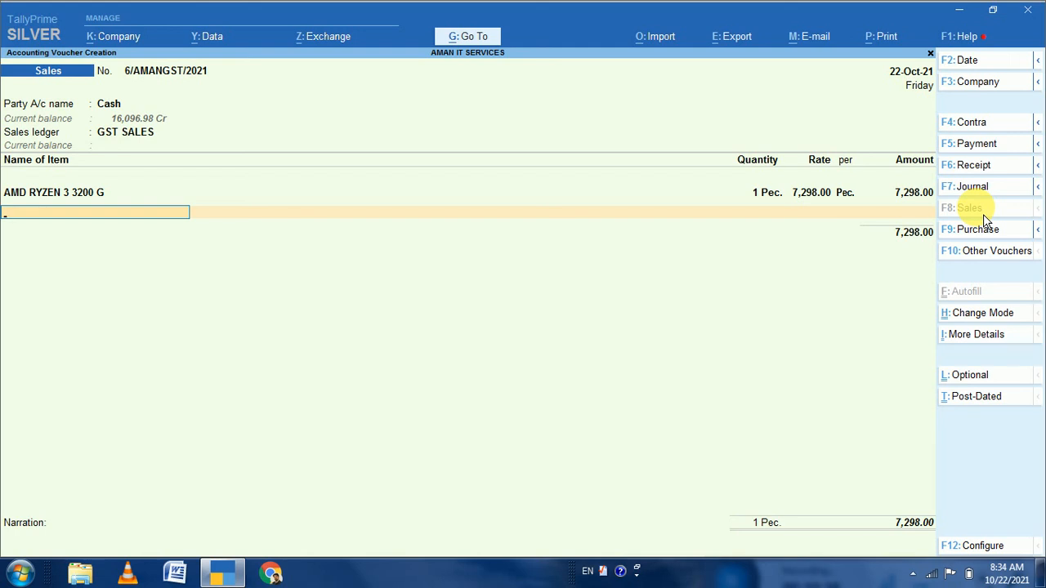
- End the item list and add the SGST @ 9 % and CGST @ 9% tax ledgers with their calculated amounts
{"action": "key", "text": "Return"}
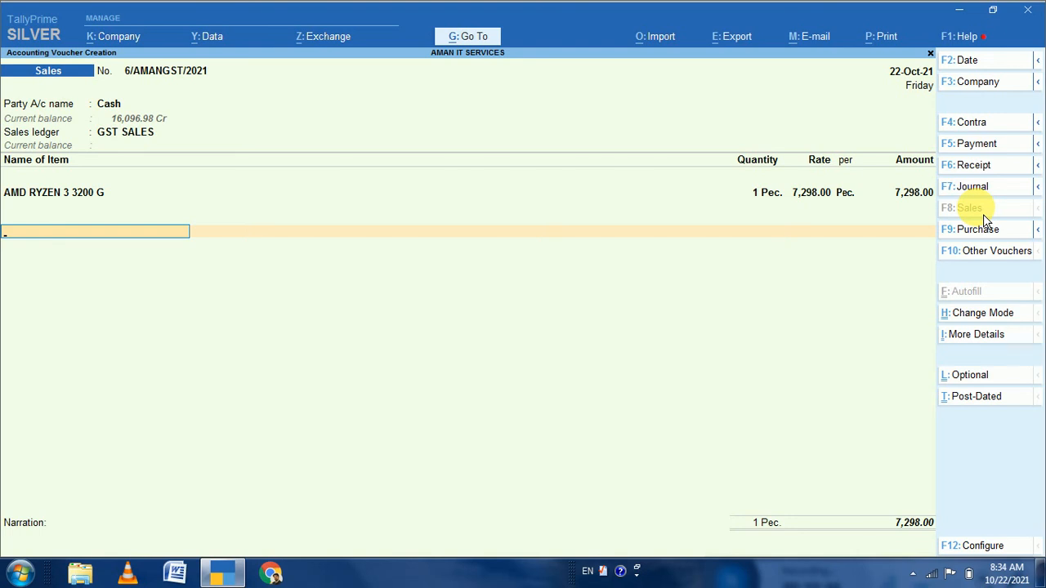
{"action": "type", "text": "S"}
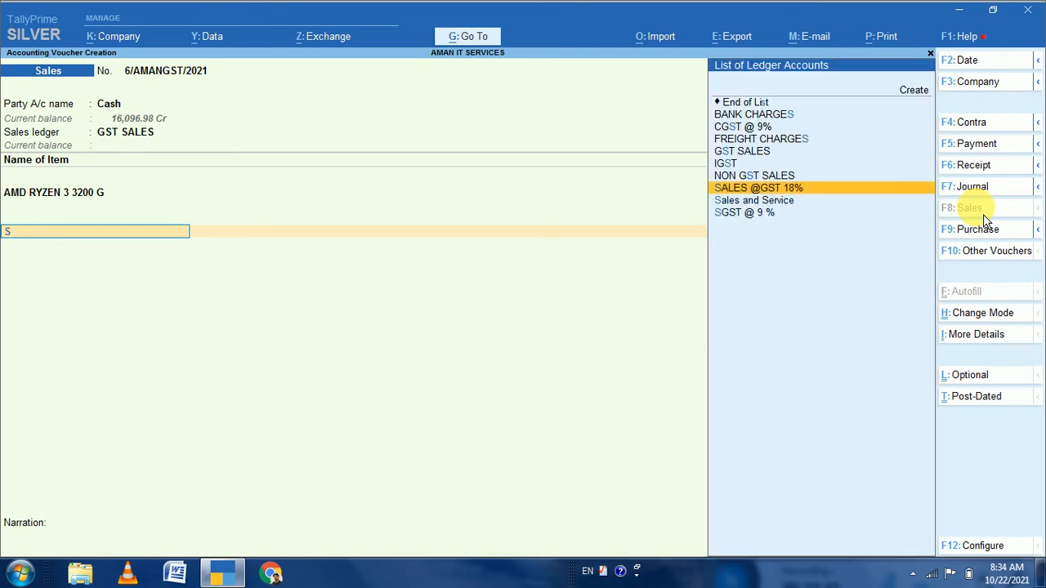
{"action": "key", "text": "Down"}
{"action": "key", "text": "Down"}
{"action": "key", "text": "Return"}
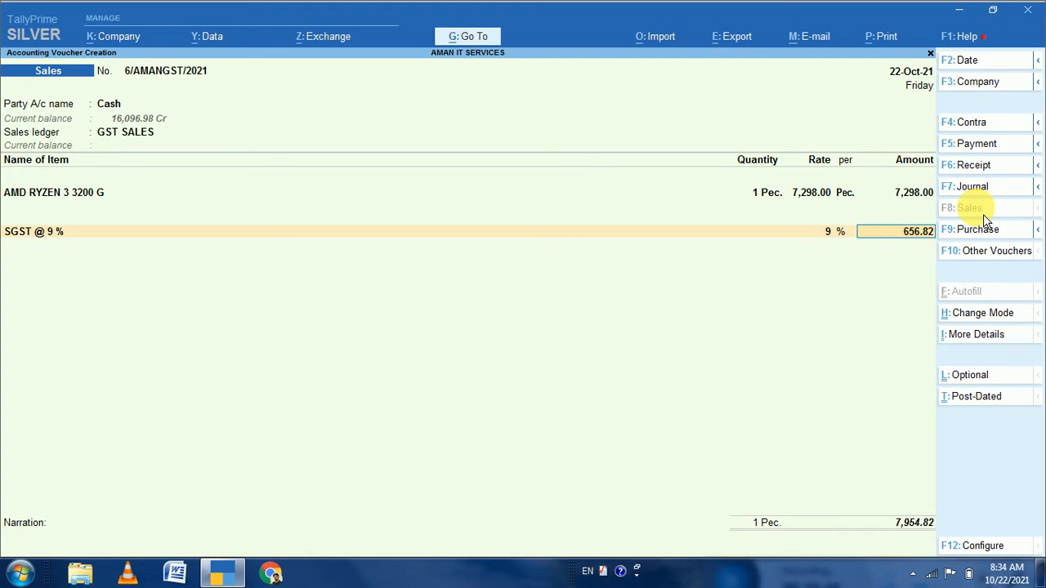
{"action": "key", "text": "Return"}
{"action": "type", "text": "C"}
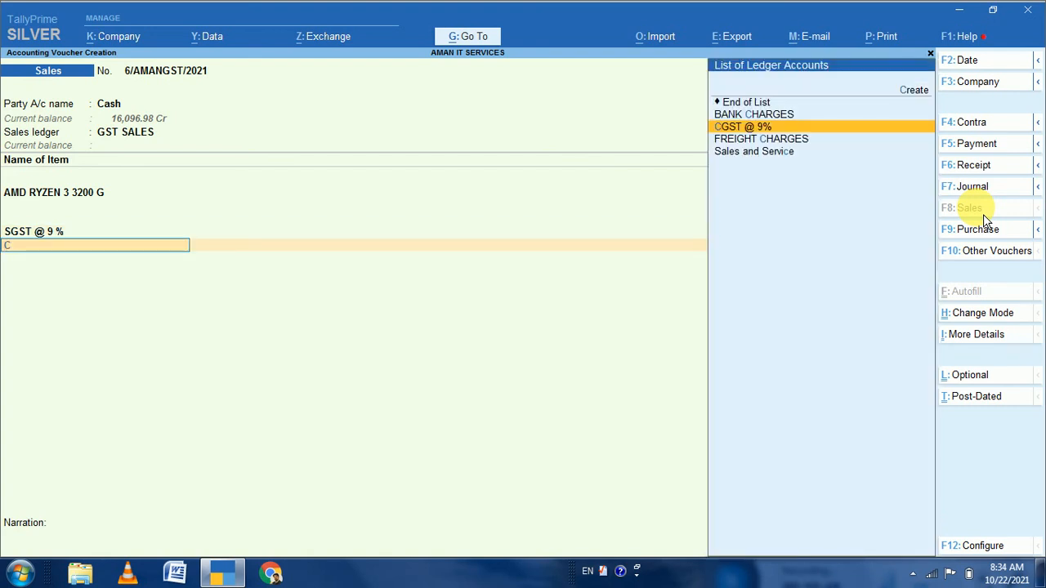
{"action": "key", "text": "Return"}
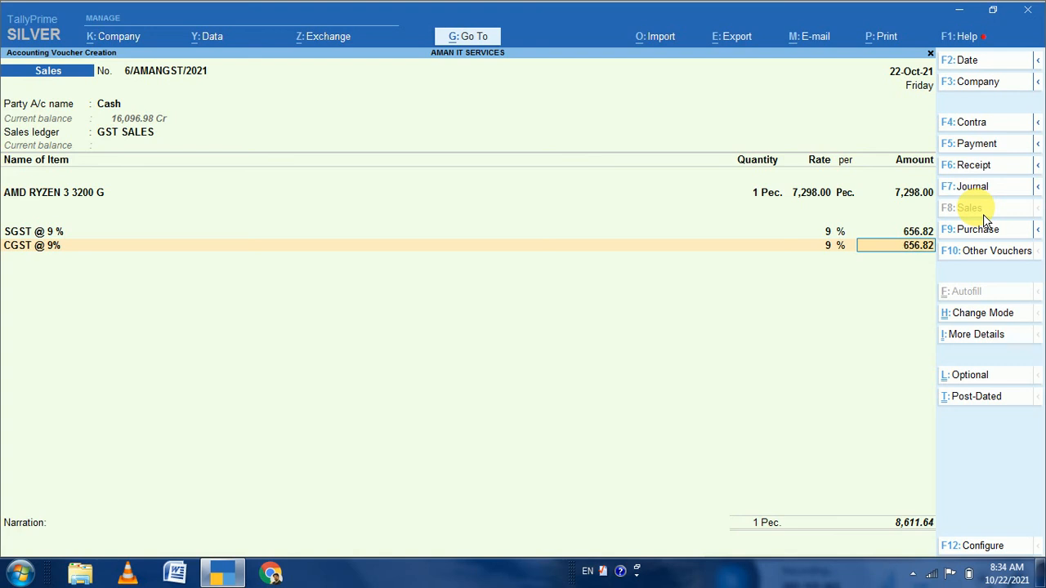
{"action": "key", "text": "Return"}
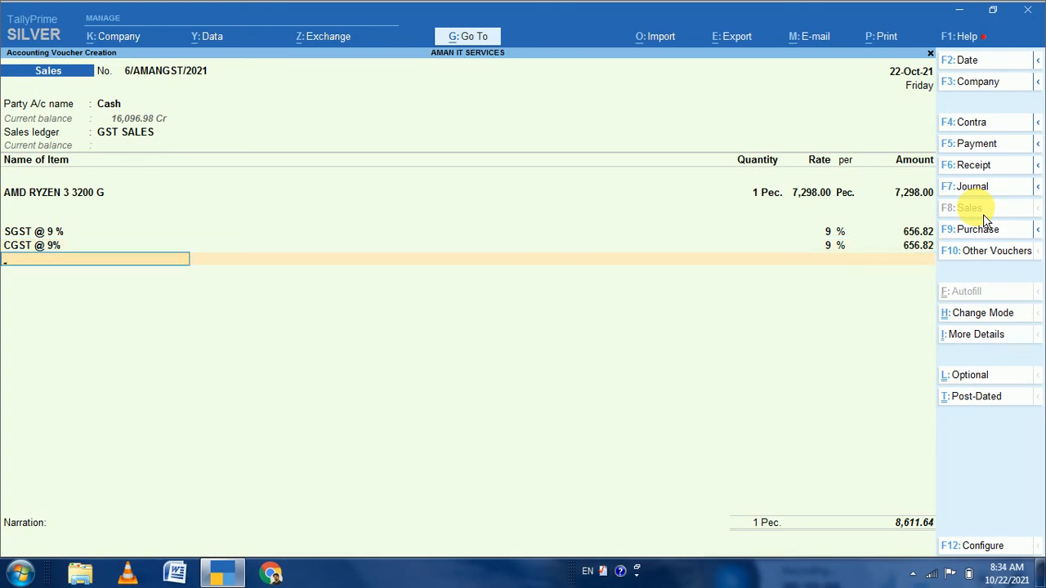
- Add the Round Off ledger with an amount of -0.64
{"action": "type", "text": "R"}
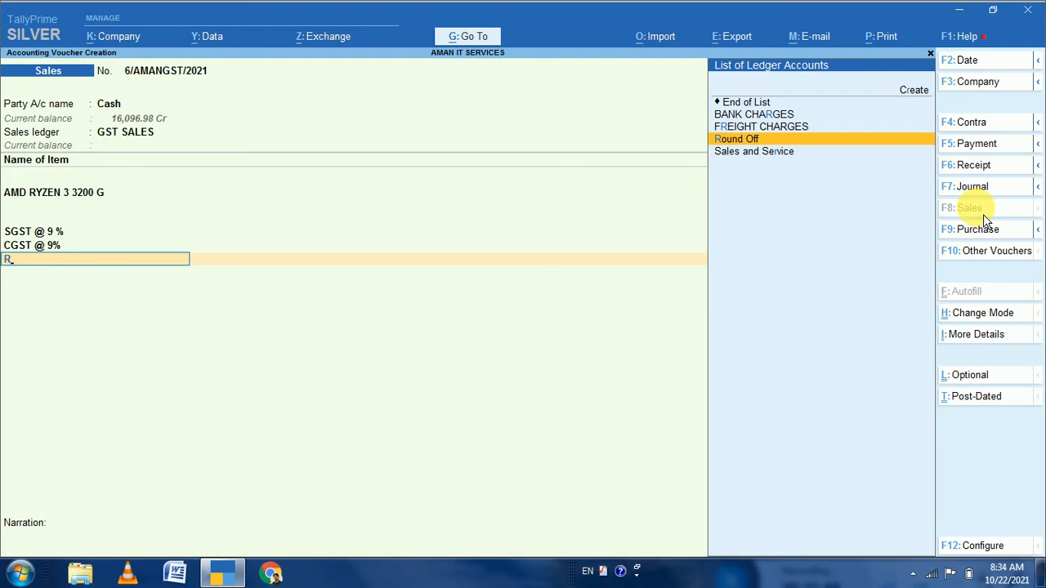
{"action": "key", "text": "Return"}
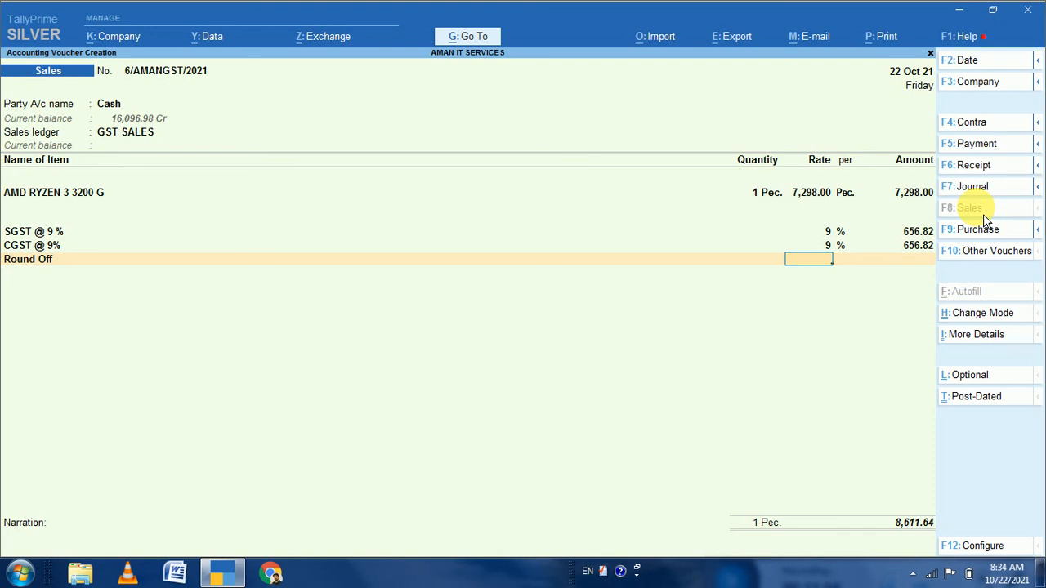
{"action": "key", "text": "Return"}
{"action": "type", "text": "-.64"}
{"action": "key", "text": "Return"}
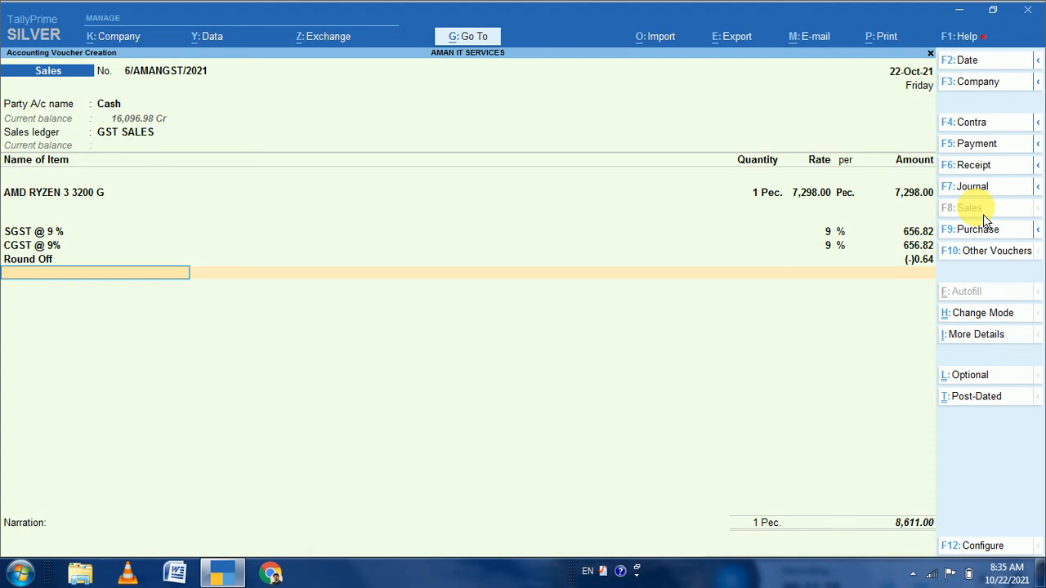
- Accept the sales voucher without a narration and return to the Gateway of Tally
{"action": "key", "text": "Return"}
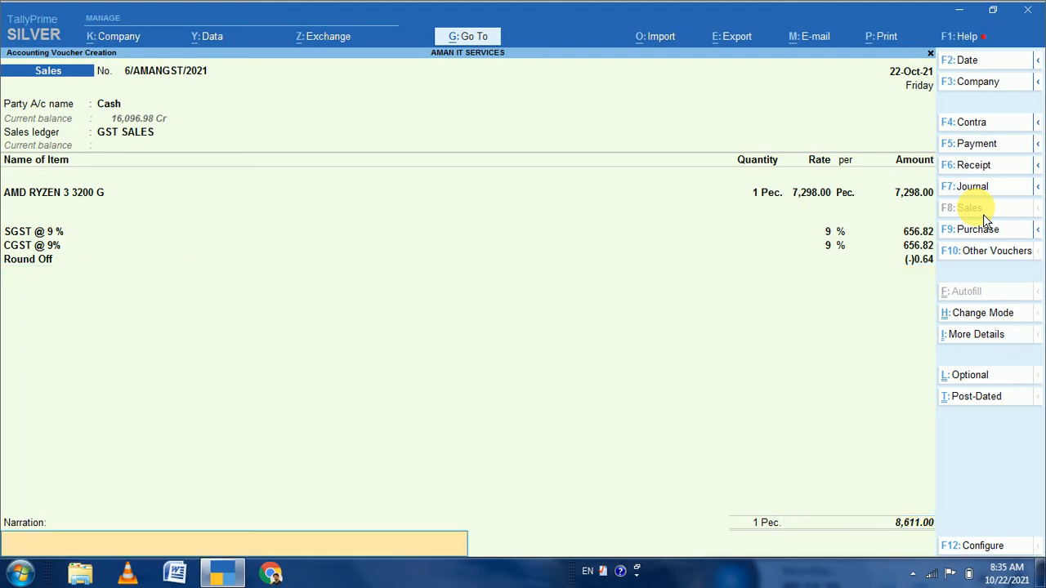
{"action": "key", "text": "Return"}
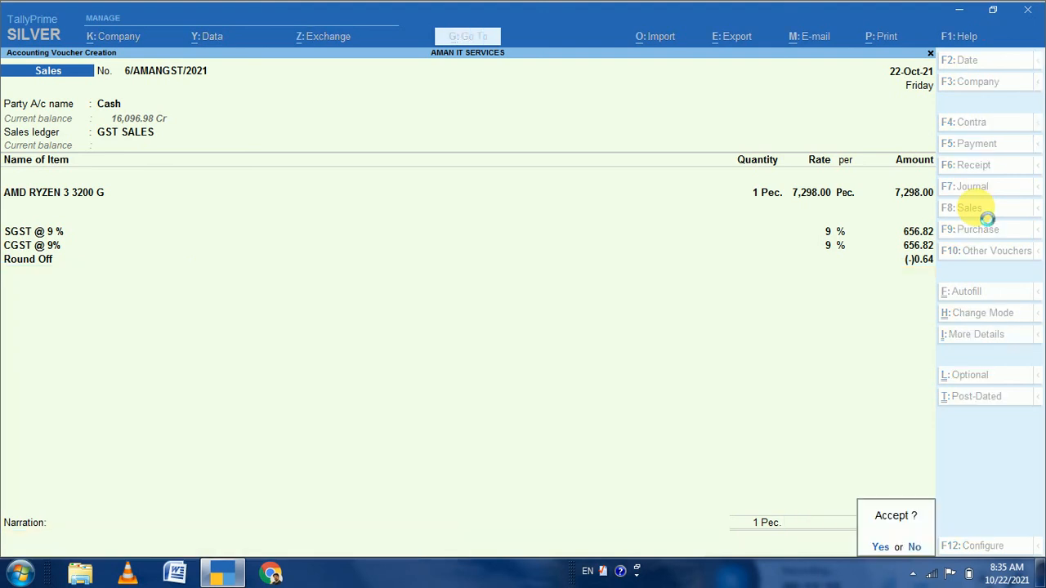
{"action": "key", "text": "Return"}
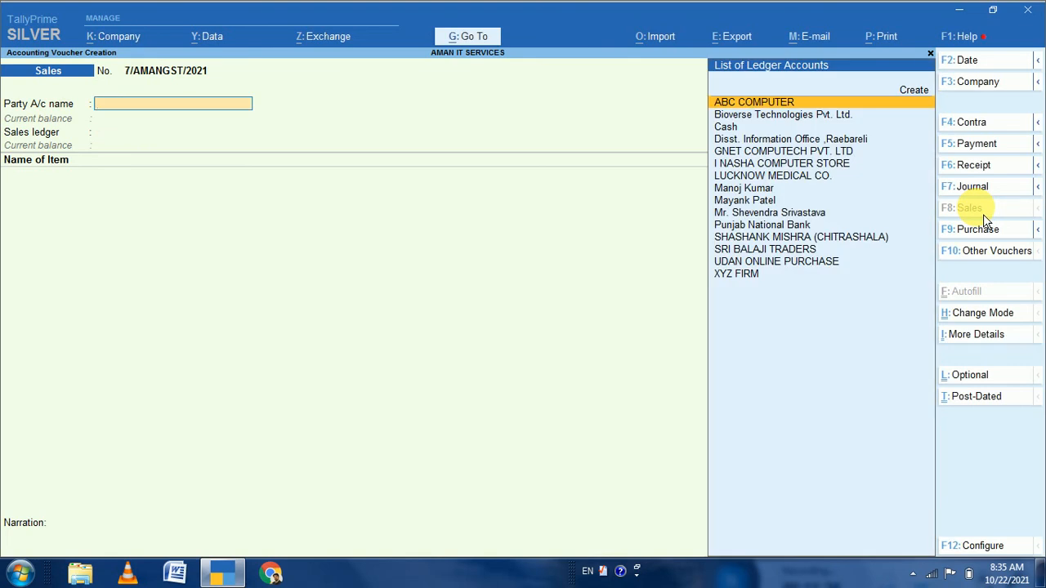
{"action": "key", "text": "Escape"}
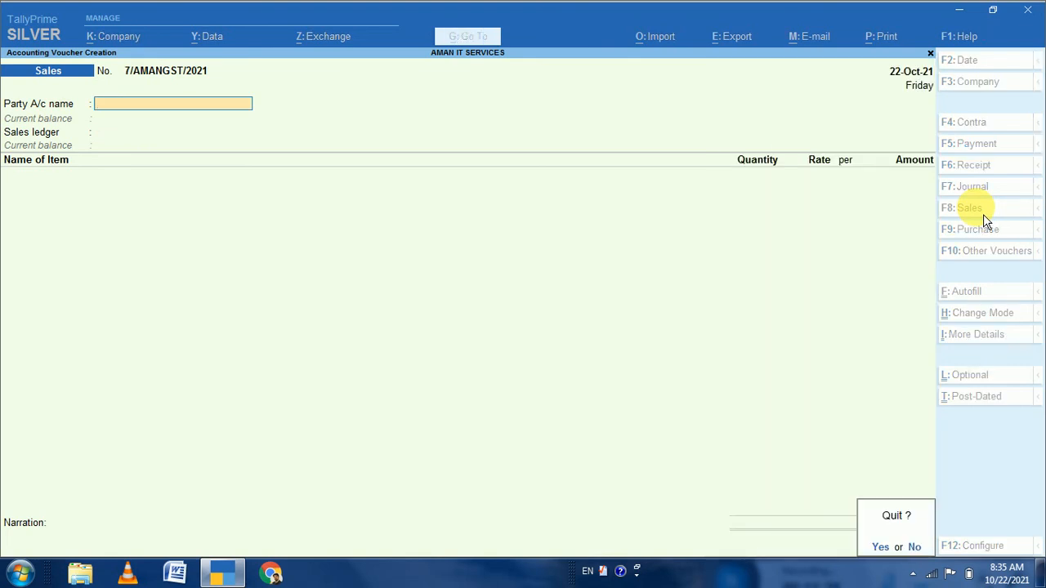
{"action": "key", "text": "Return"}
{"action": "key", "text": "Escape"}
{"action": "key", "text": "Escape"}
{"action": "key", "text": "Escape"}
{"action": "key", "text": "Escape"}
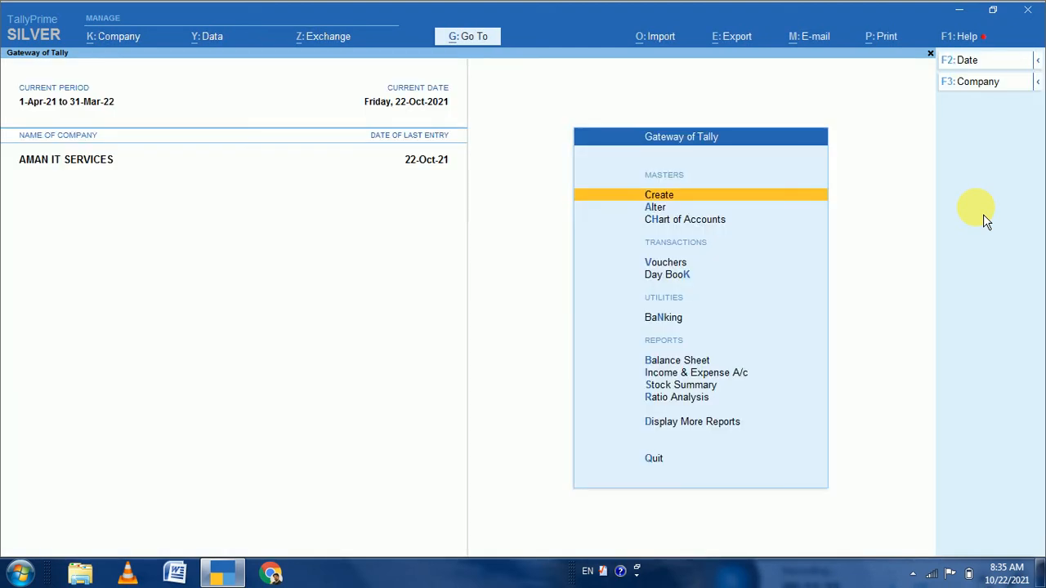
- Display the Cash ledger's vouchers and open the 22-Oct-21 sales voucher from the report
{"action": "key", "text": "d"}
{"action": "key", "text": "a"}
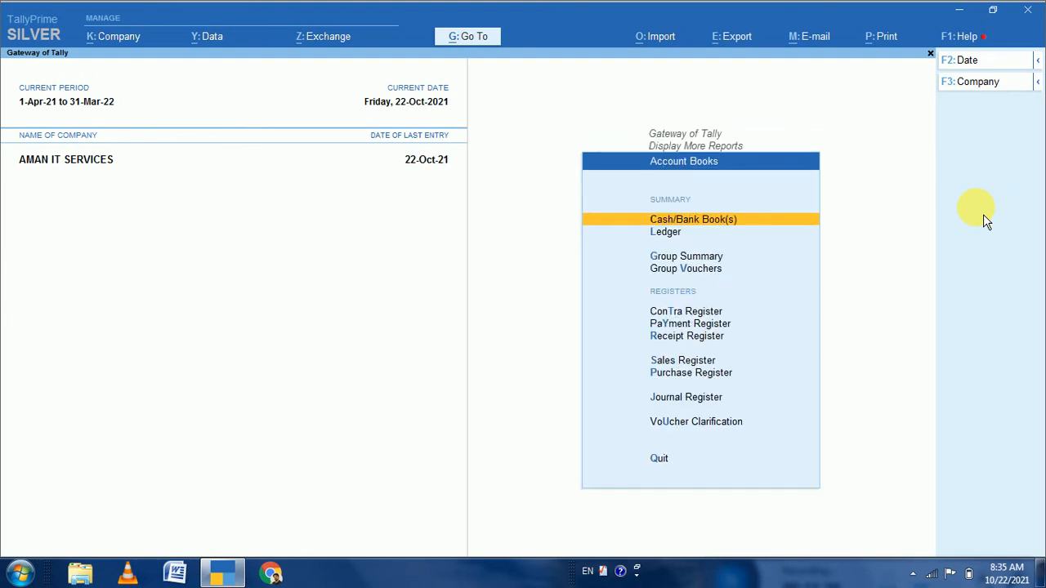
{"action": "type", "text": "l"}
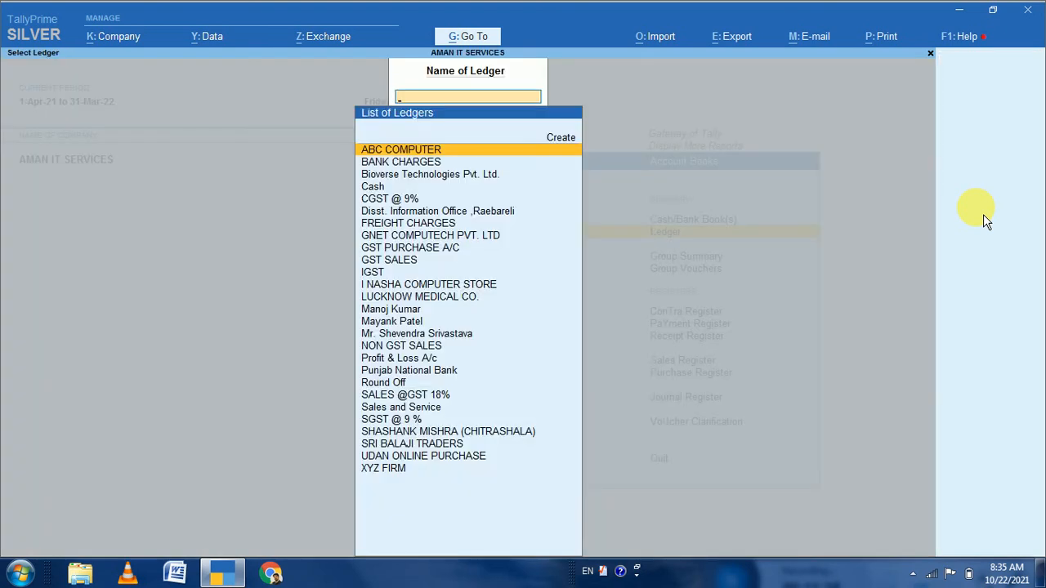
{"action": "type", "text": "Cas"}
{"action": "key", "text": "Return"}
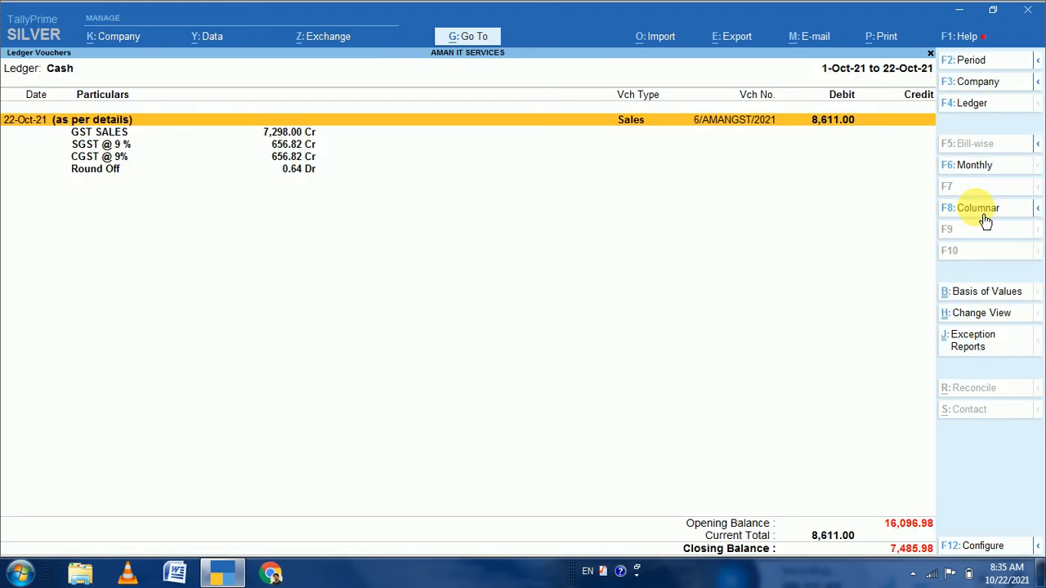
{"action": "key", "text": "Return"}
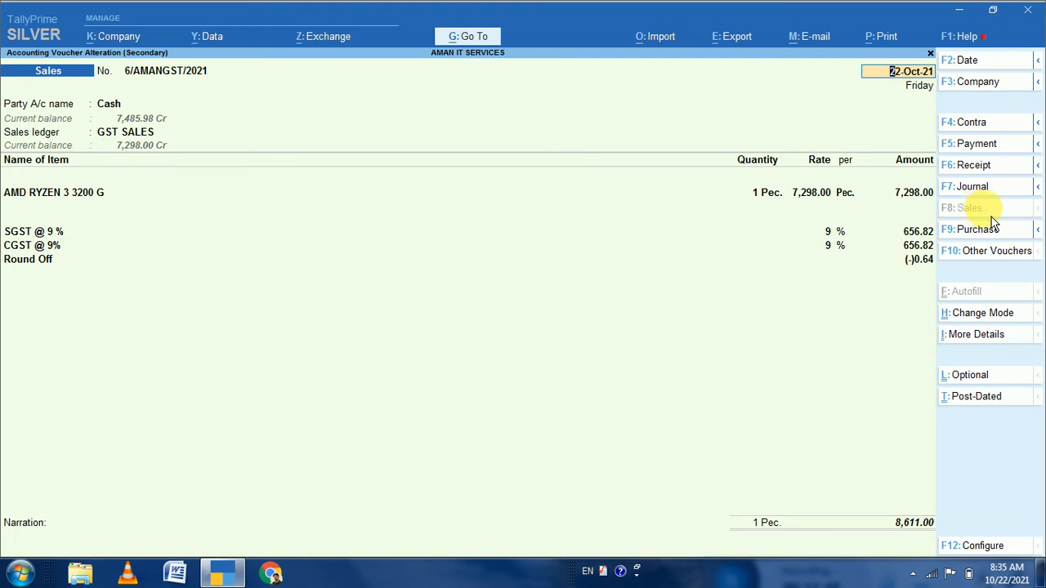
- Preview the sales voucher's Tax Invoice printout and zoom in to examine its item and GST lines
{"action": "left_click", "coordinate": [889, 39]}
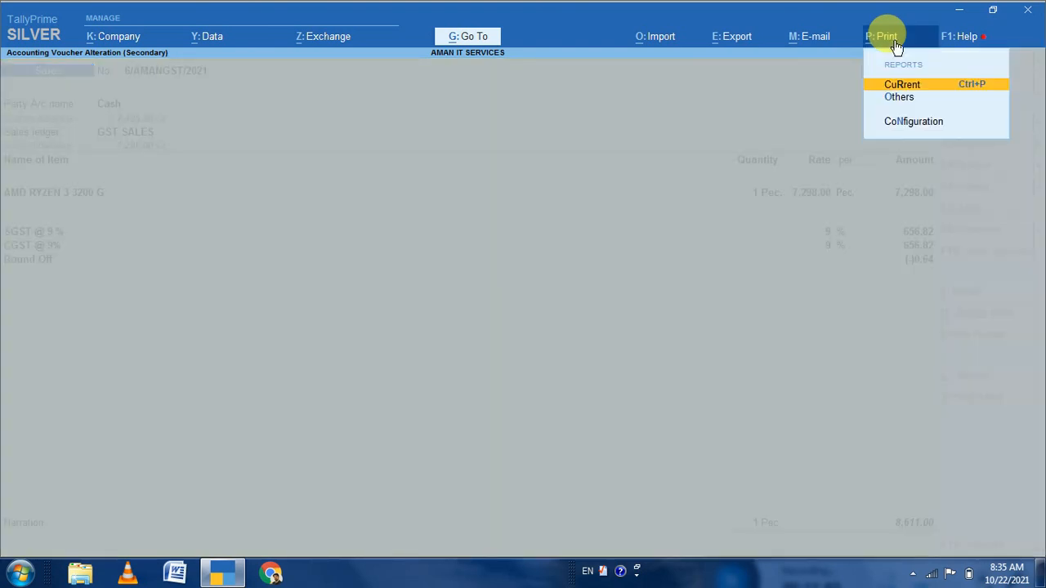
{"action": "key", "text": "Return"}
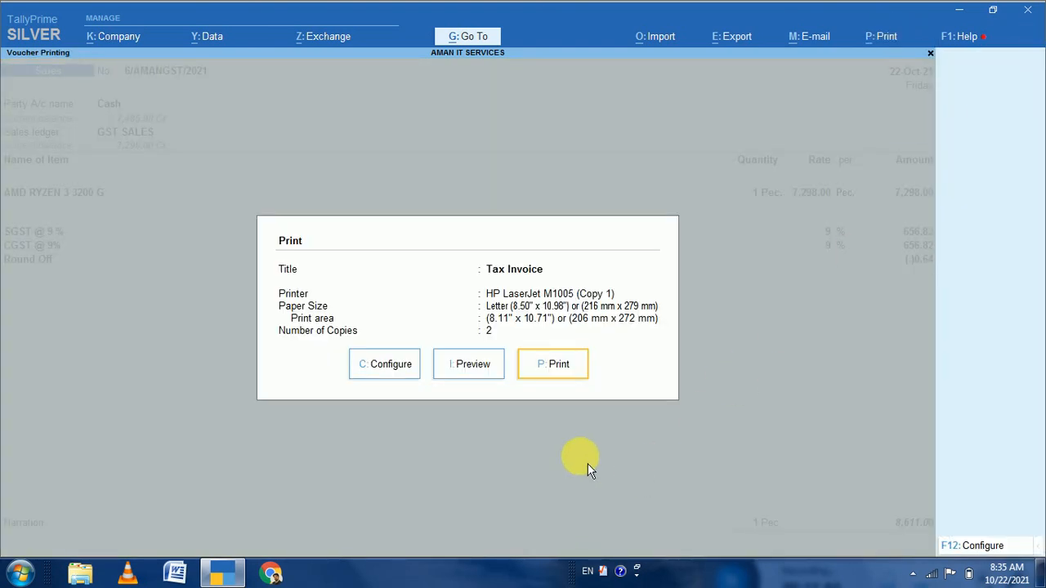
{"action": "left_click", "coordinate": [477, 374]}
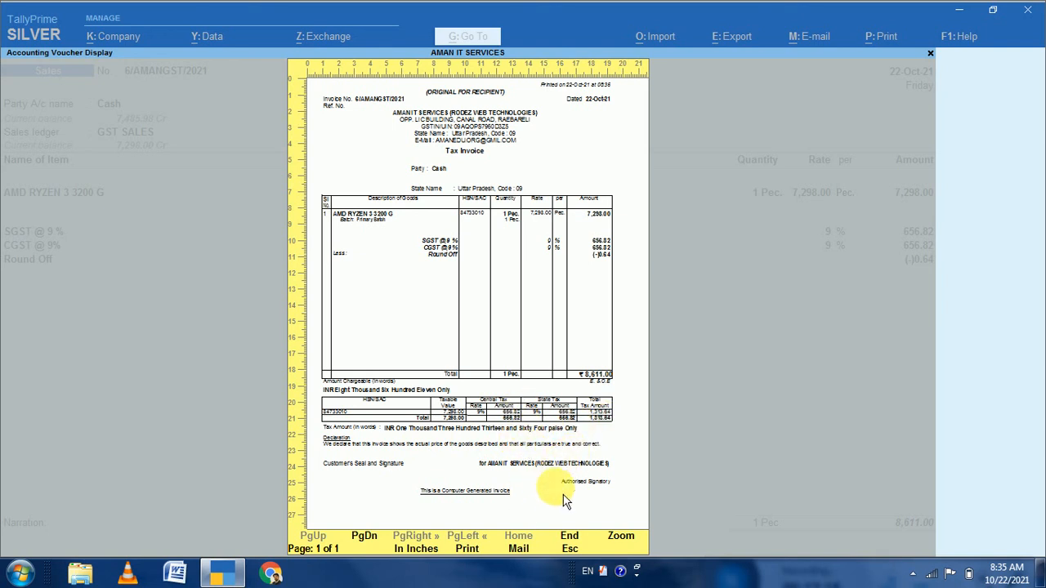
{"action": "left_click", "coordinate": [635, 545]}
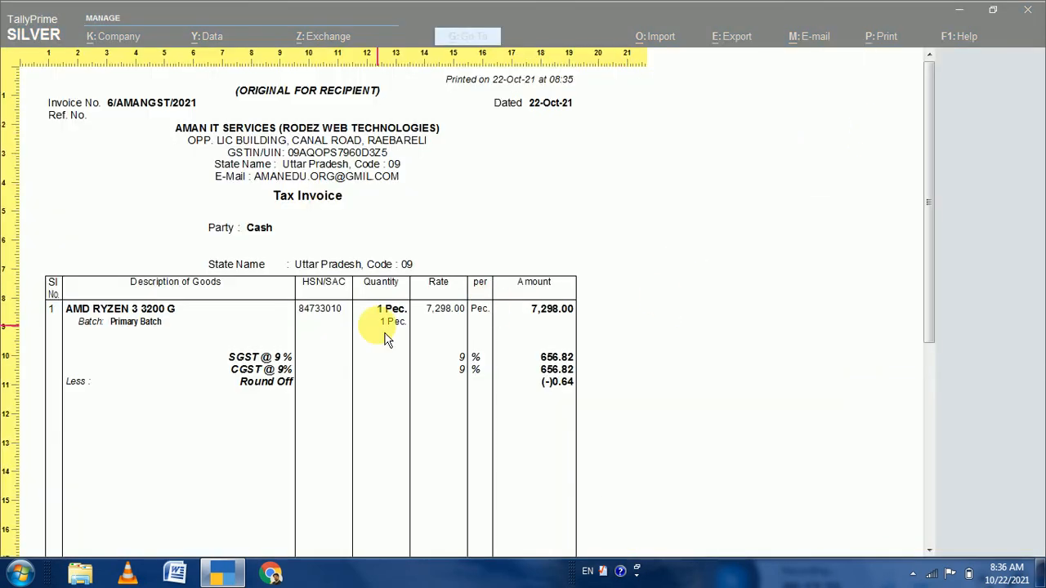
- Finish viewing the Tax Invoice preview, close it, and review the voucher's print configuration options without changing them
{"action": "mouse_move", "coordinate": [931, 265]}
{"action": "left_mouse_down"}
{"action": "mouse_move", "coordinate": [939, 320]}
{"action": "mouse_move", "coordinate": [928, 461]}
{"action": "mouse_move", "coordinate": [935, 220]}
{"action": "left_mouse_up"}
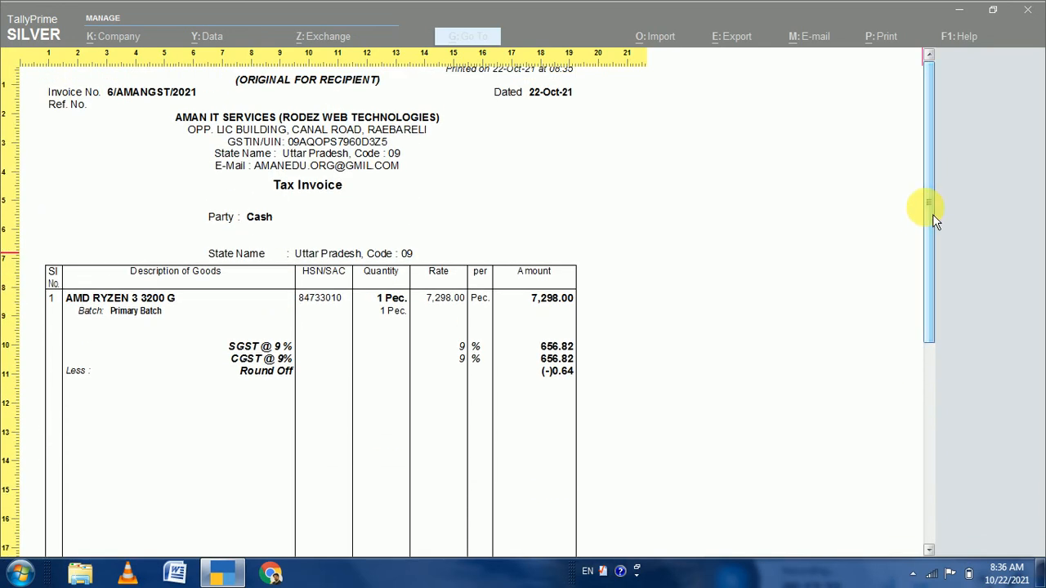
{"action": "key", "text": "alt+z"}
{"action": "key", "text": "Escape"}
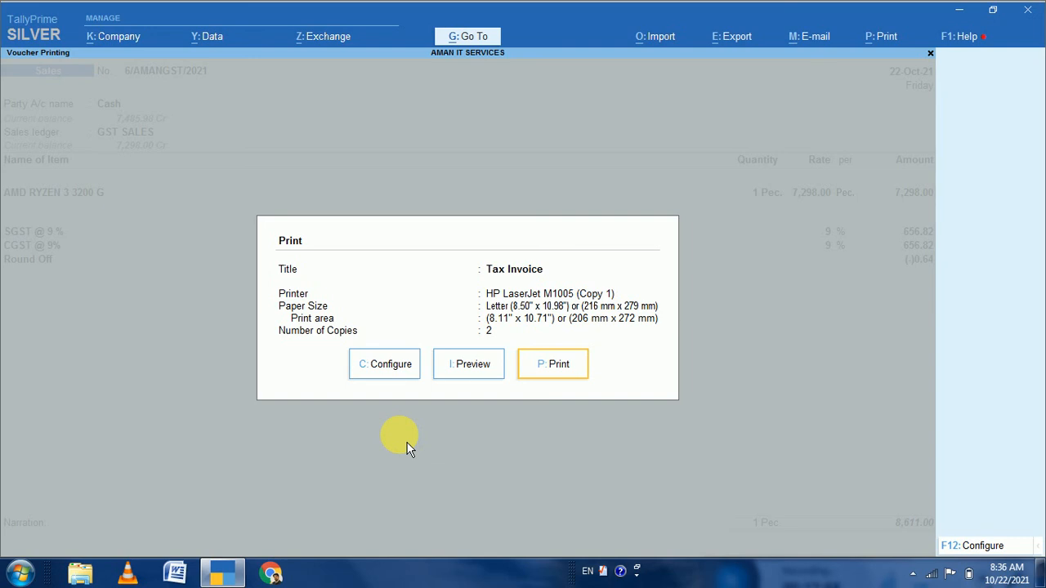
{"action": "left_click", "coordinate": [382, 369]}
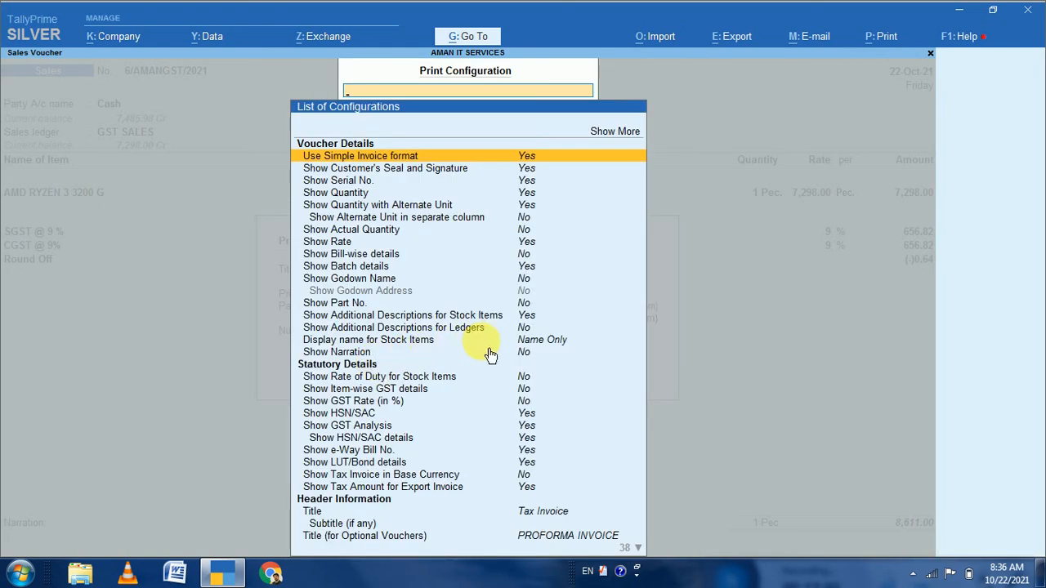
{"action": "key", "text": "Escape"}
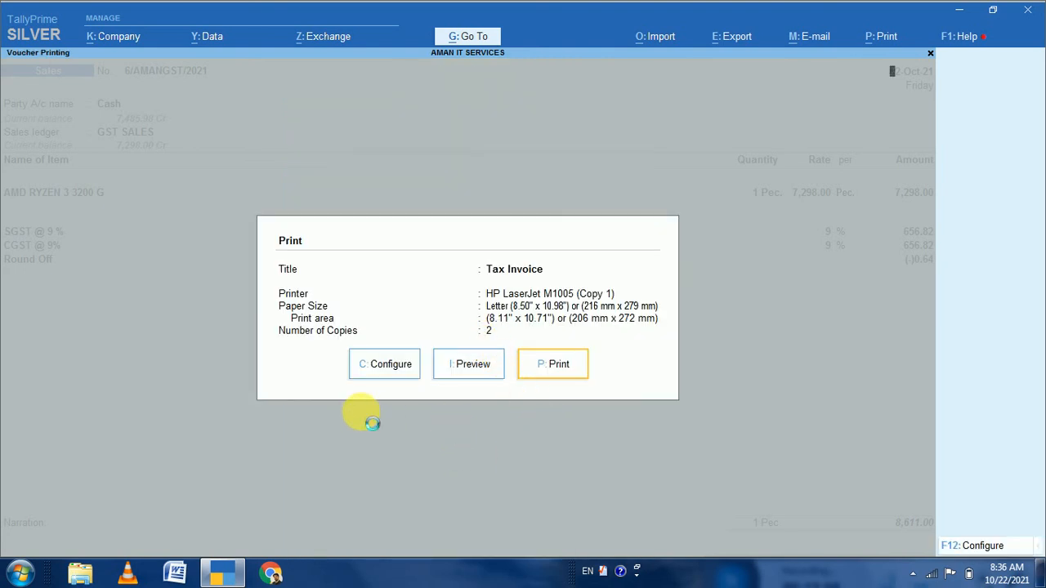
- Cancel printing, quit the sales voucher alteration without saving, and minimize the accounting window to the desktop
{"action": "key", "text": "Escape"}
{"action": "key", "text": "Escape"}
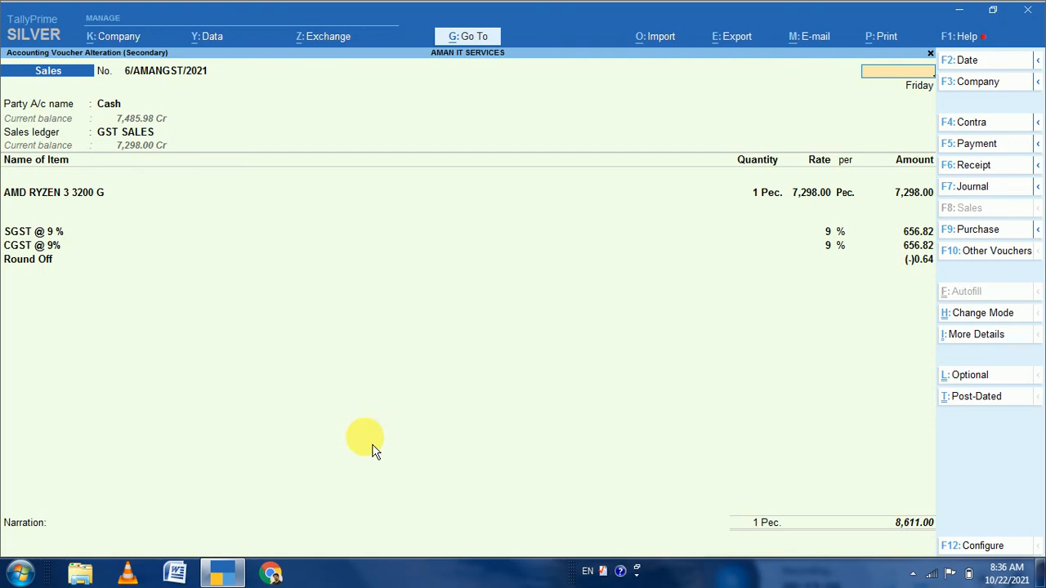
{"action": "key", "text": "Escape"}
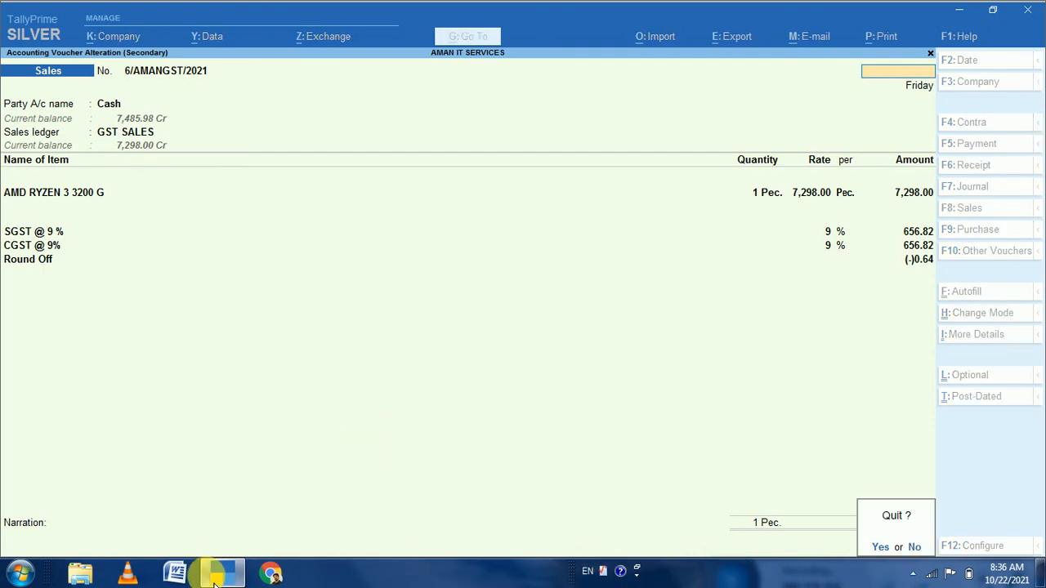
{"action": "key", "text": "y"}
{"action": "key", "text": "Escape"}
{"action": "left_click", "coordinate": [960, 11]}
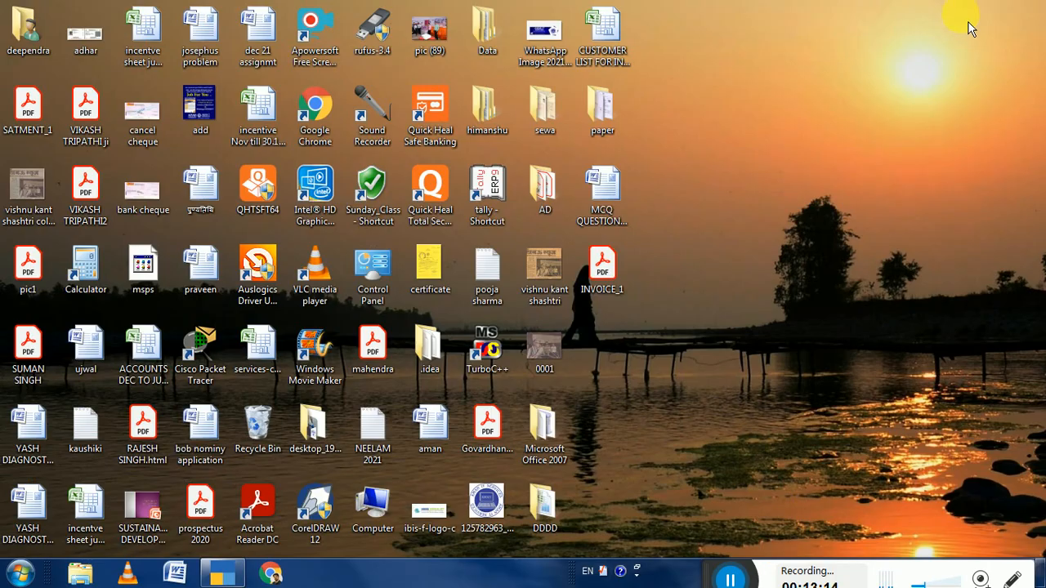